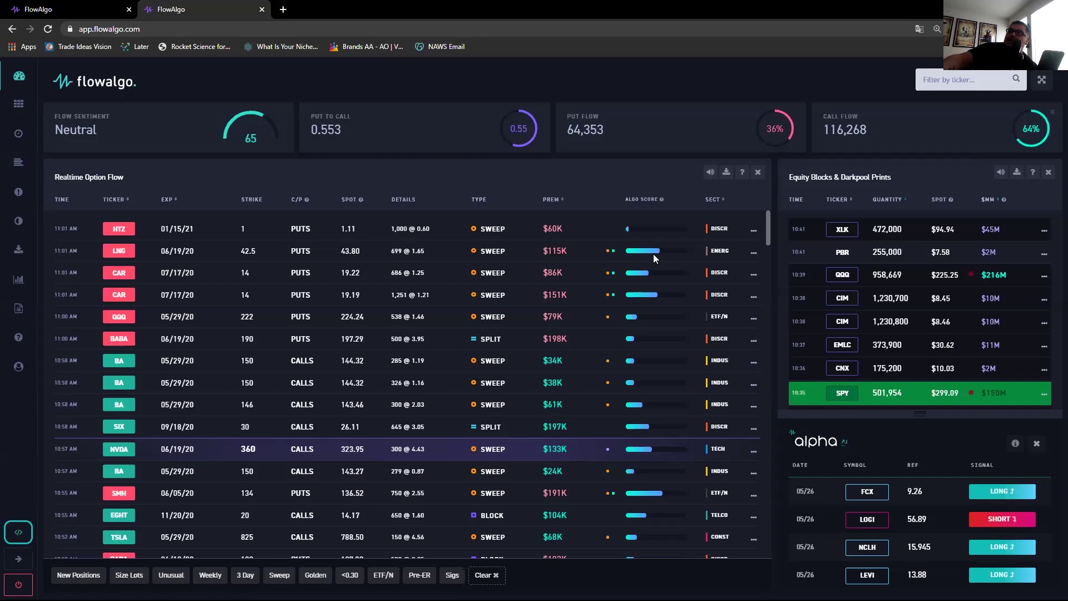
Move the floating thinkorswim chart window over the middle of the FlowAlgo dashboard and load the LOGI ticker in it
mouse_move(188, 249)
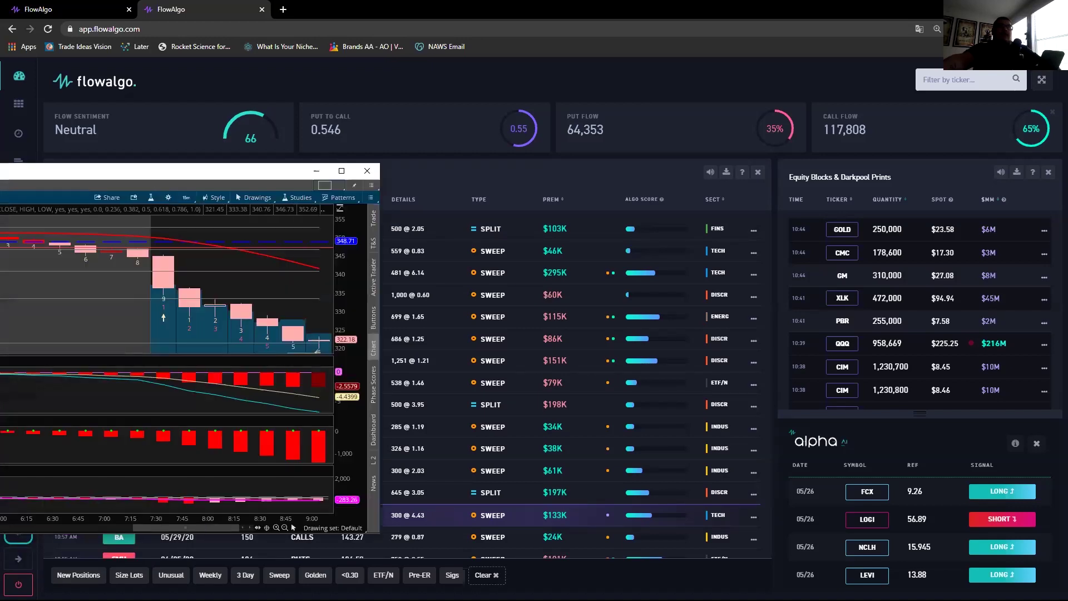
drag(234, 175, 589, 174)
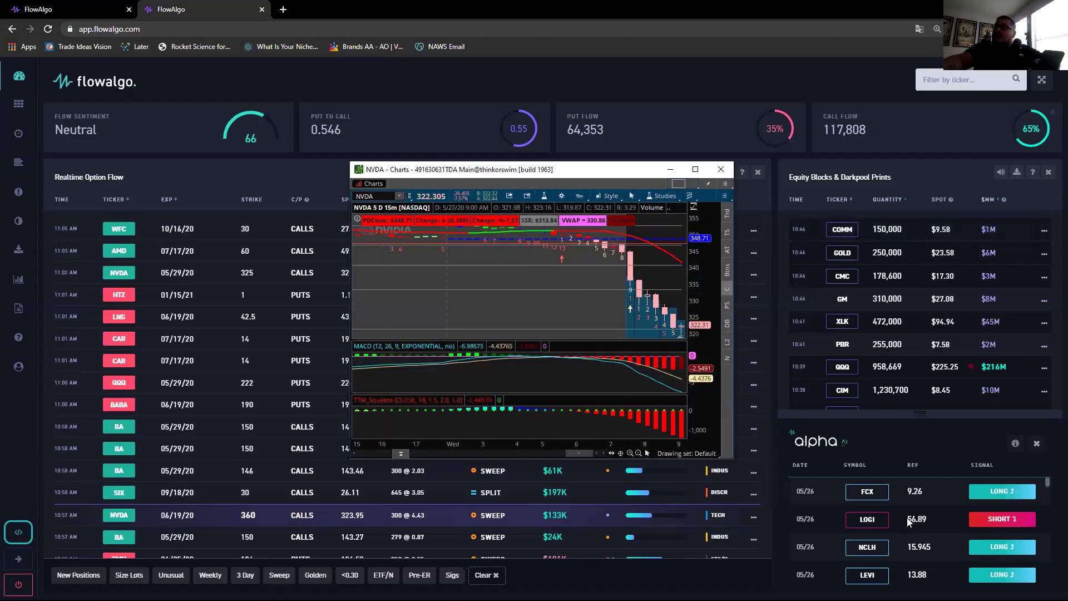
click(387, 195)
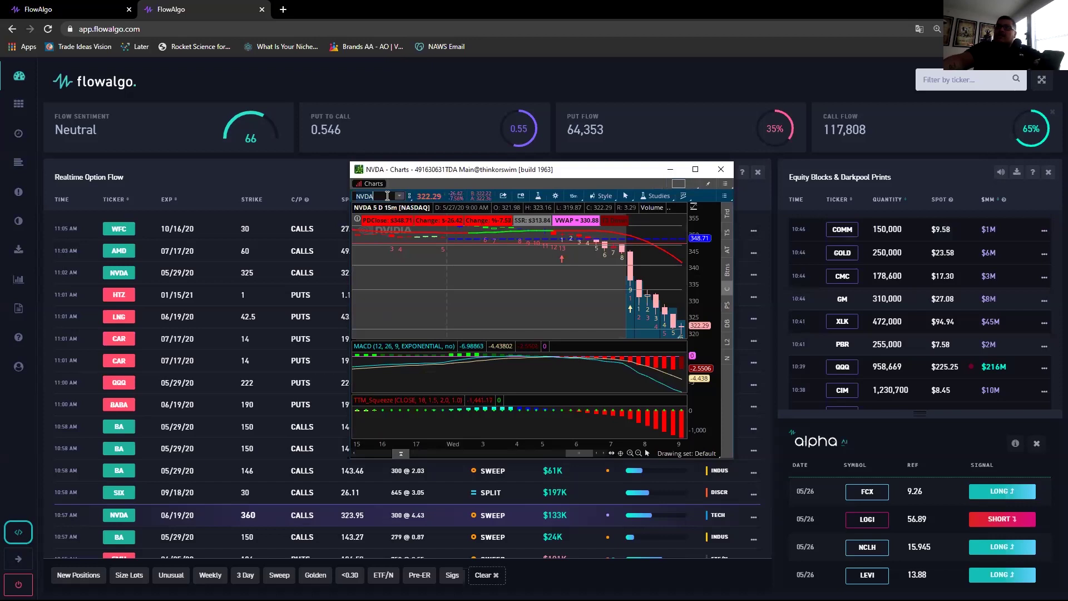
text(LOGI)
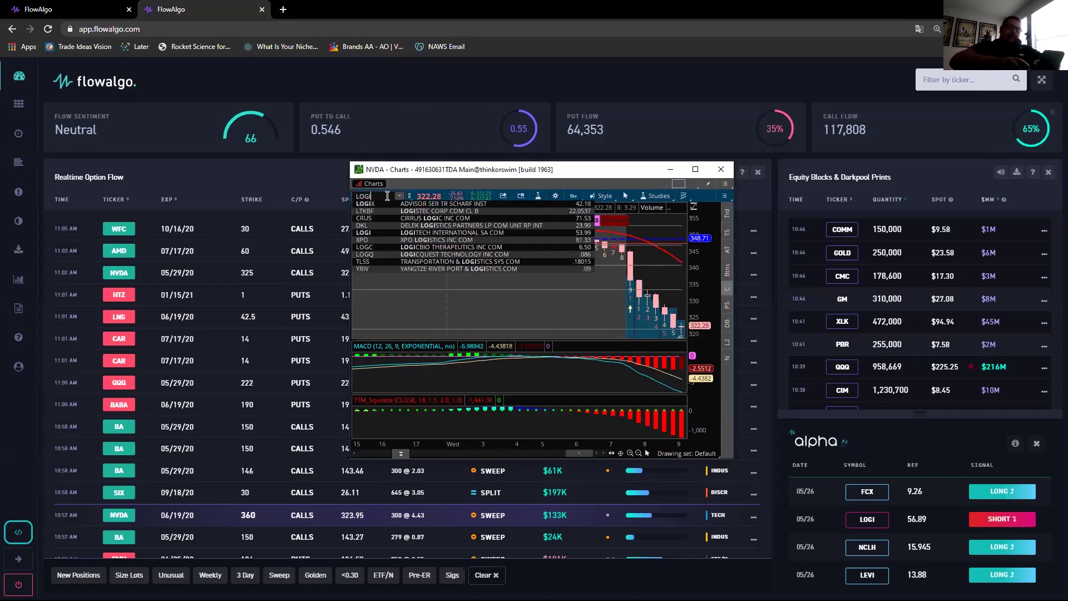
key(Return)
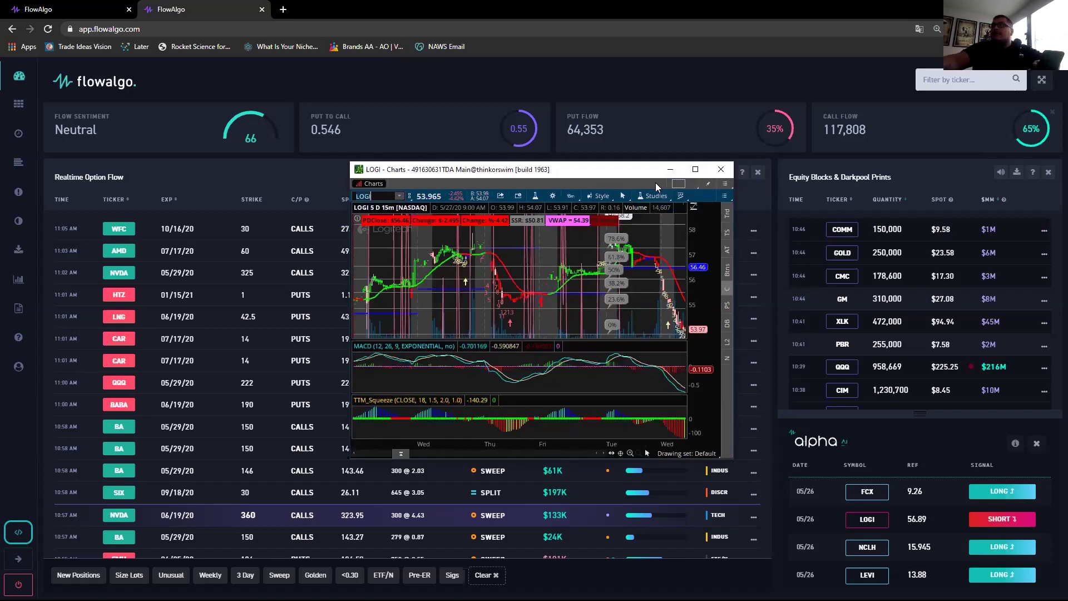
Hide the MFI plot of the shared_shared_CandlesMultiMACDMoney study and apply the study changes to the LOGI chart
click(598, 196)
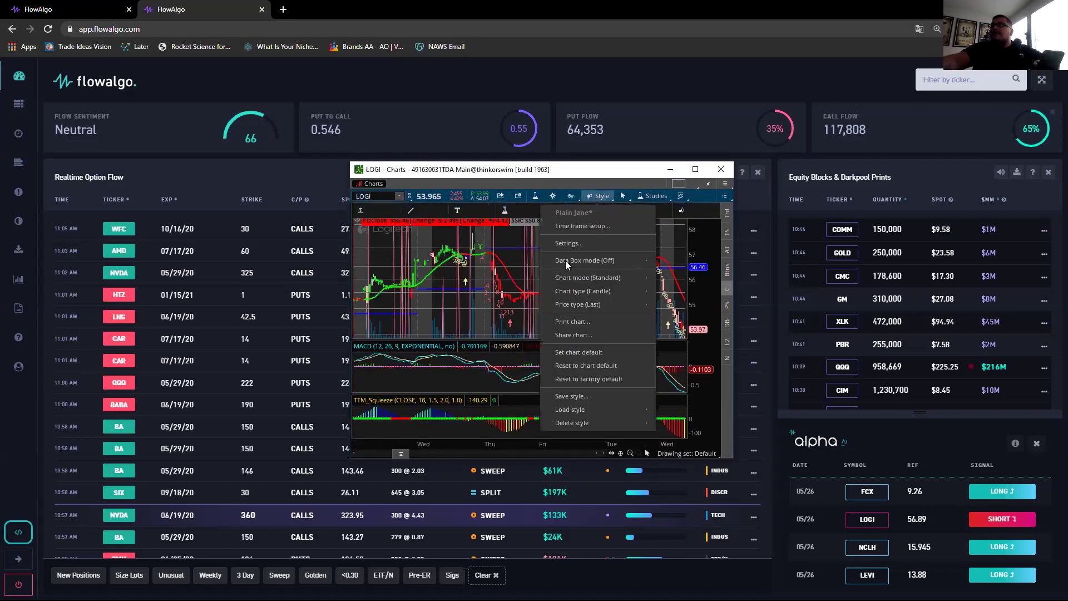
click(534, 197)
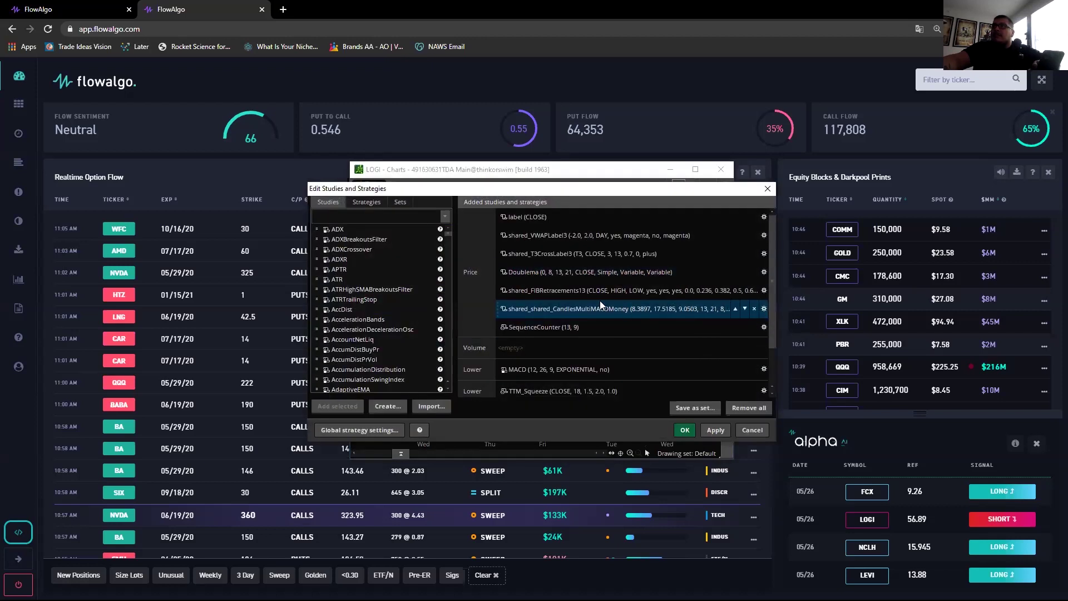
click(763, 309)
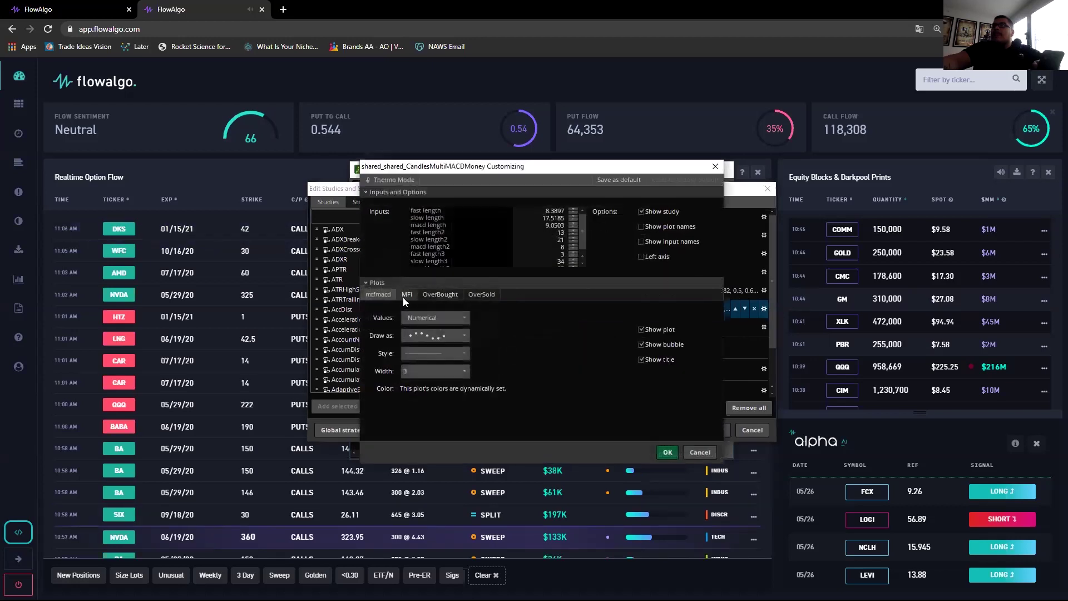
click(404, 298)
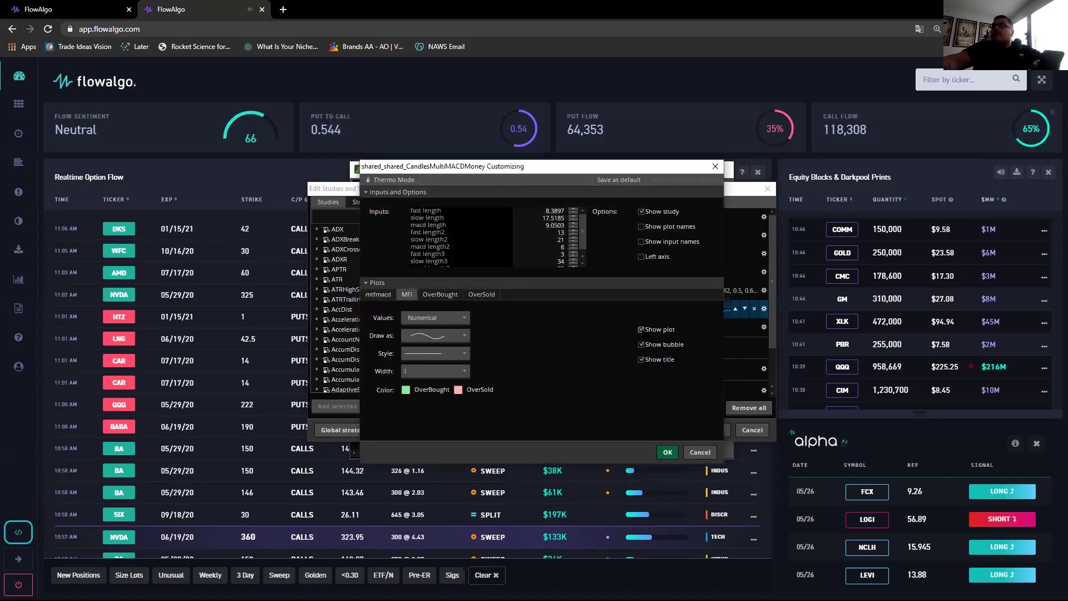
click(668, 452)
click(715, 430)
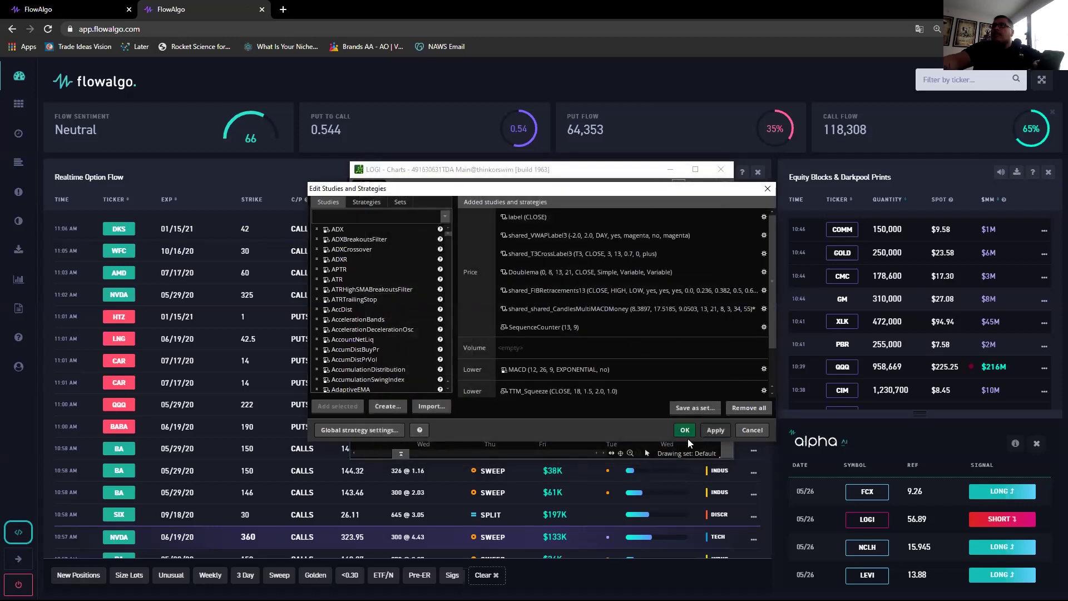
click(684, 430)
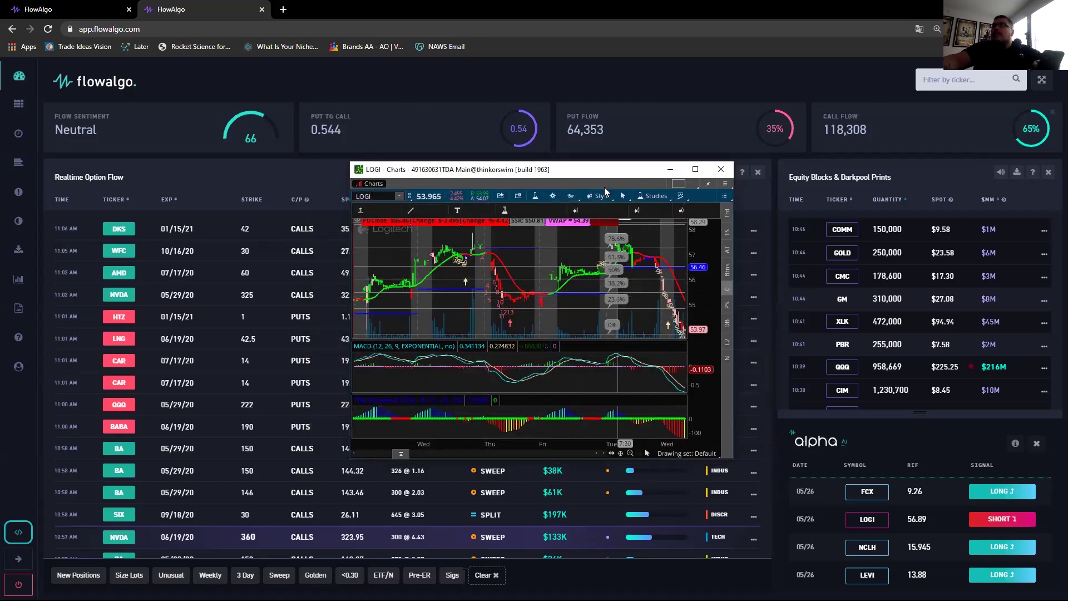
Show the LOGI chart in the 180 D : 4h time frame and examine the most recent candles
click(571, 198)
click(550, 294)
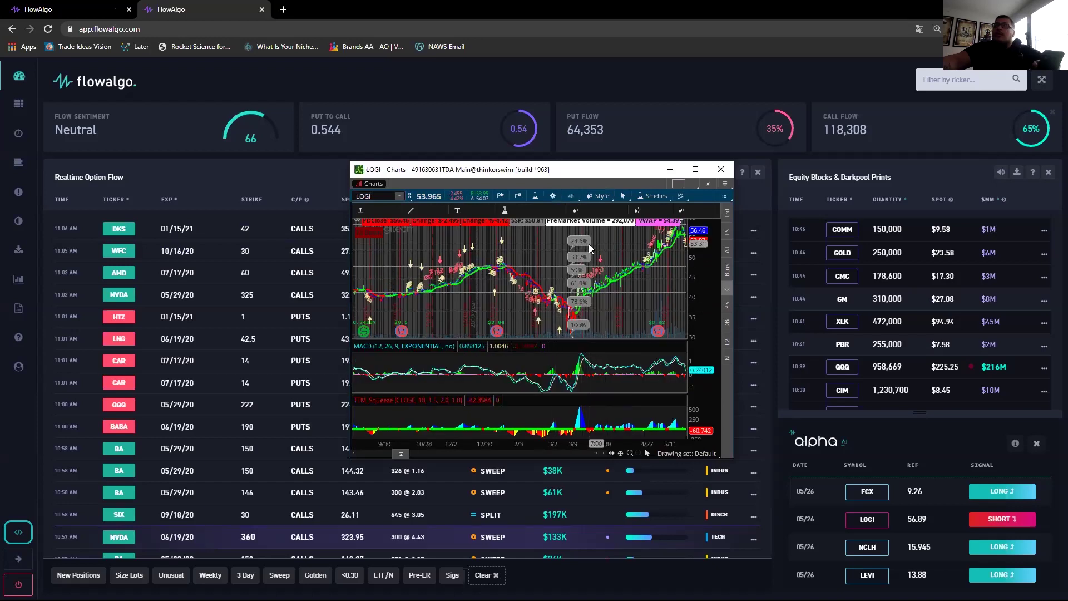
scroll(633, 234, up, 5)
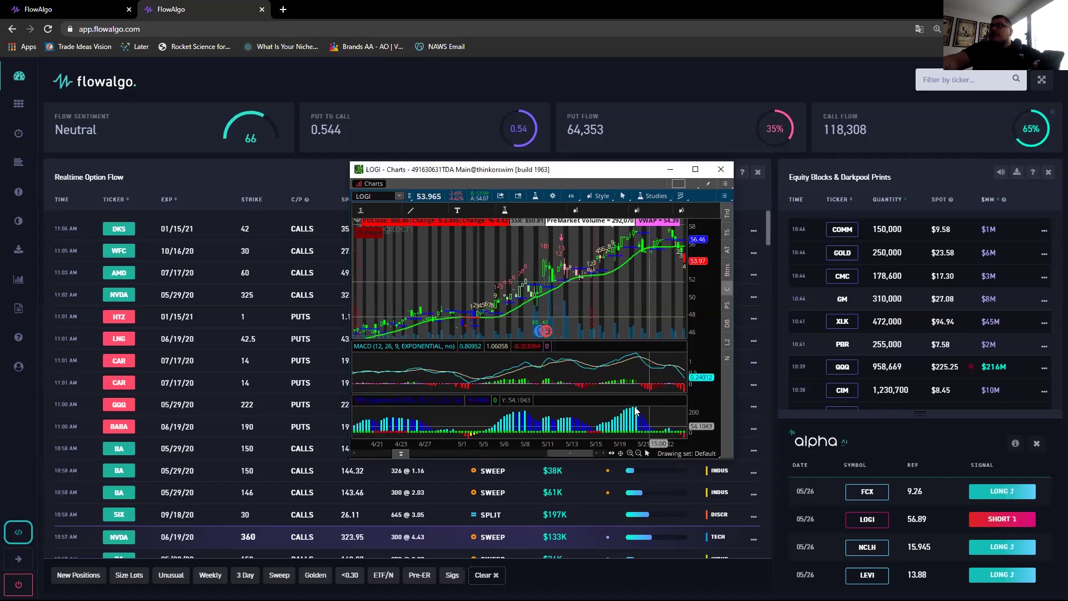
scroll(625, 266, up, 3)
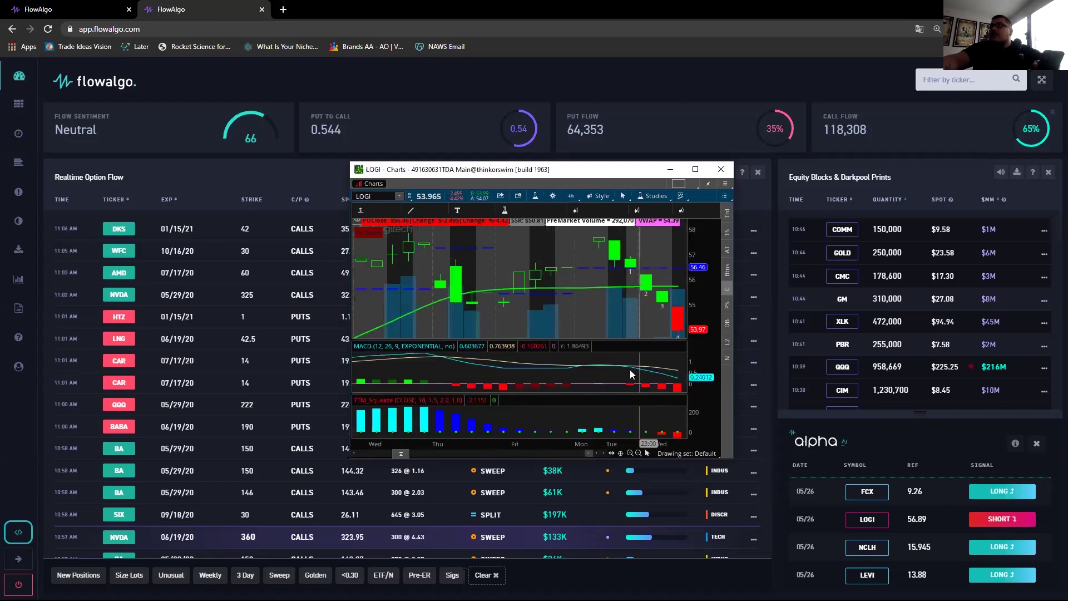
Show the LOGI chart in the 1 Y : 1D time frame and inspect the latest daily candles
click(571, 196)
click(561, 307)
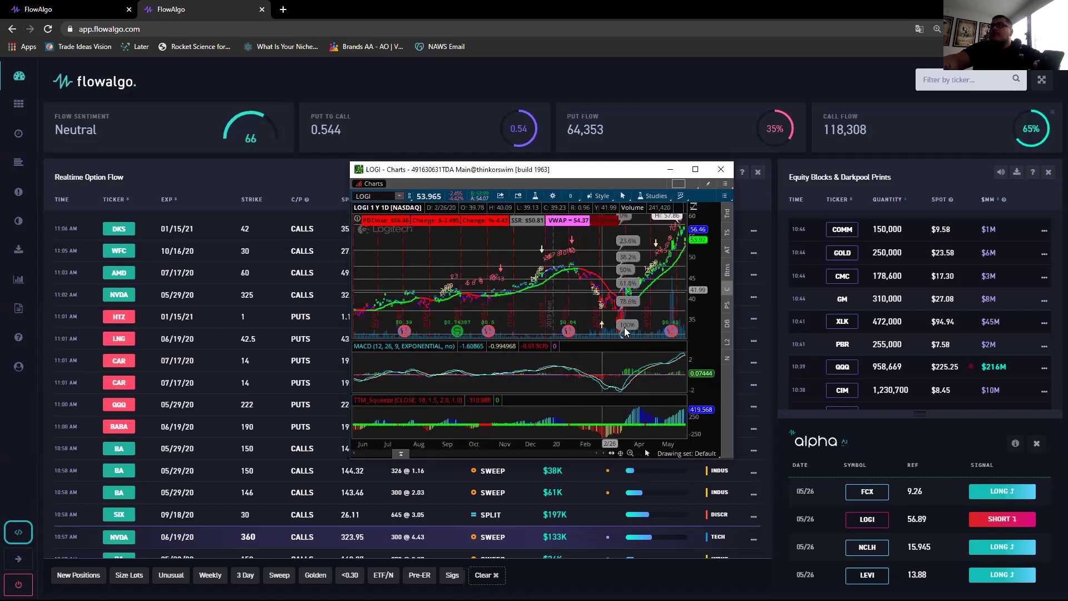
drag(664, 386, 692, 289)
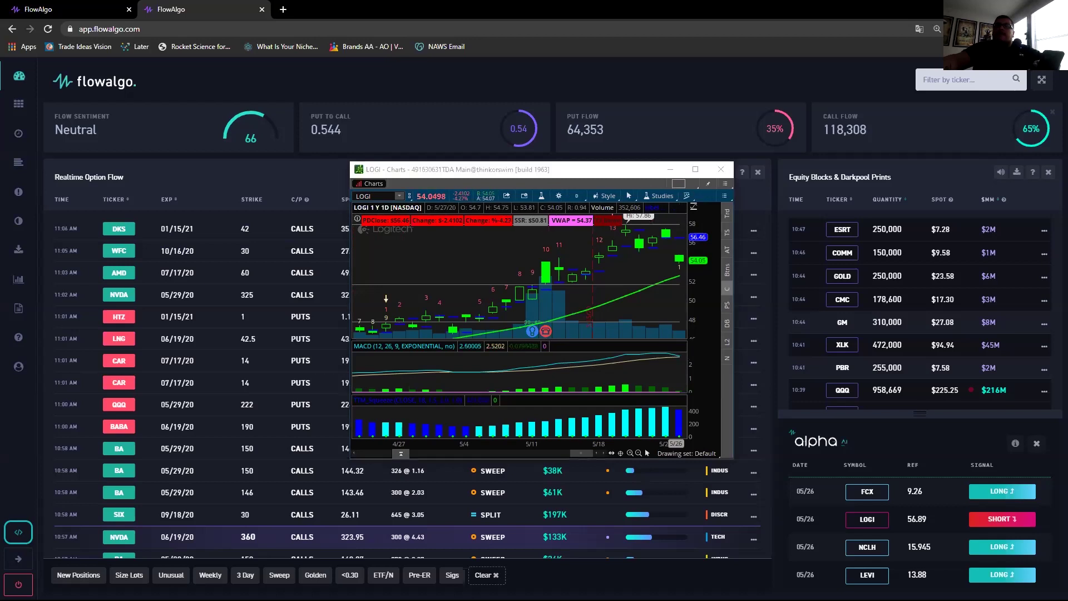
Set the LOGI chart's time frame to 5 D : 5m and inspect the price action around the short signal
click(577, 195)
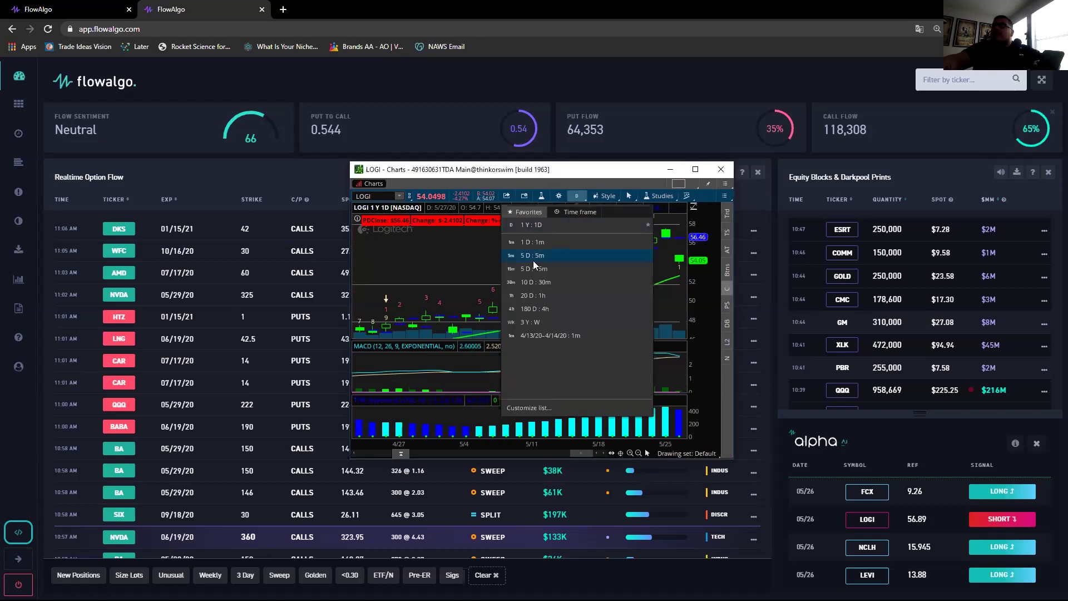
click(551, 255)
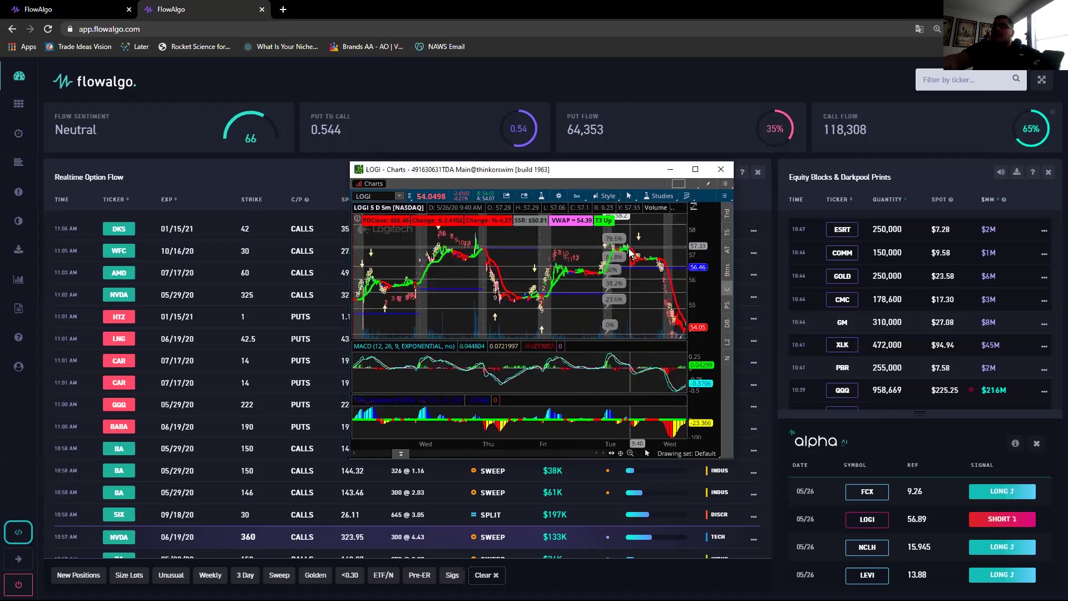
drag(611, 257, 726, 253)
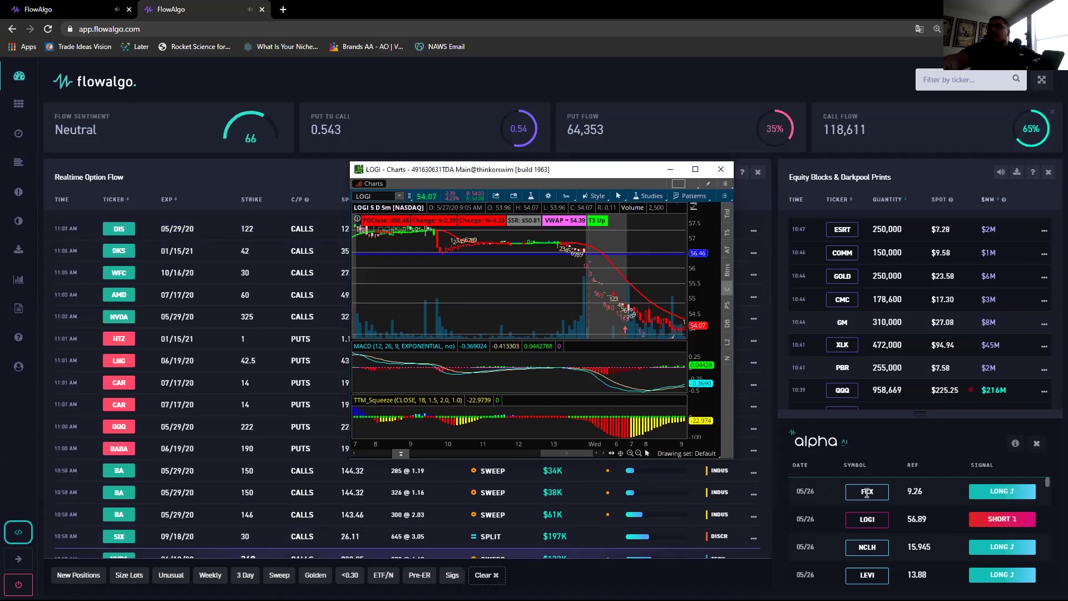
Load the FCX ticker in the chart and inspect its recent 5-minute price action
click(381, 198)
text(FC)
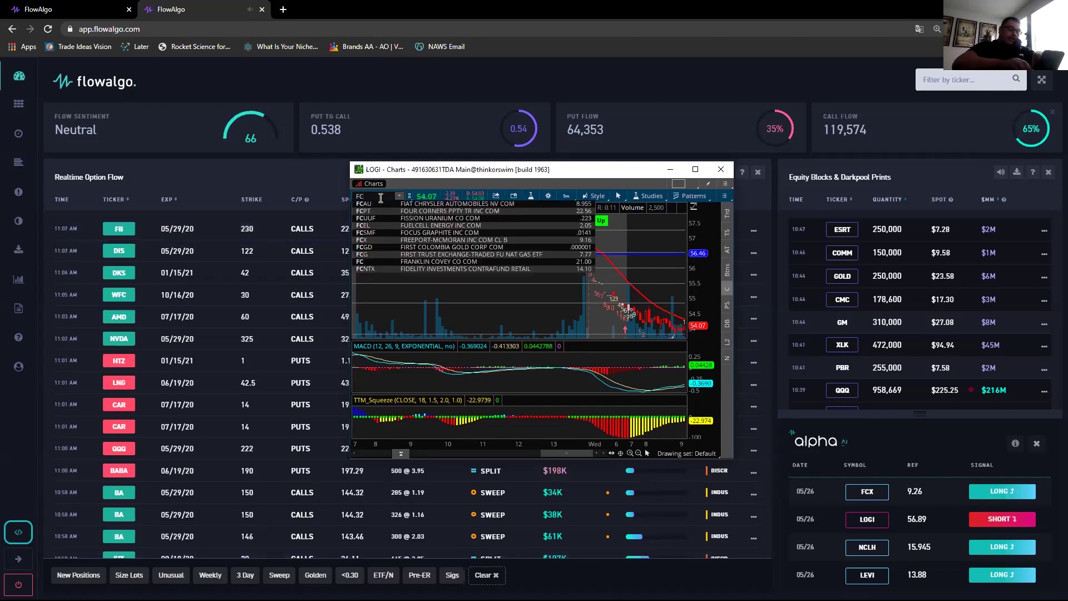
text(X)
key(Return)
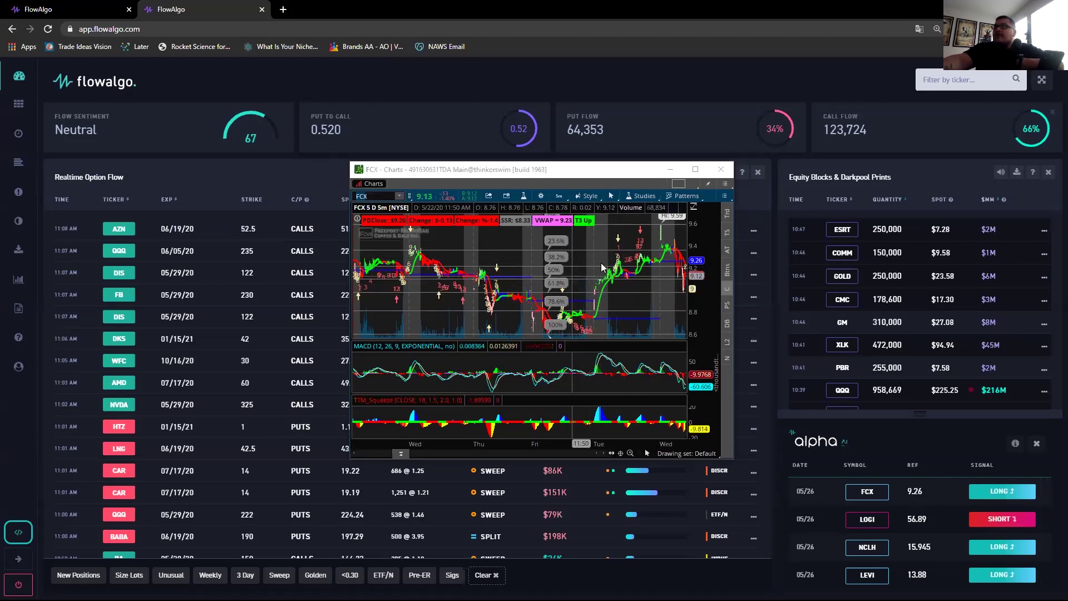
scroll(668, 271, up, 3)
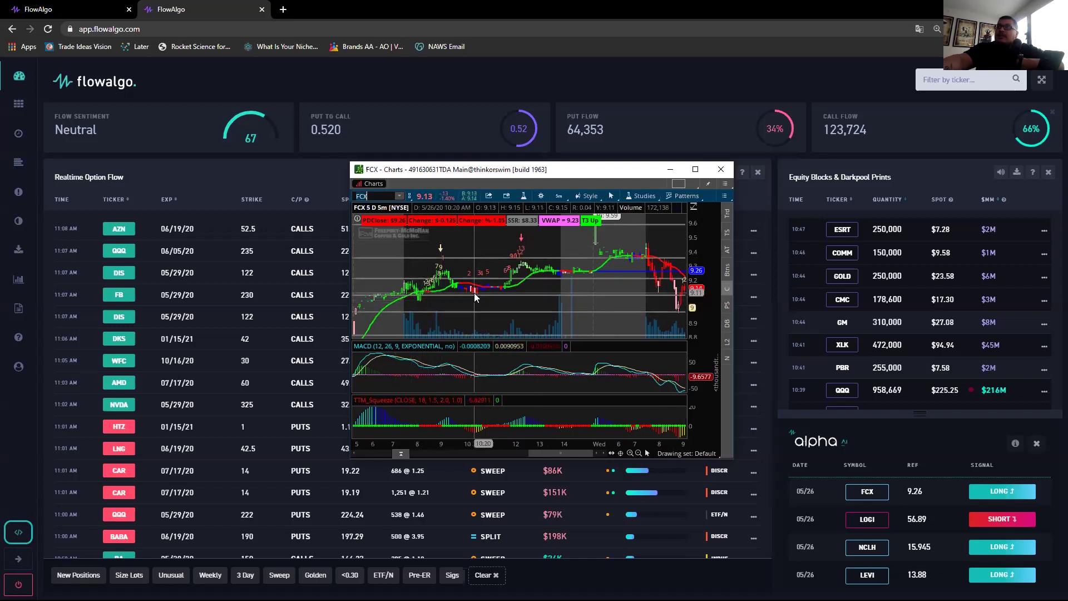
scroll(888, 543, down, 1)
scroll(899, 533, up, 1)
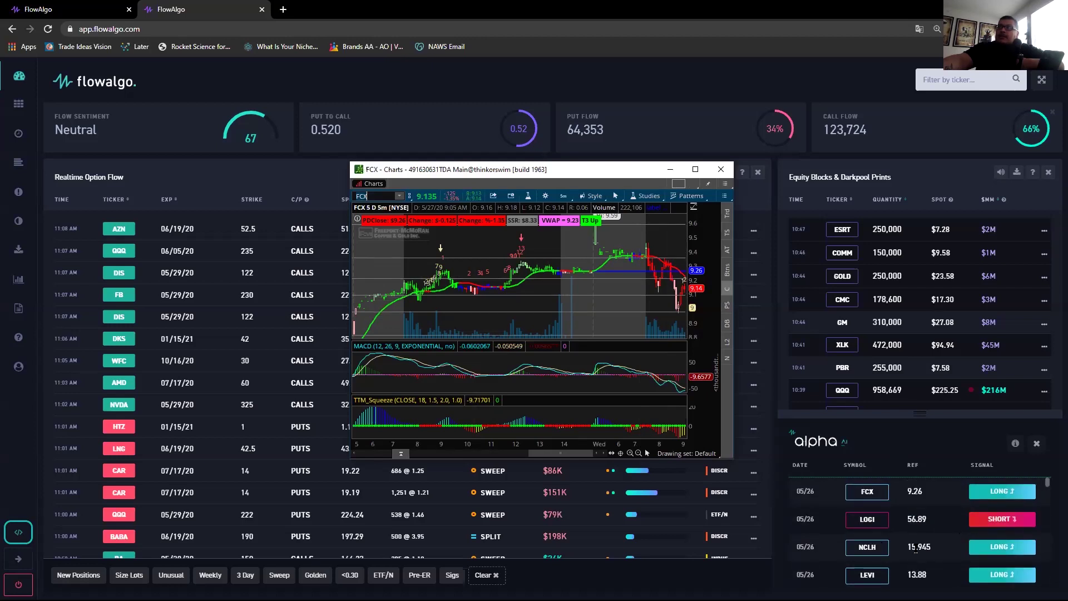
Look through the older Alpha AI signals and switch back to the full FlowAlgo dashboard
scroll(909, 527, down, 5)
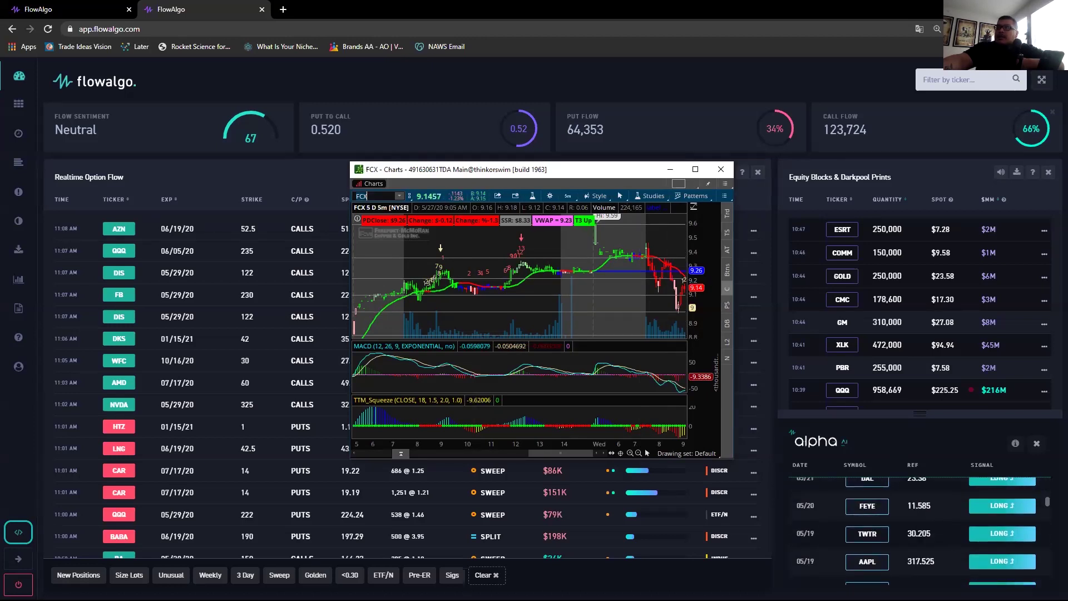
scroll(913, 532, up, 5)
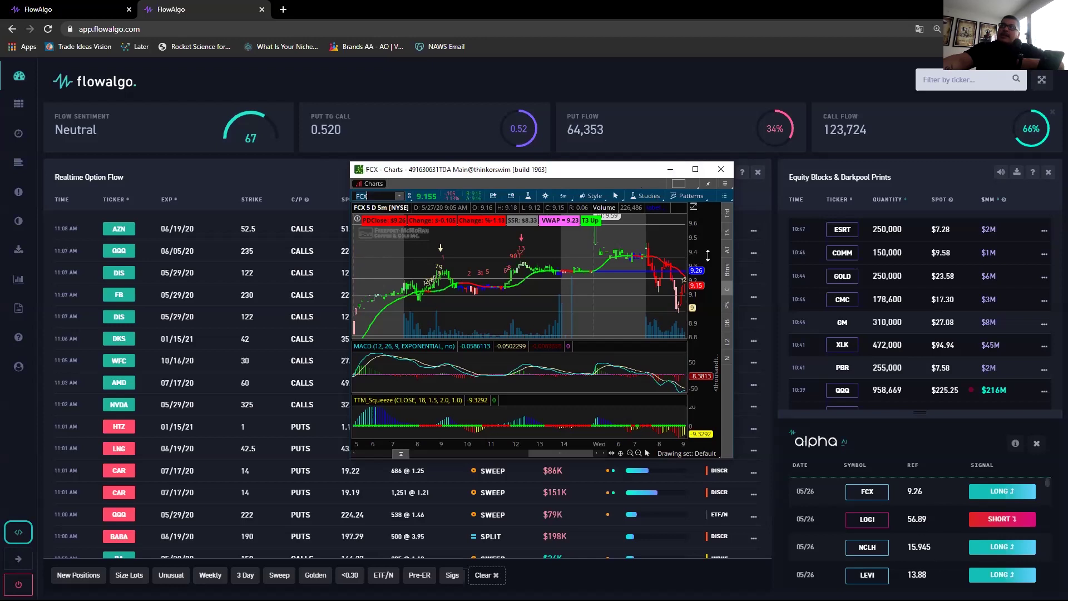
drag(528, 180, 505, 189)
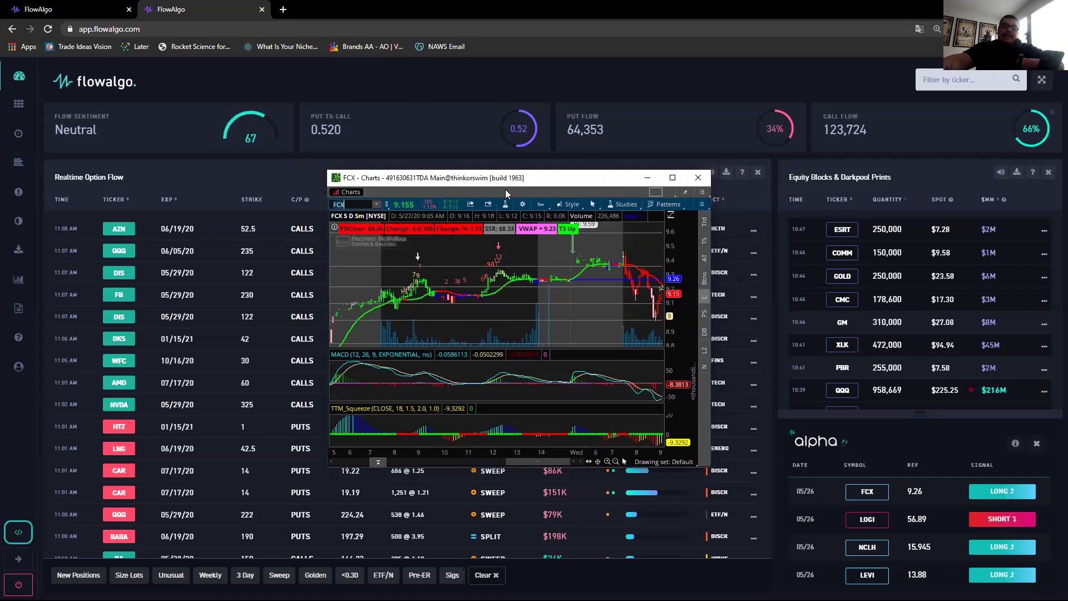
key(alt+Tab)
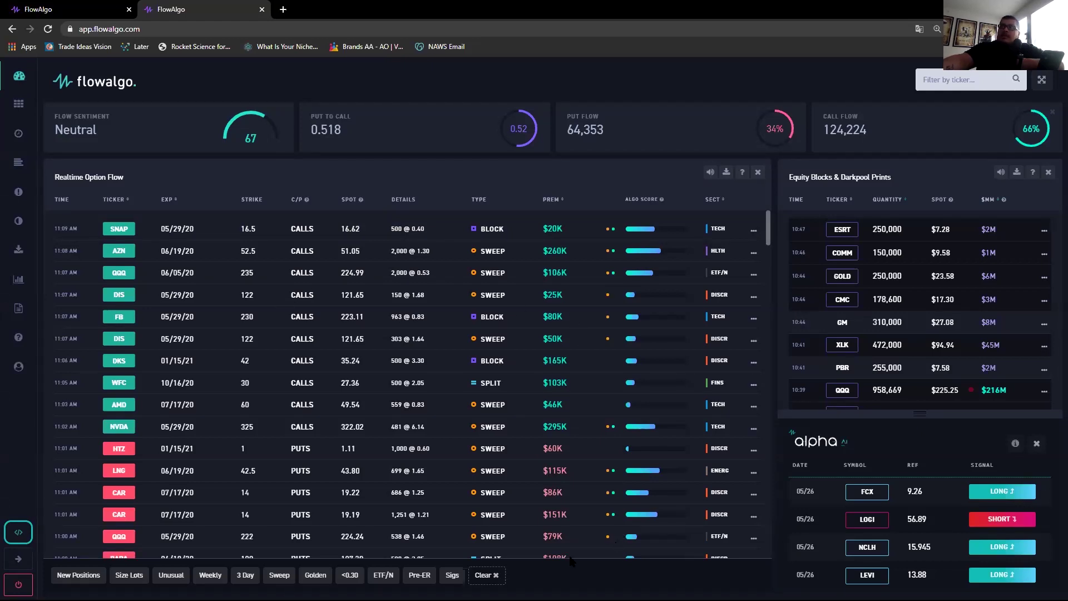
Toggle the sound alerts of the Realtime Option Flow and filter its orders by Size Lots
click(710, 172)
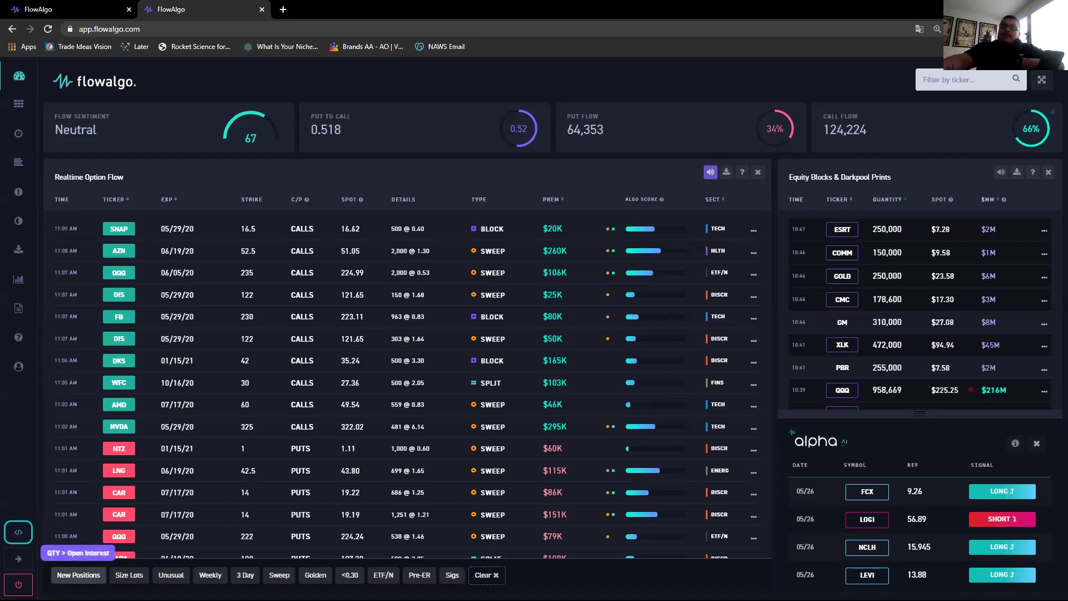
click(133, 575)
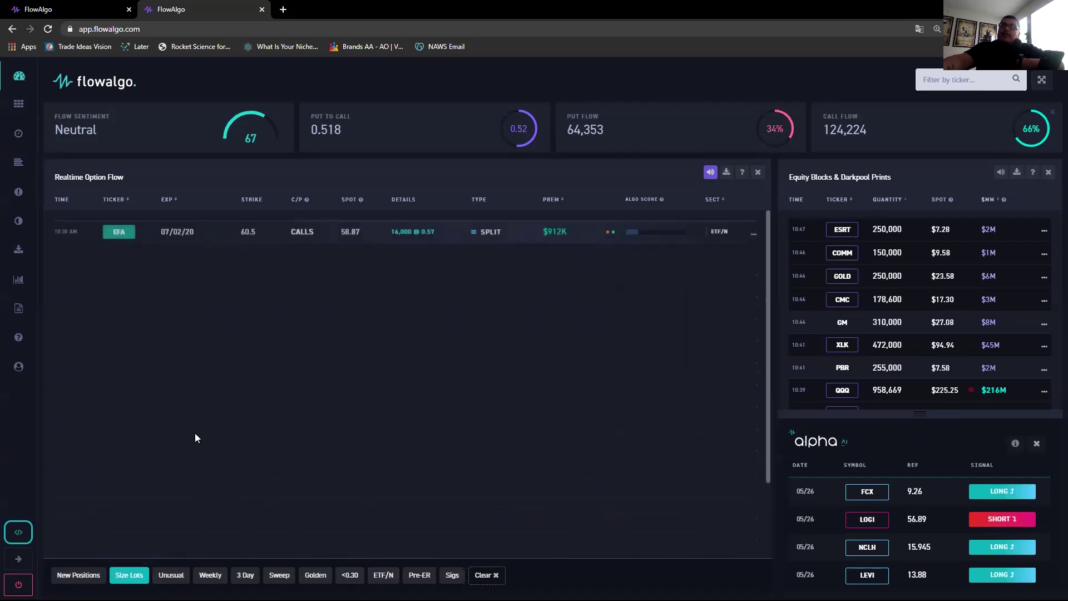
mouse_move(441, 238)
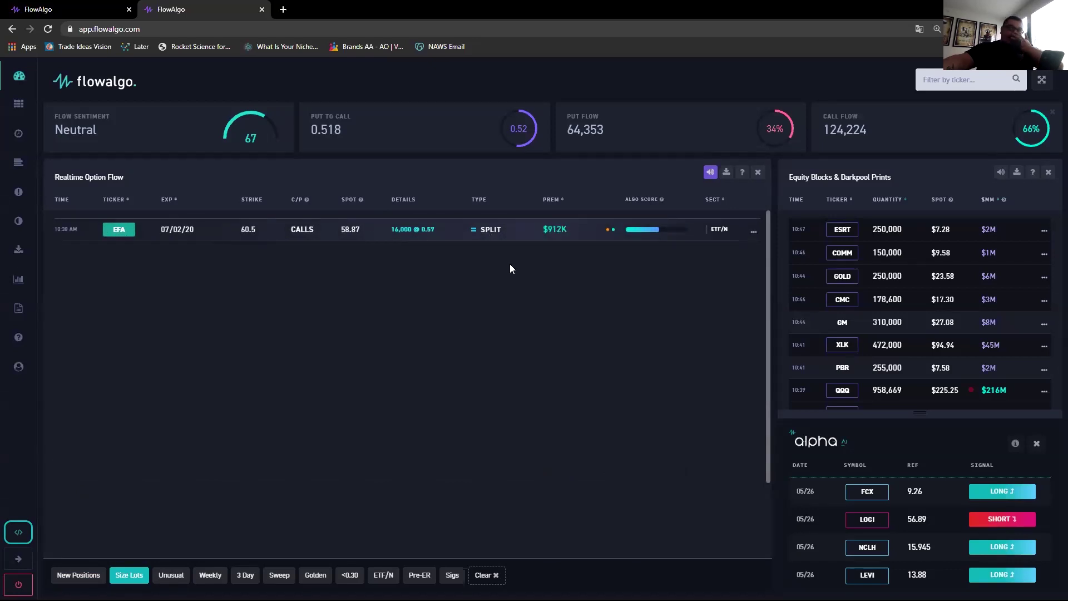
View the Realtime Option Flow through the Unusual, Golden and 3 Day filters, one at a time
click(170, 576)
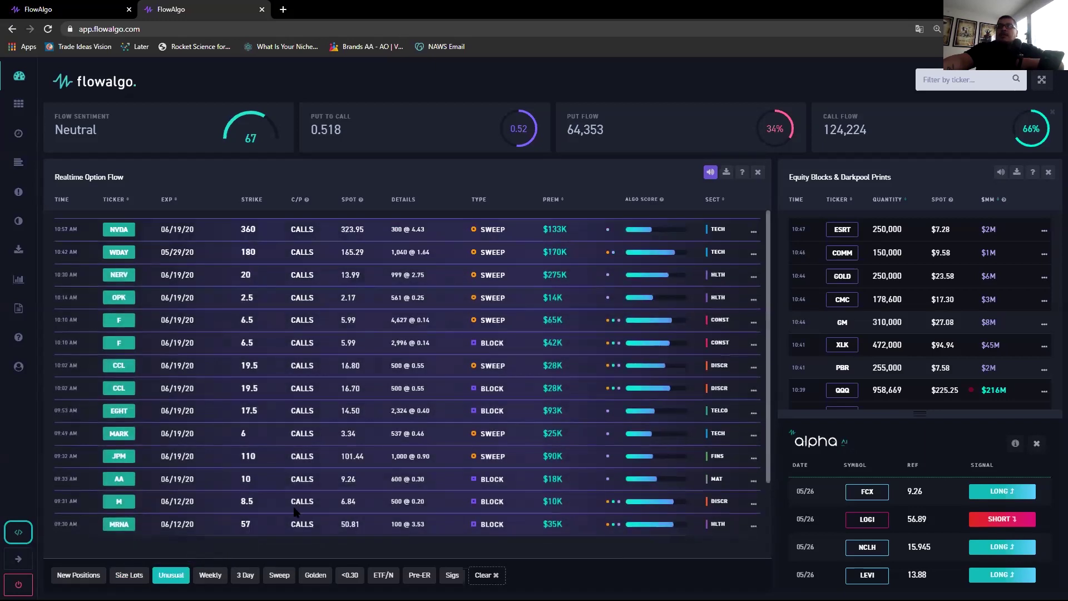
click(315, 574)
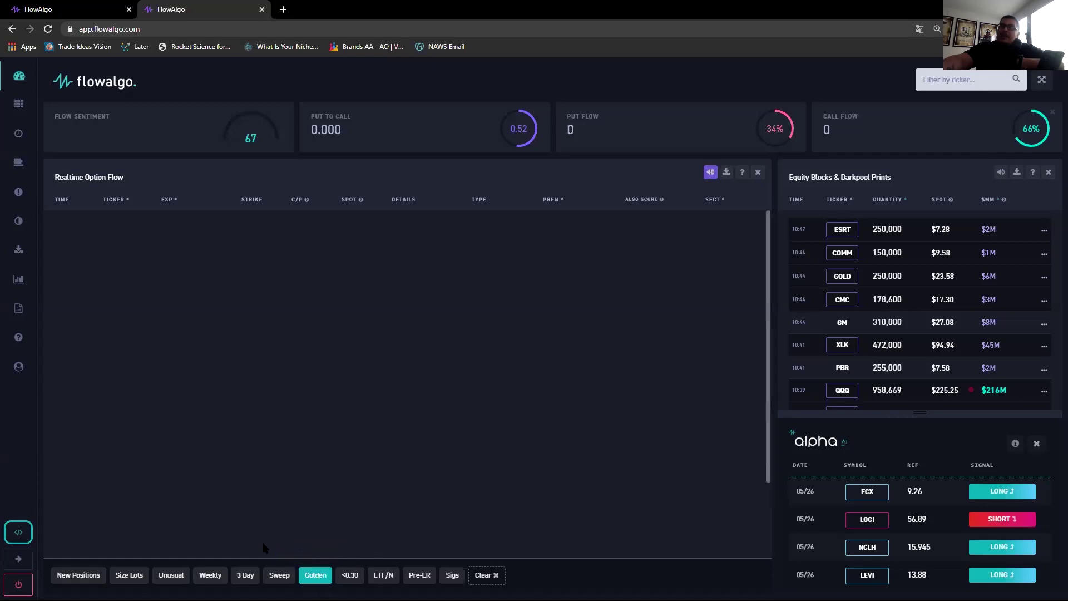
click(243, 576)
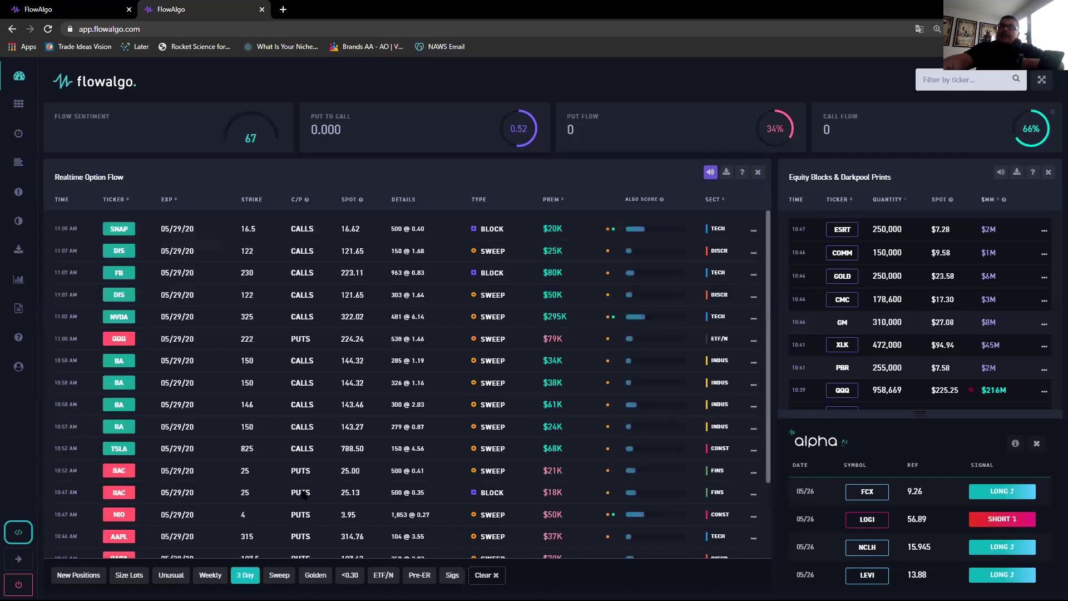
Filter the dashboard by Pre-ER orders and add the Sigs filter
click(419, 576)
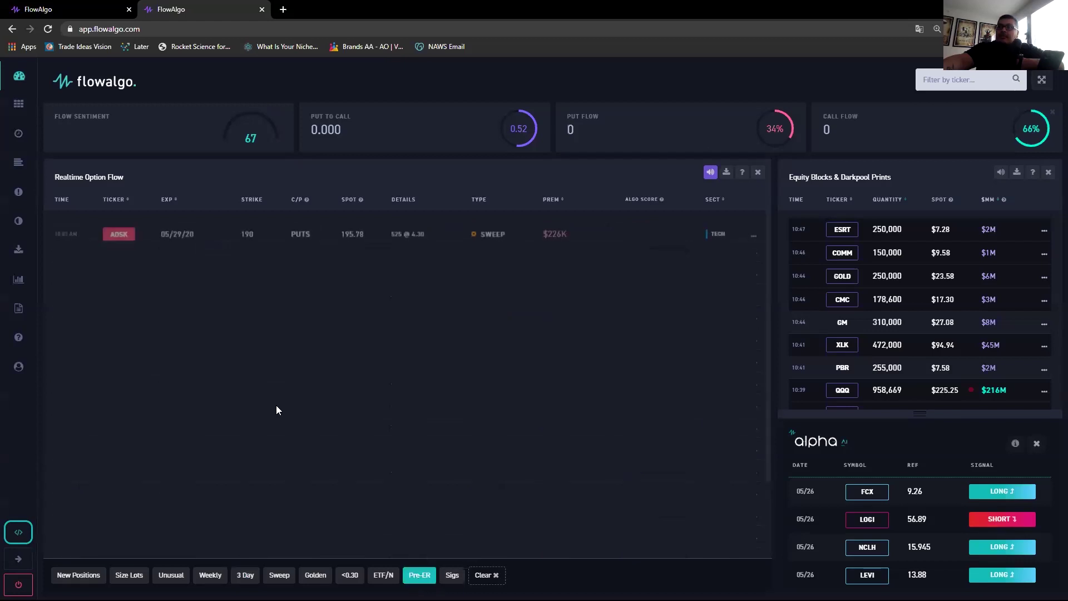
click(451, 580)
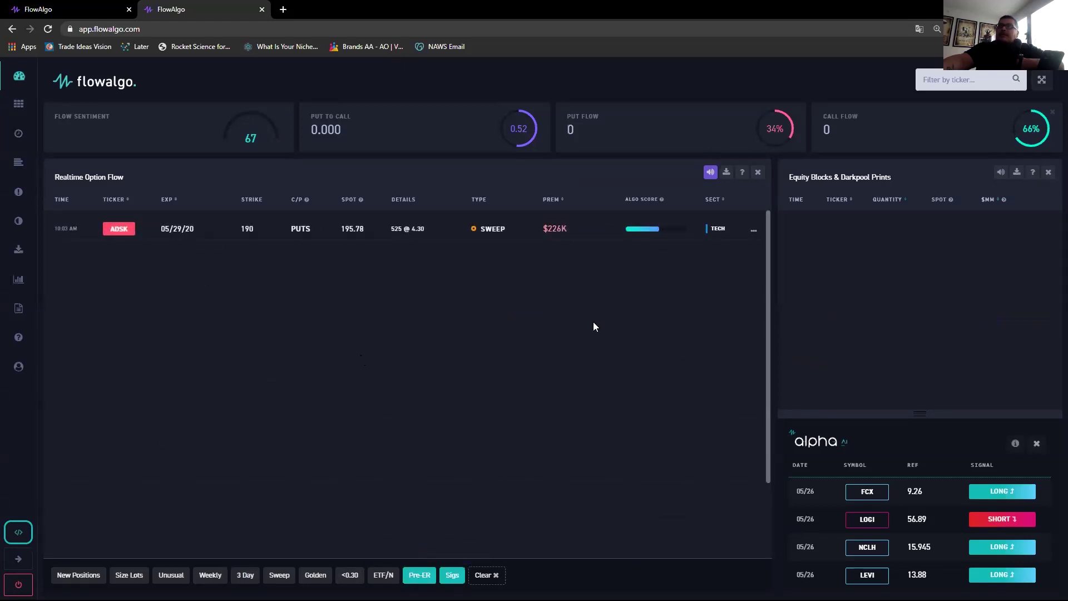
Clear the Sigs and Pre-ER filters and look through the unfiltered Realtime Option Flow
click(452, 576)
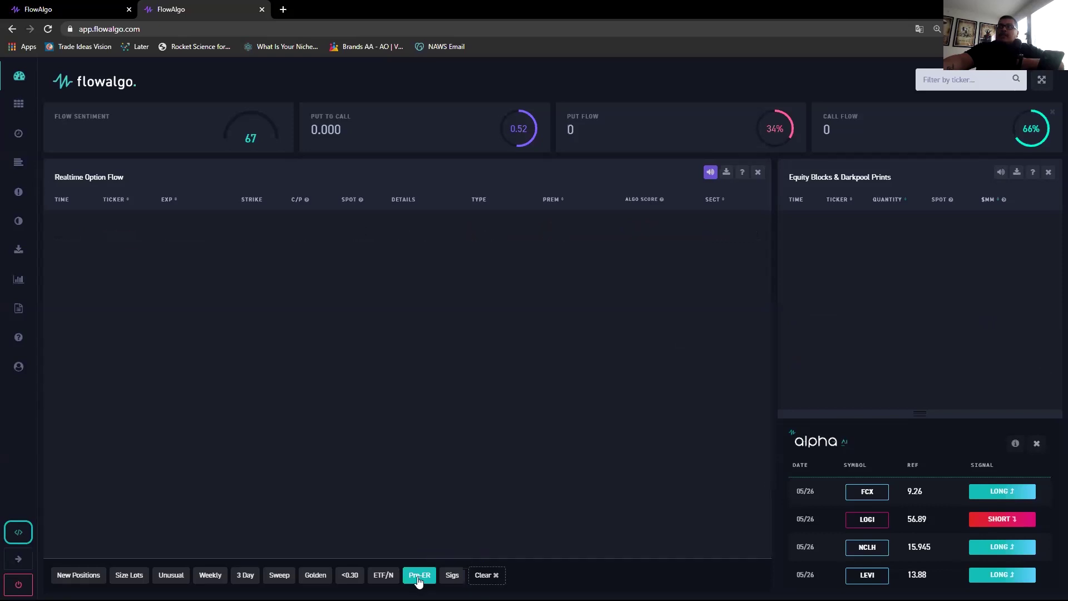
click(493, 576)
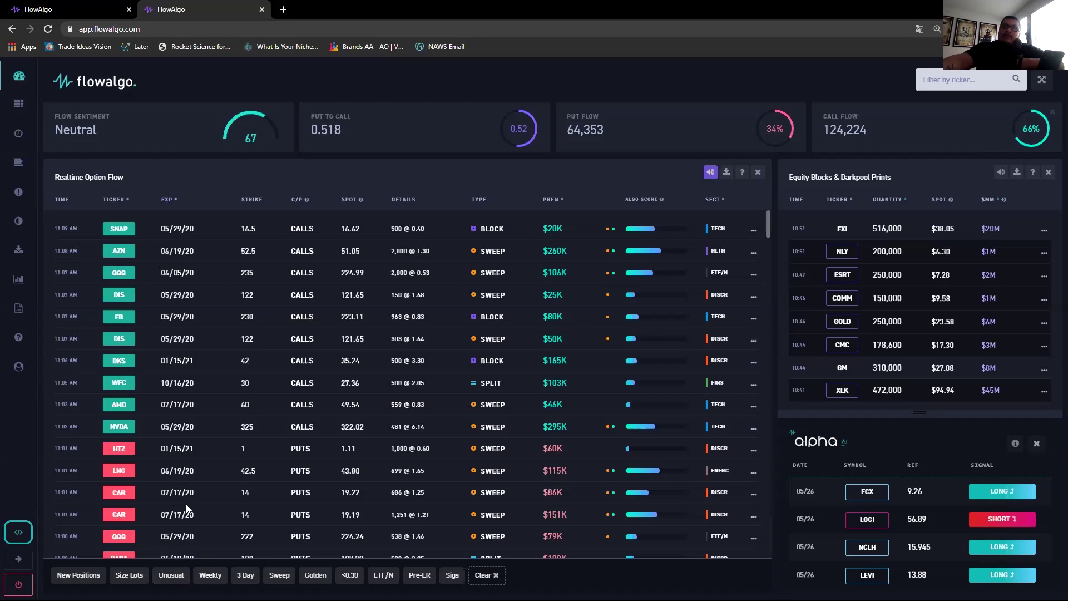
scroll(219, 406, down, 1)
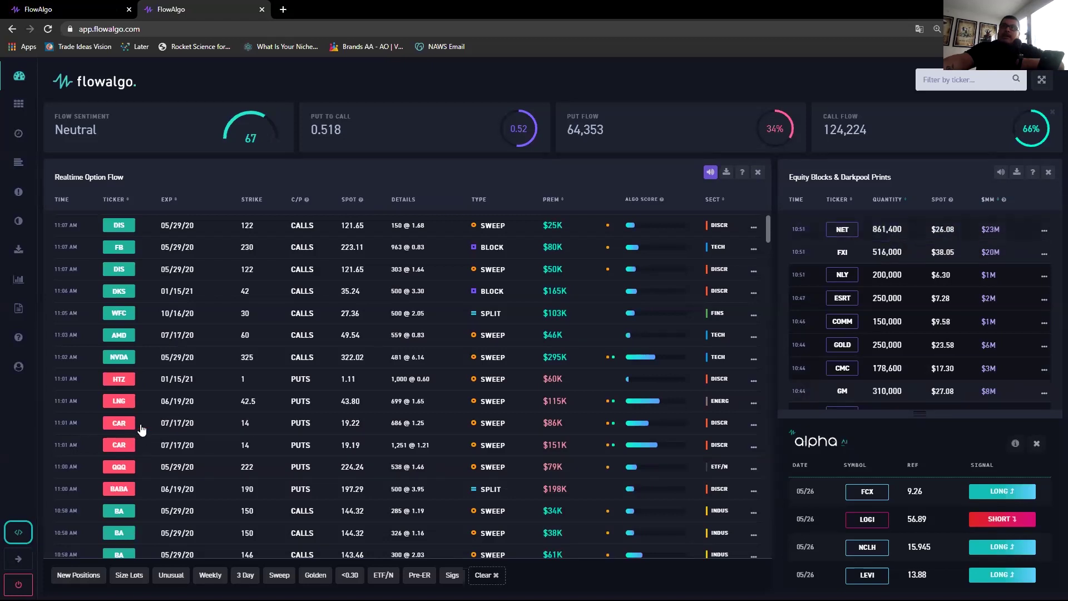
scroll(140, 457, up, 1)
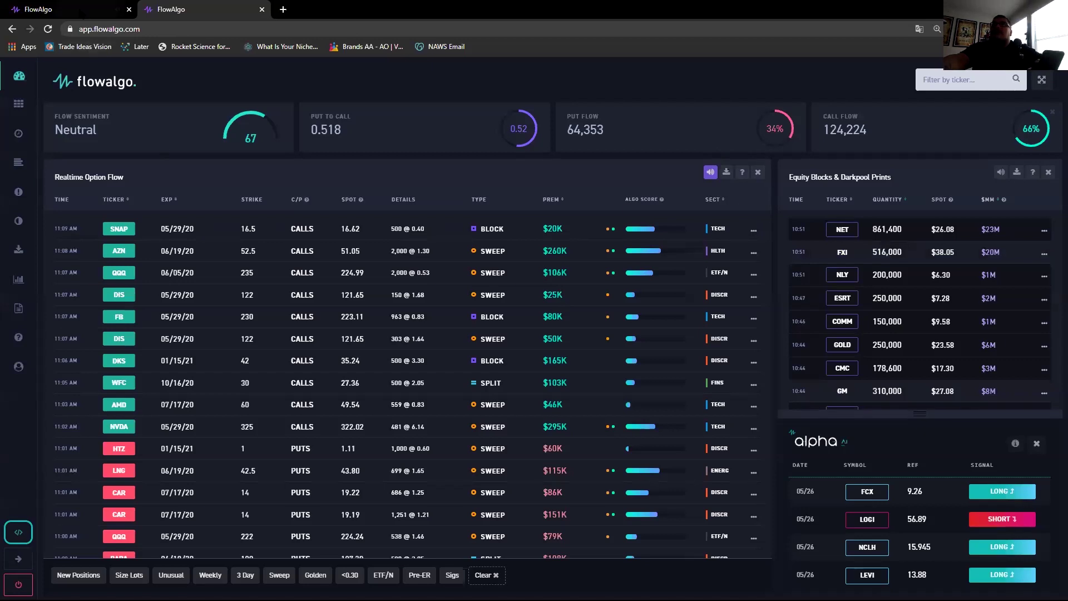
Close the duplicate FlowAlgo browser tab without the Alpha AI signals and mute the Realtime Option Flow sound alerts
click(71, 7)
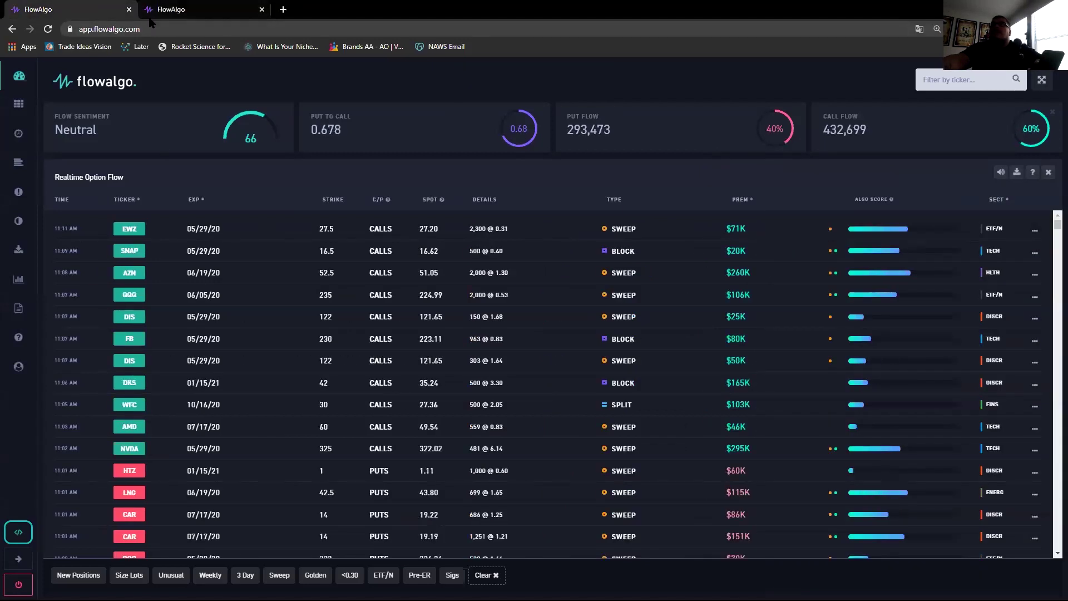
click(128, 9)
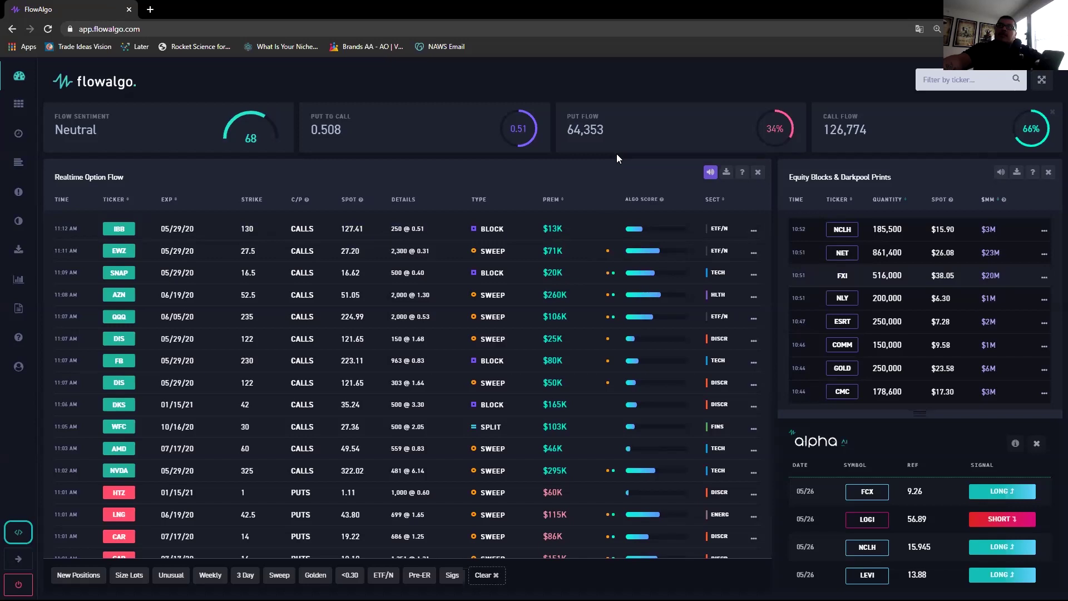
click(711, 172)
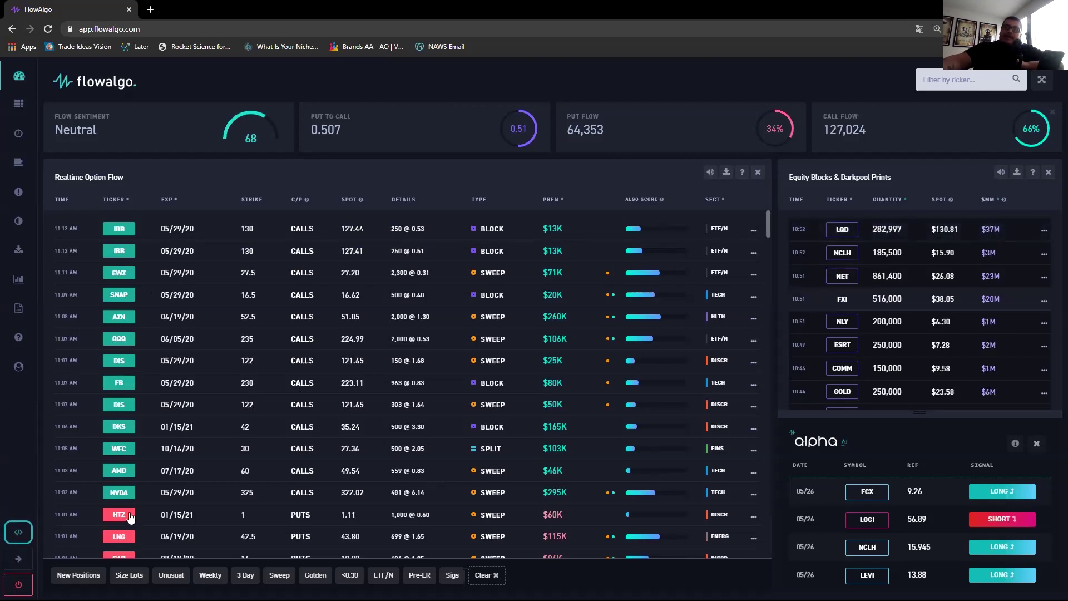
Locate the CAR put sweeps in the option flow, view the CAR chart in thinkorswim and return to FlowAlgo
scroll(151, 520, down, 1)
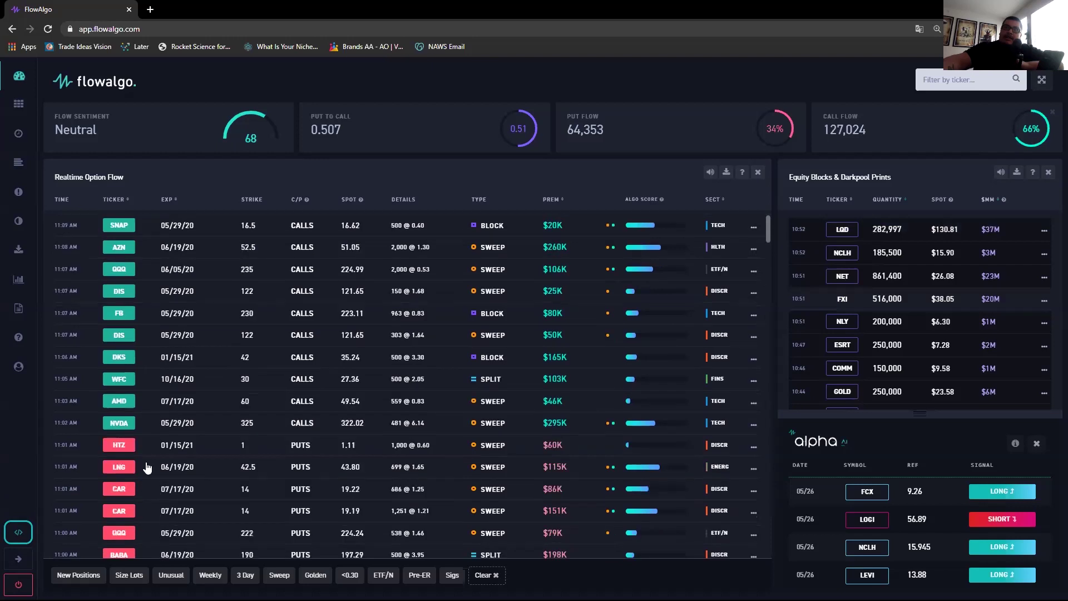
scroll(193, 511, up, 1)
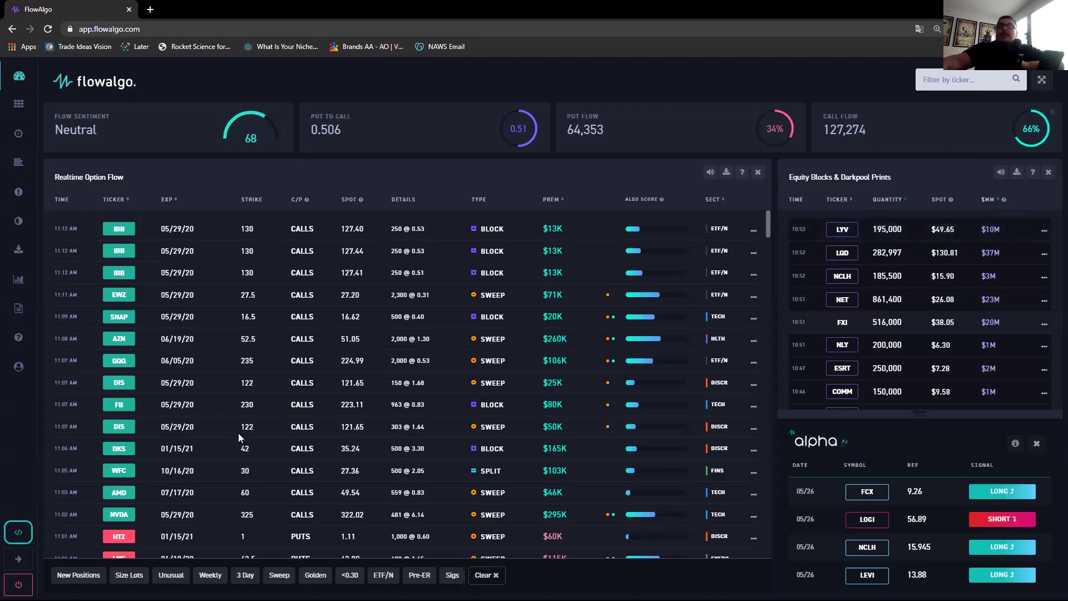
scroll(238, 433, down, 1)
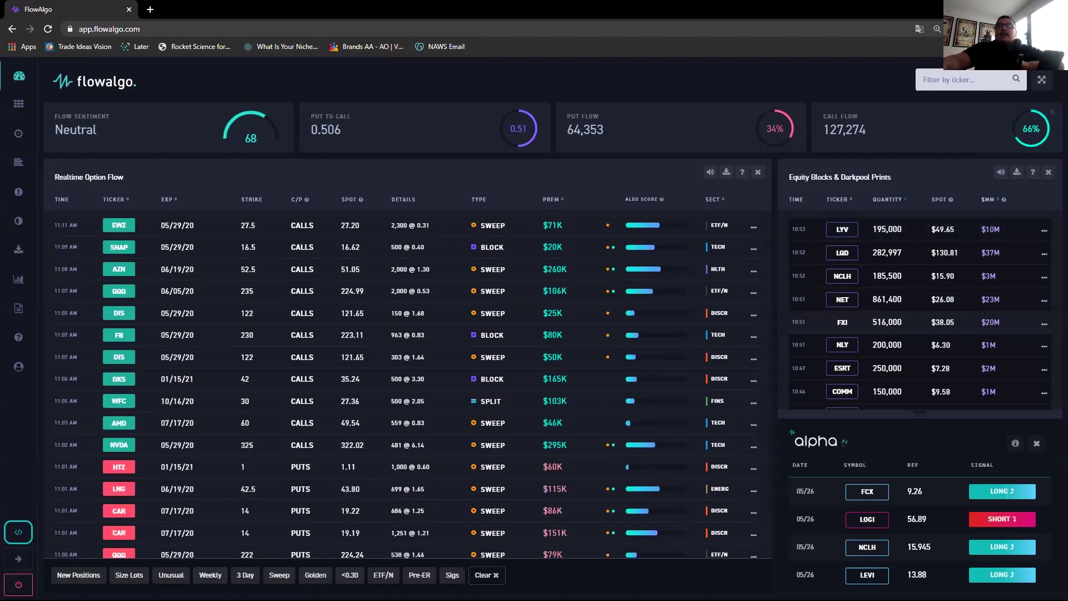
key(alt+Tab)
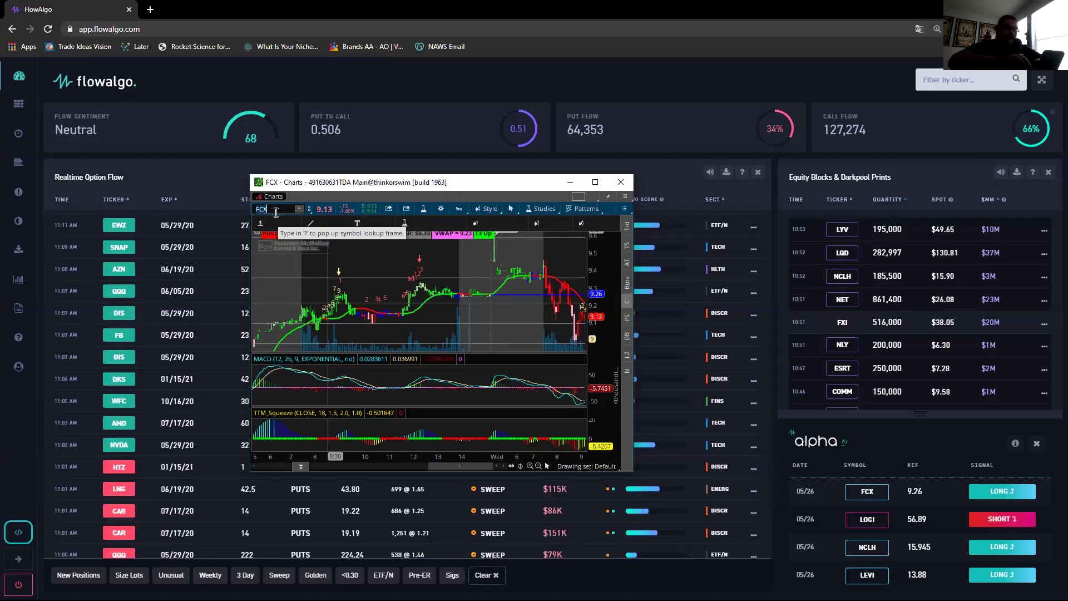
text(CAR)
key(Return)
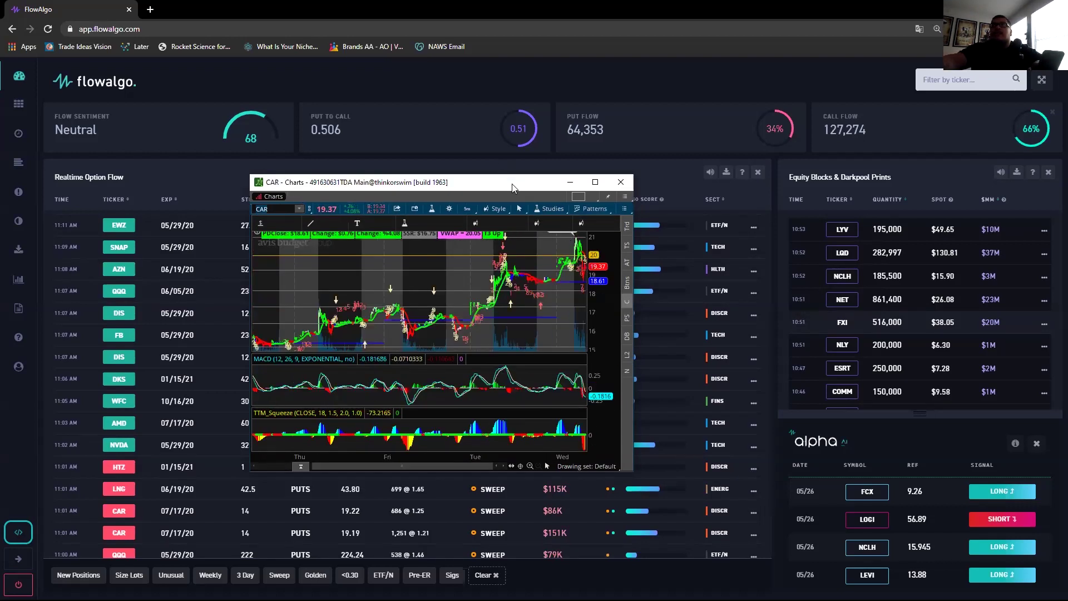
key(alt+Tab)
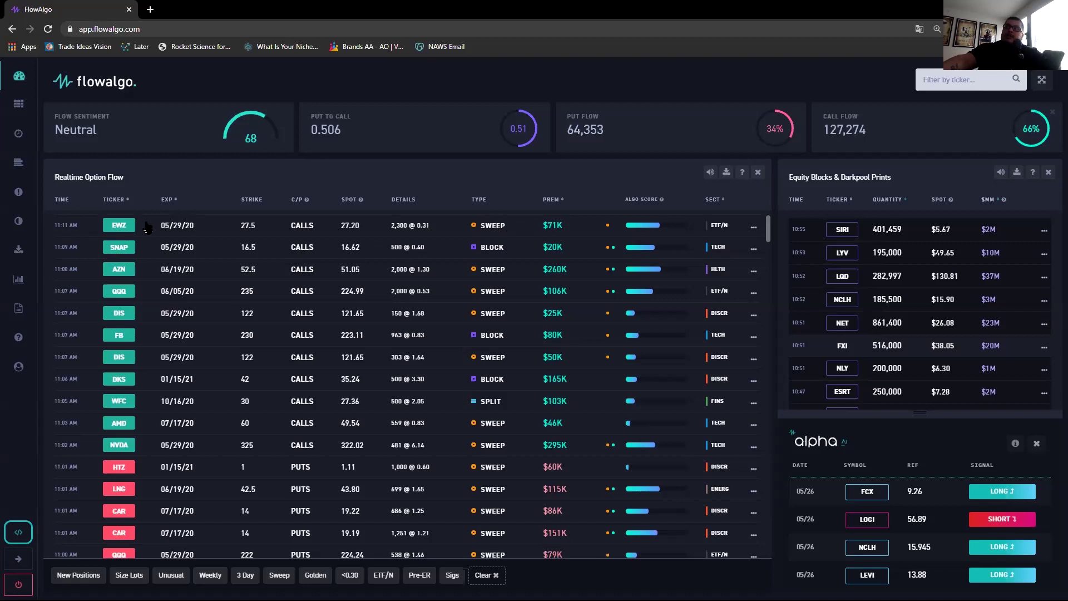
Bring the thinkorswim CAR chart back over the option flow, enlarge its window and move it above the BA orders
scroll(204, 472, down, 3)
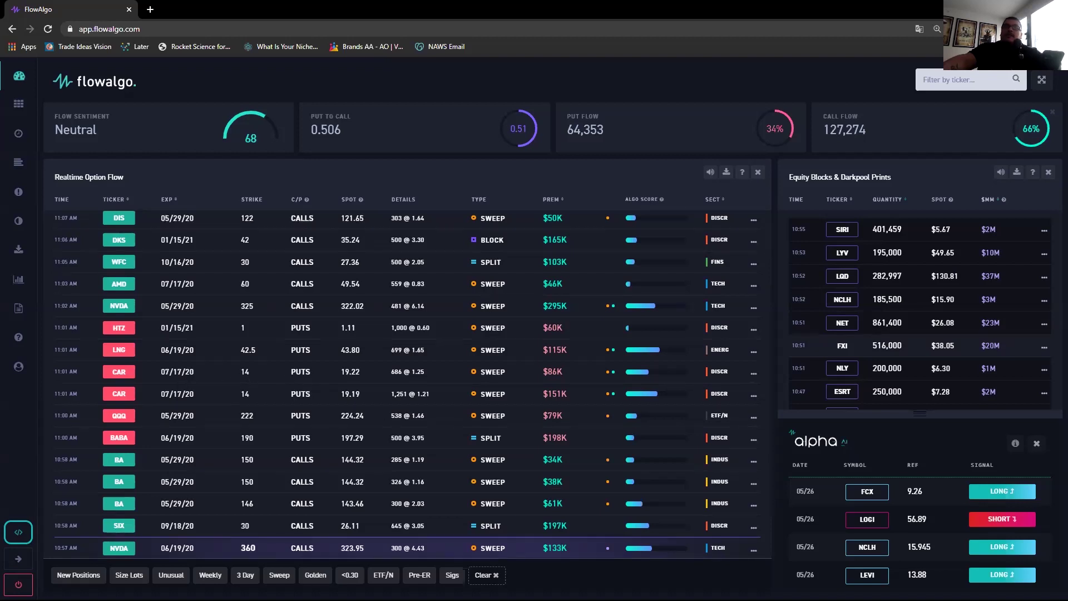
key(alt+Tab)
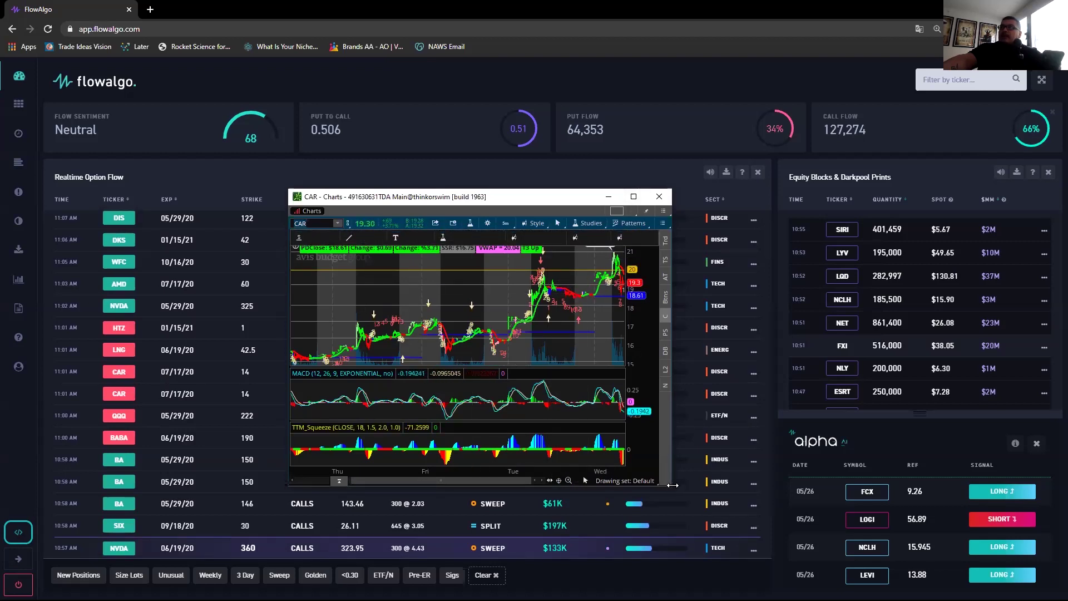
drag(672, 487, 977, 559)
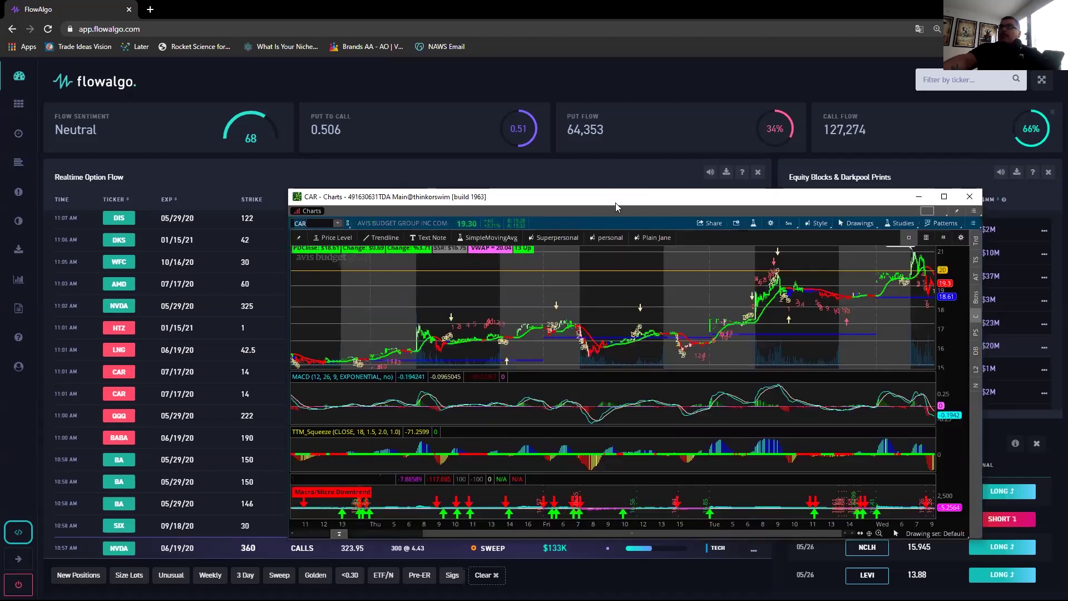
drag(615, 200, 402, 61)
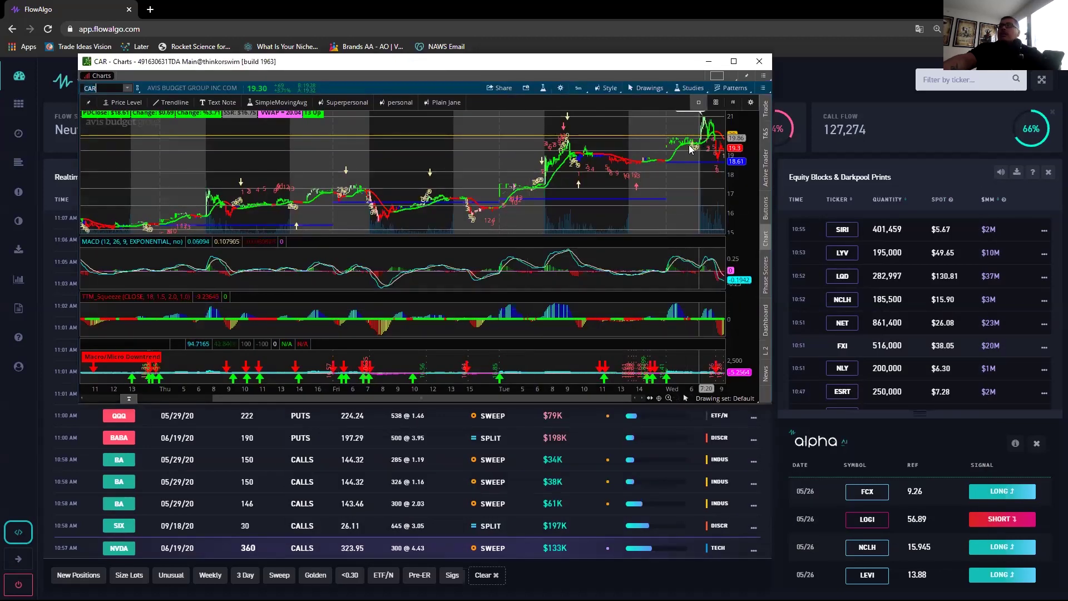
click(643, 87)
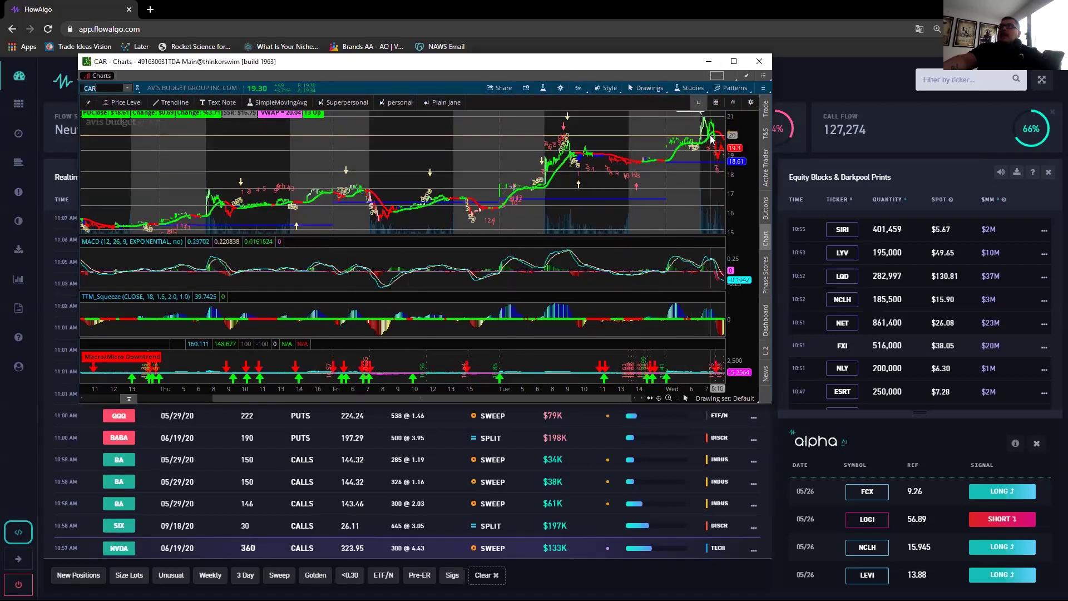
click(649, 87)
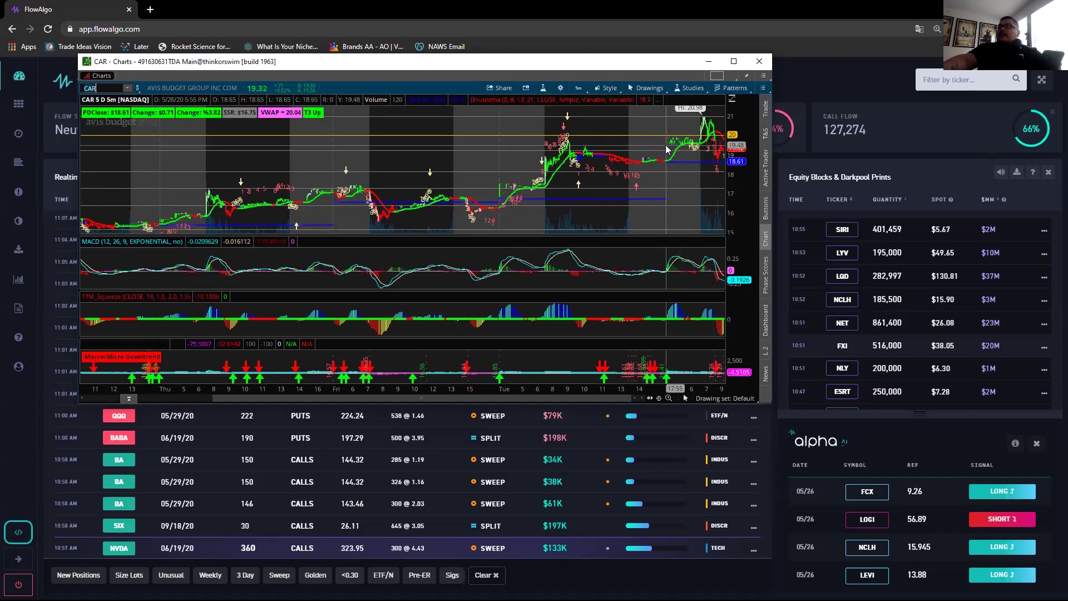
Examine the latest CAR price action up close and over the full five-day chart, and go back to FlowAlgo
scroll(697, 202, up, 5)
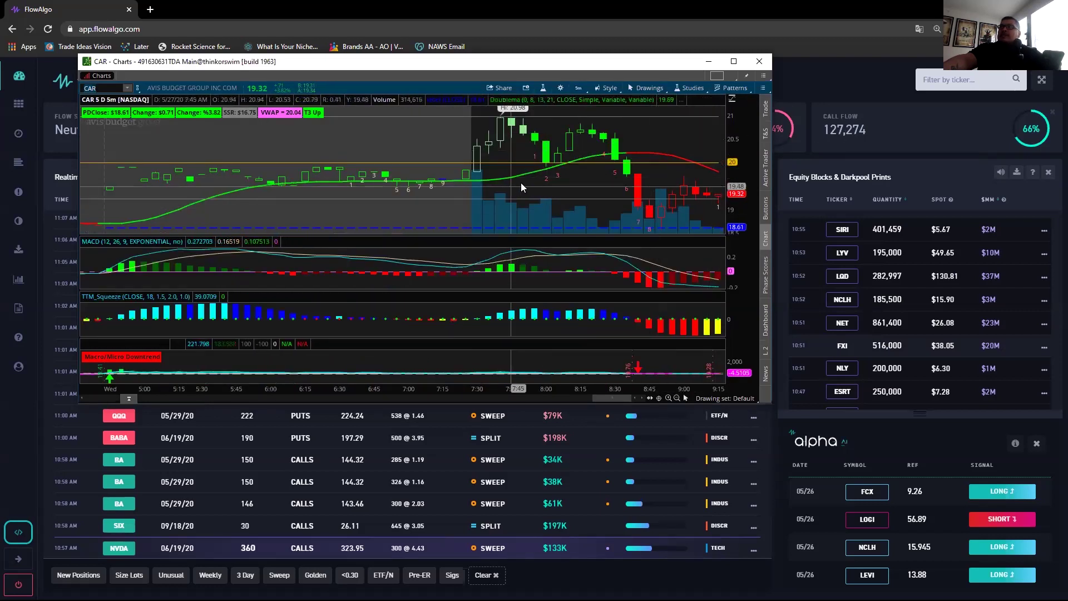
right_click(561, 181)
click(608, 191)
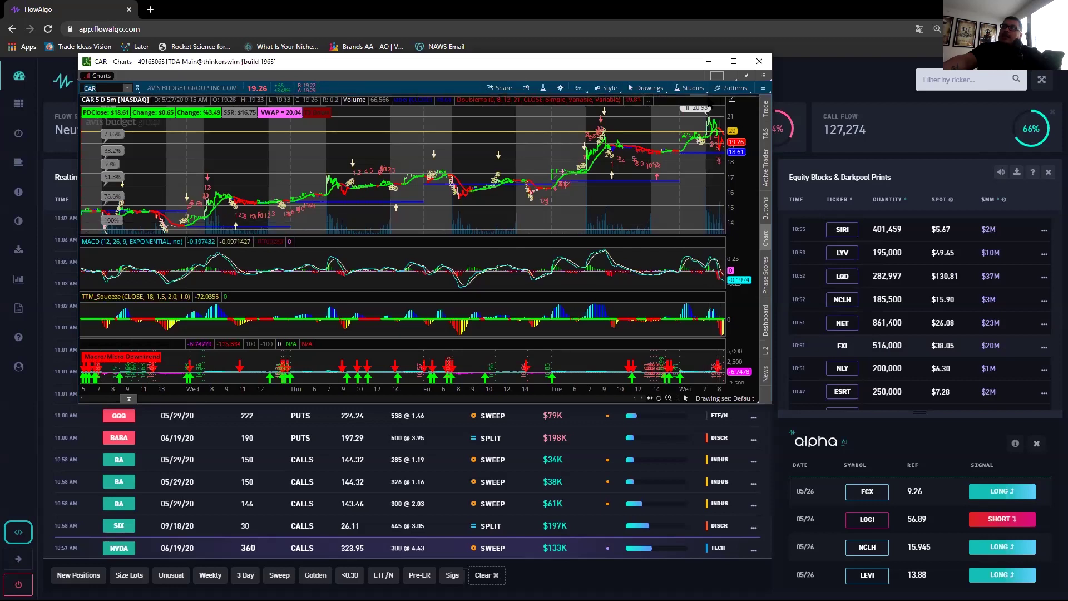
mouse_move(709, 107)
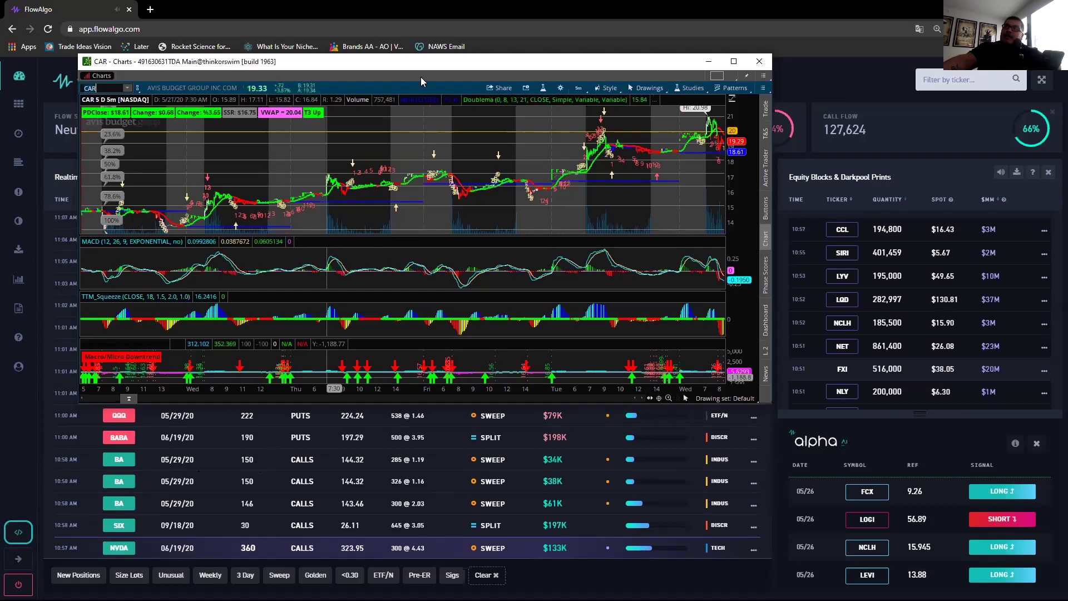
drag(480, 64, 460, 76)
click(352, 419)
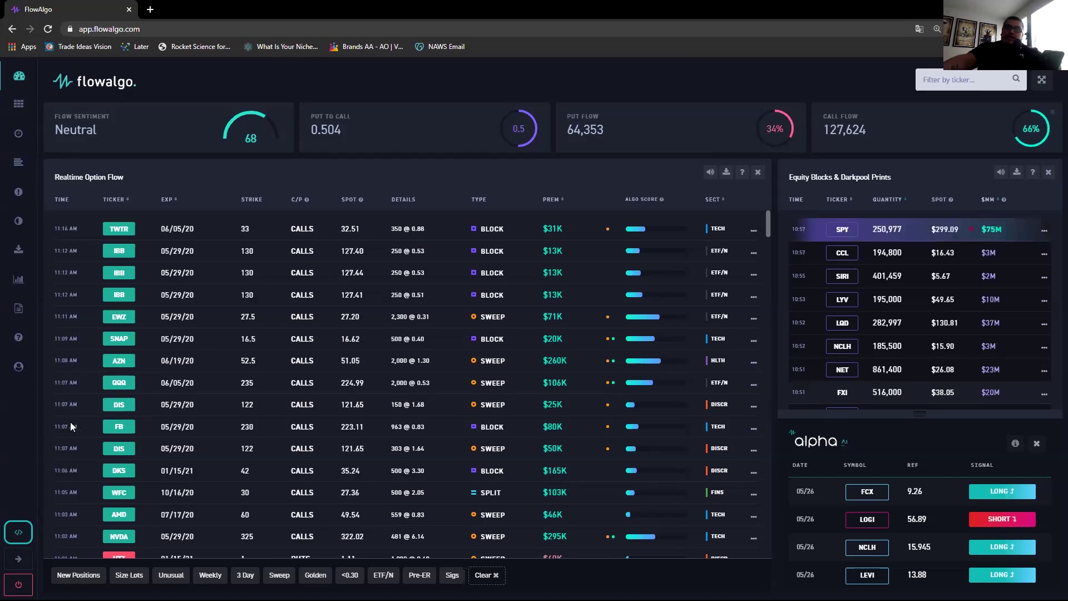
Find the BA call sweeps in the option flow, check the BA chart in thinkorswim and minimize the chart window
scroll(180, 436, down, 1)
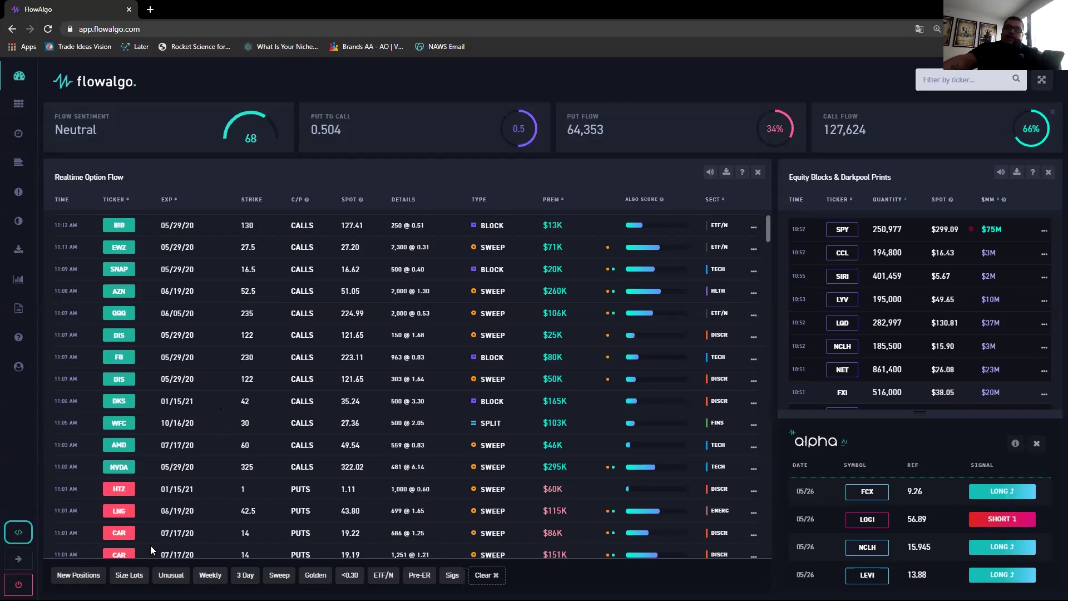
scroll(282, 379, down, 1)
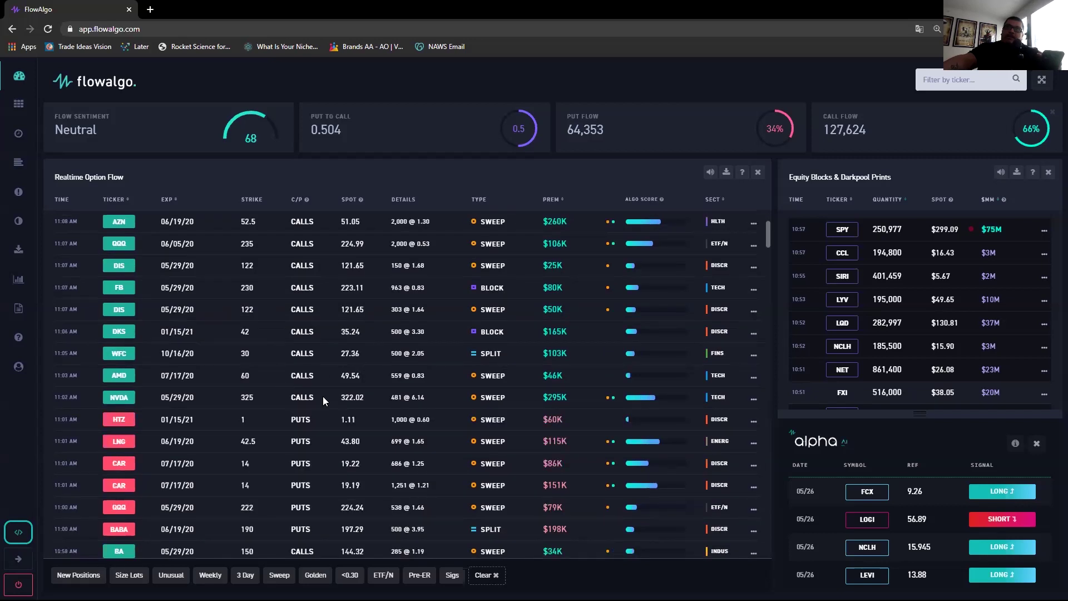
scroll(264, 389, down, 1)
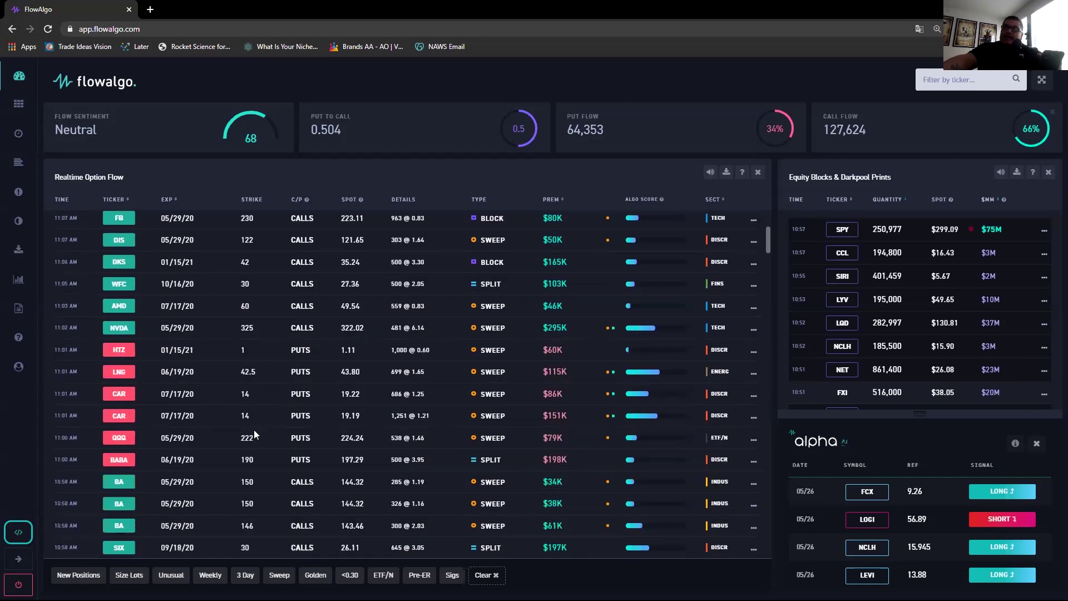
scroll(253, 429, down, 1)
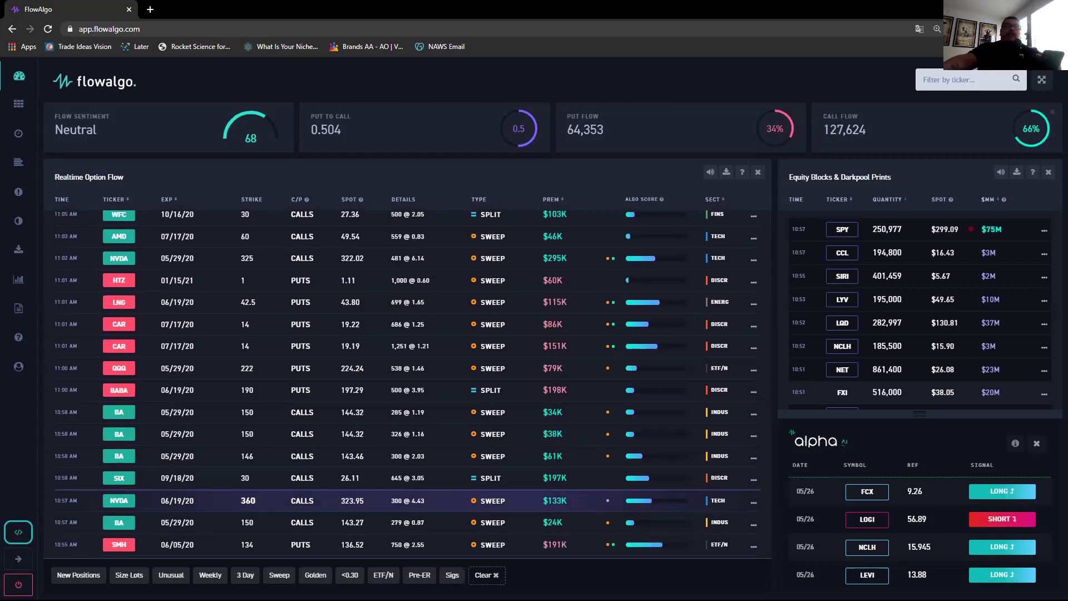
key(alt+Tab)
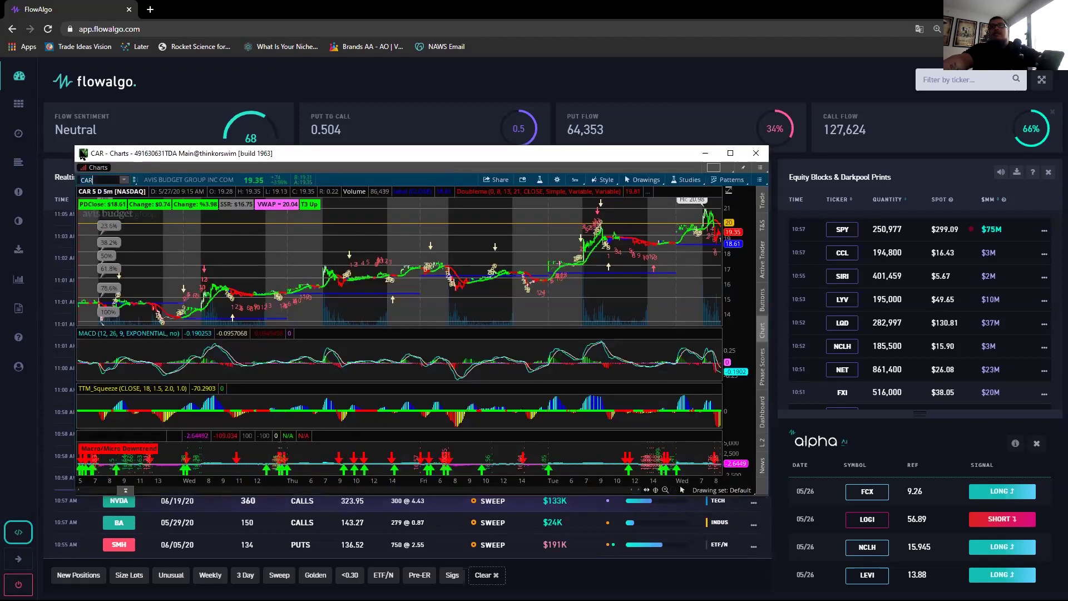
text(BA)
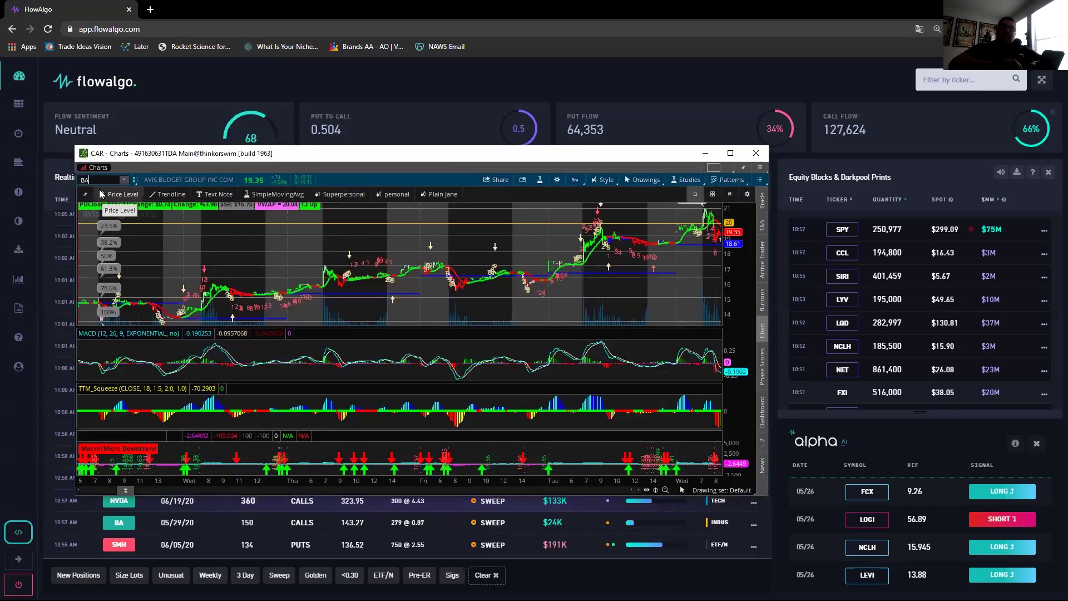
key(Return)
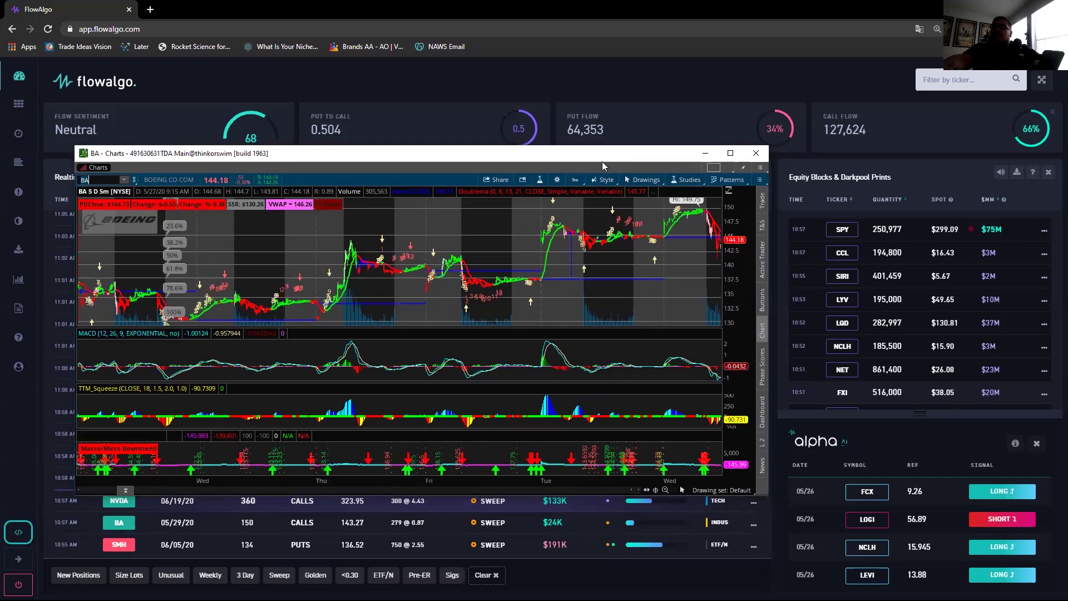
drag(601, 161, 621, 168)
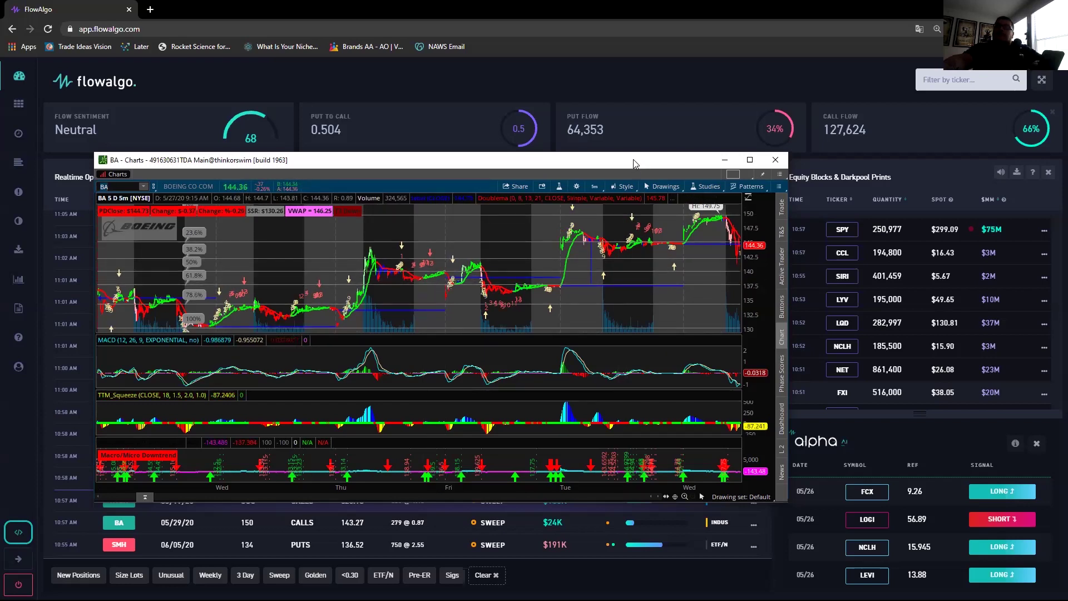
click(724, 159)
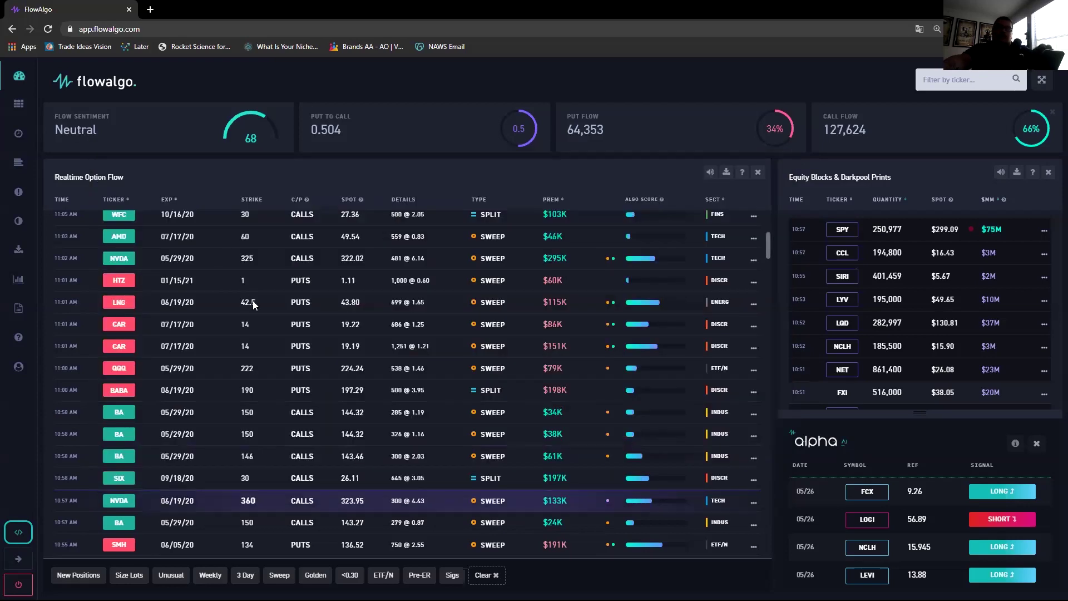
Open today's options Snapshot, expand the SCHW order under Bullish Flow and look down the ticker lists
click(18, 103)
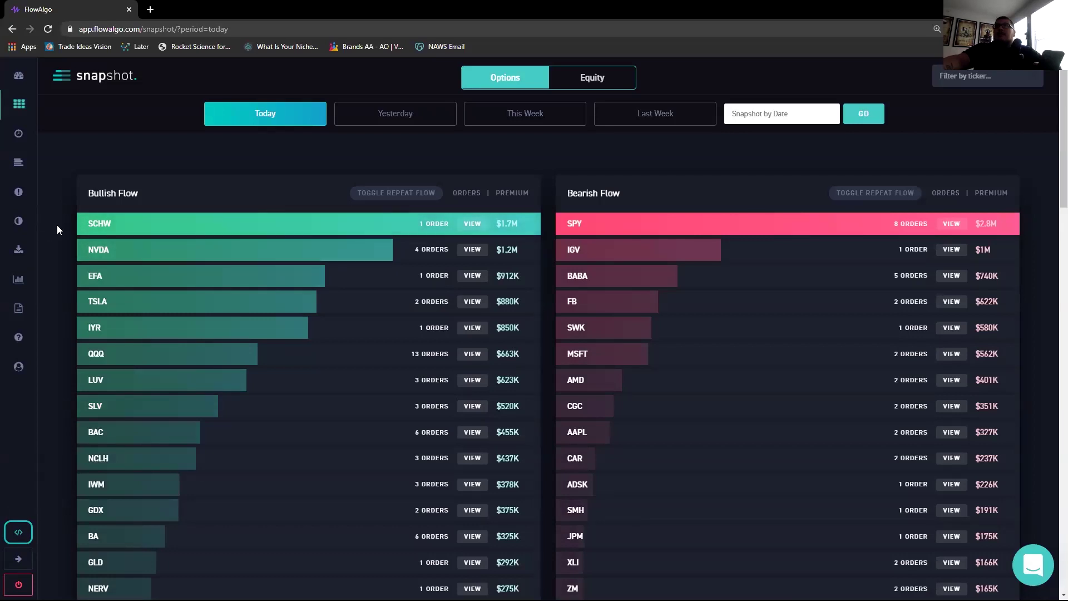
click(472, 224)
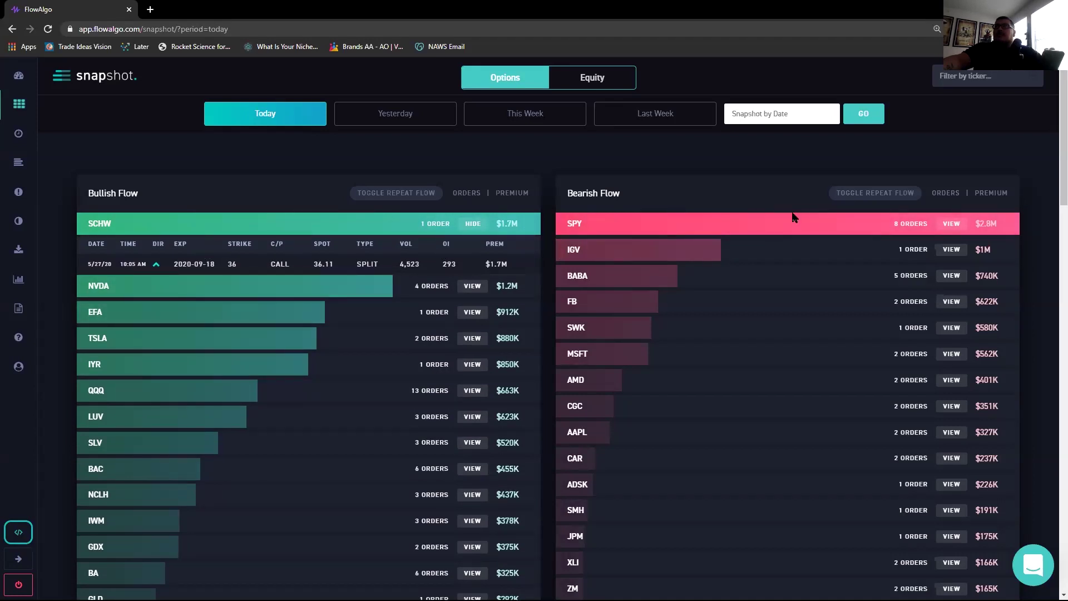
scroll(266, 456, down, 10)
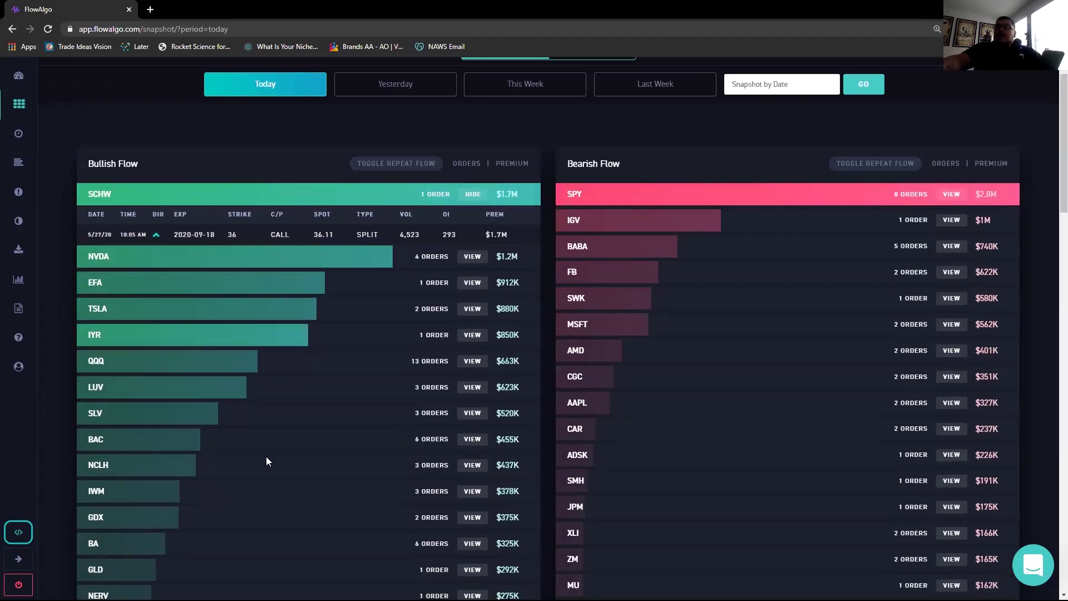
Expand the SPY orders under Bearish Flow and the NVDA orders under Bullish Flow in today's options Snapshot
scroll(393, 532, up, 10)
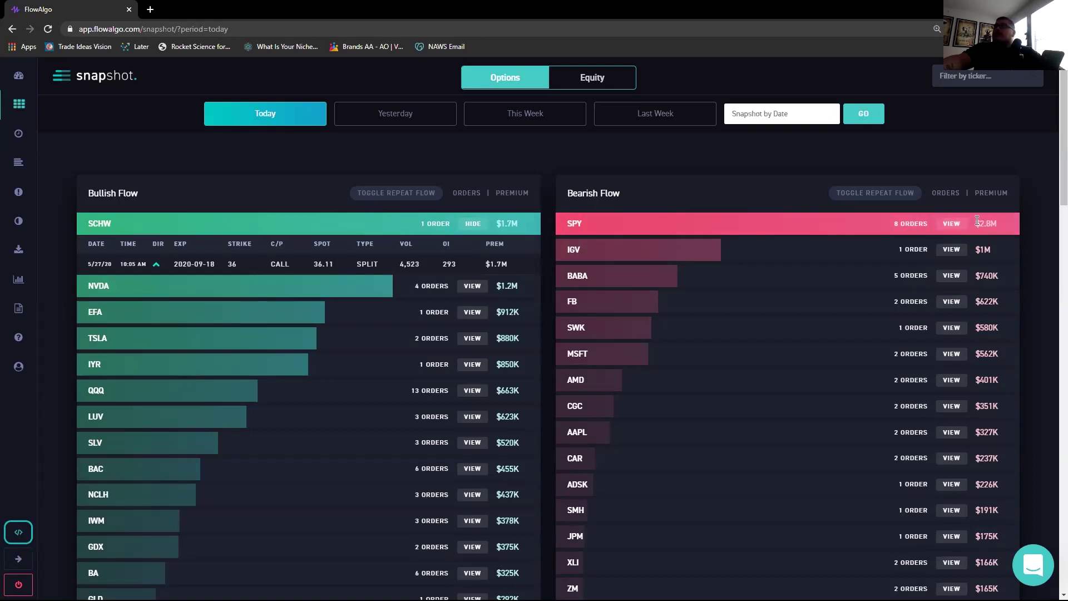
click(950, 224)
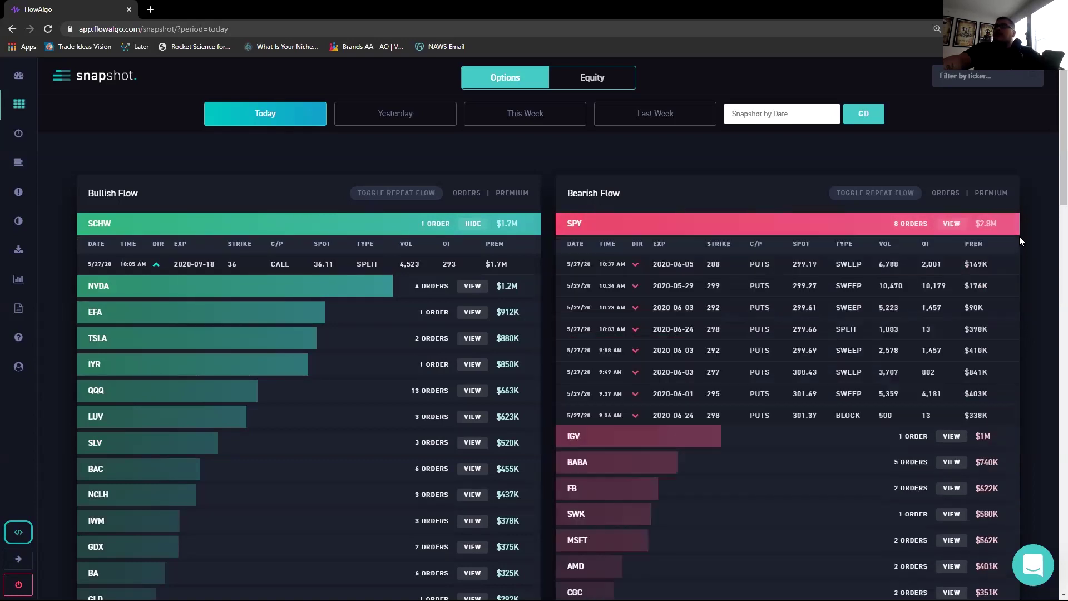
scroll(884, 354, down, 8)
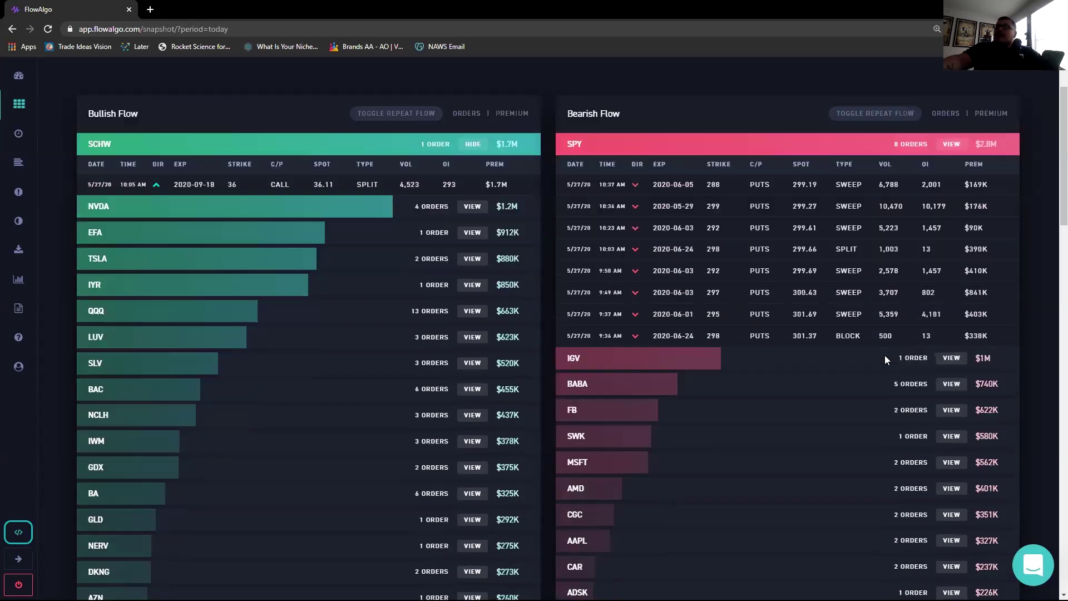
scroll(621, 393, up, 6)
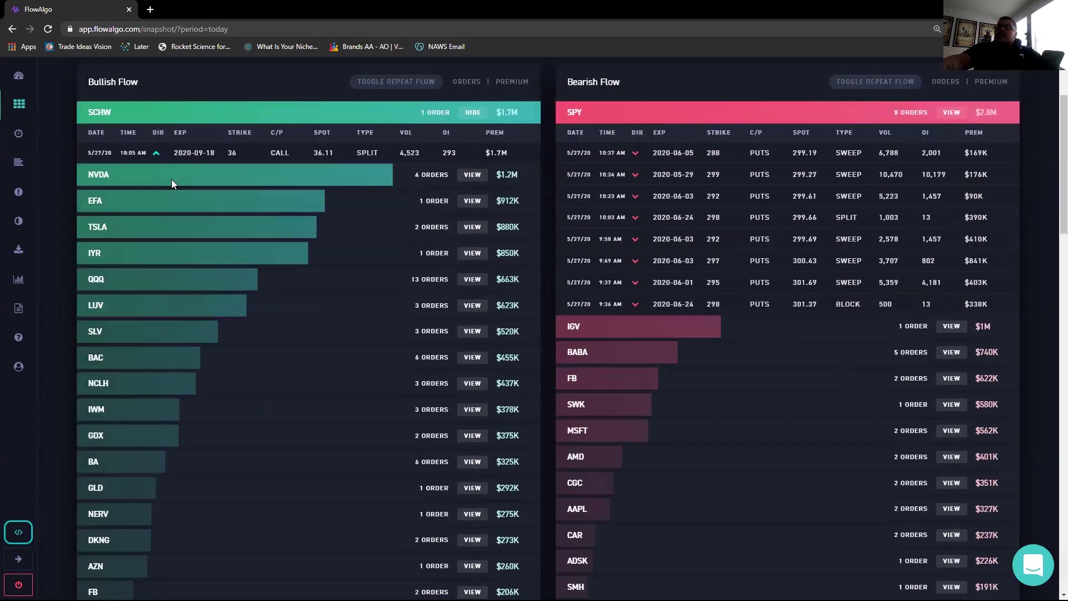
click(185, 175)
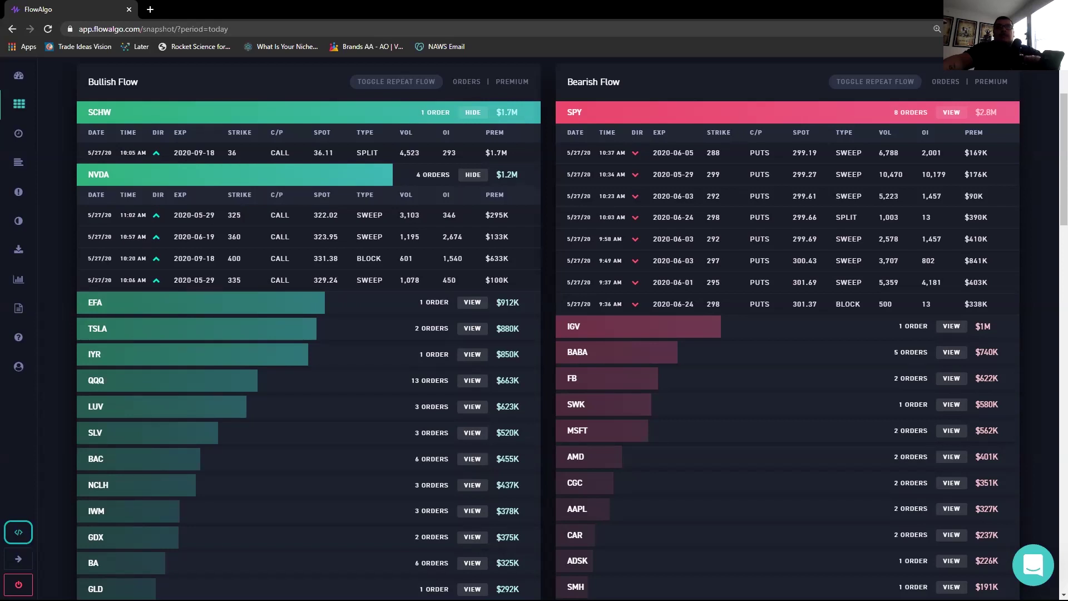
Switch to thinkorswim, check the NVDA chart against its orders and minimize the chart window
key(alt+Tab)
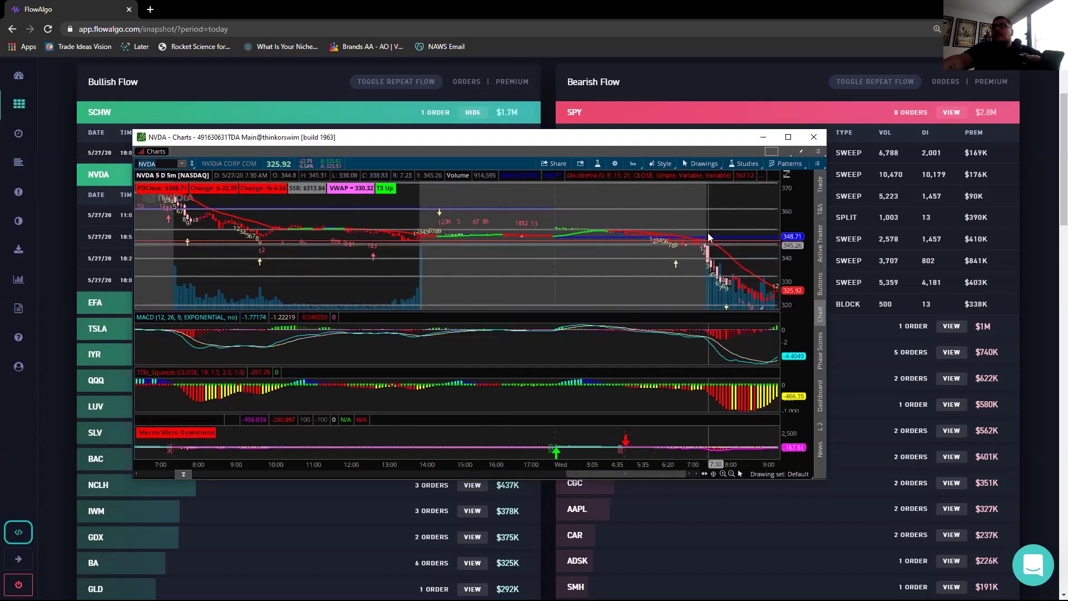
mouse_move(456, 183)
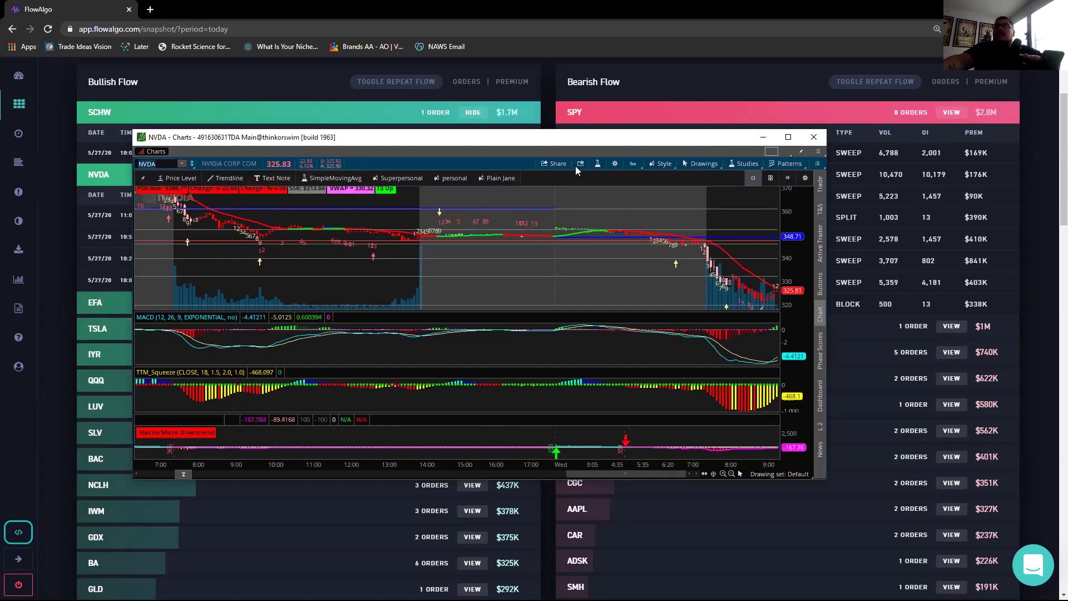
drag(699, 140, 690, 141)
click(754, 139)
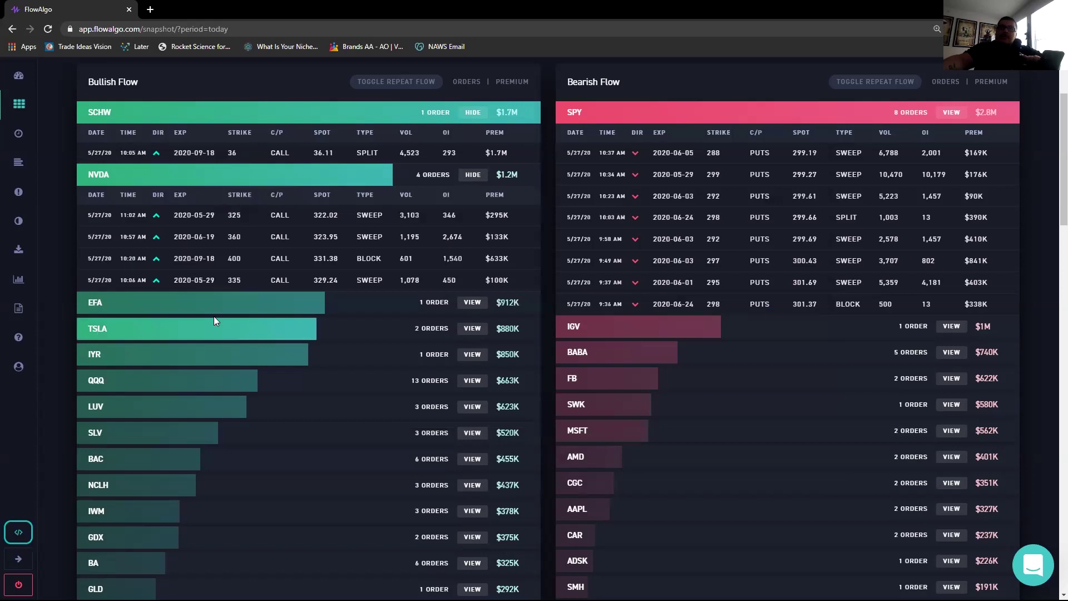
Look down the bullish and bearish ticker lists and switch the options Snapshot to This Week
scroll(627, 376, down, 4)
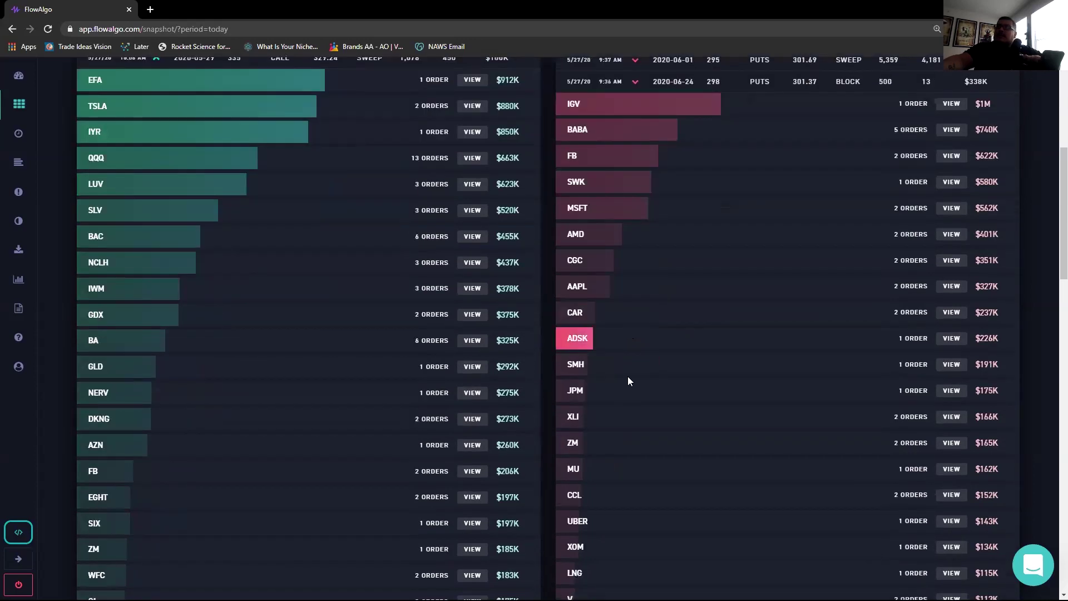
scroll(628, 380, down, 9)
scroll(699, 429, up, 12)
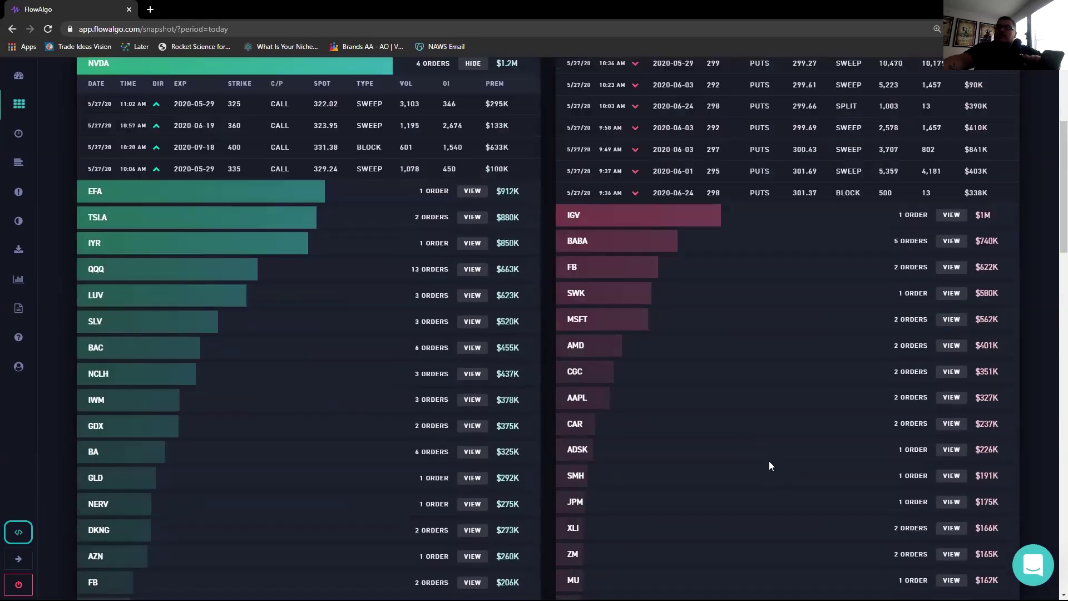
scroll(769, 461, up, 4)
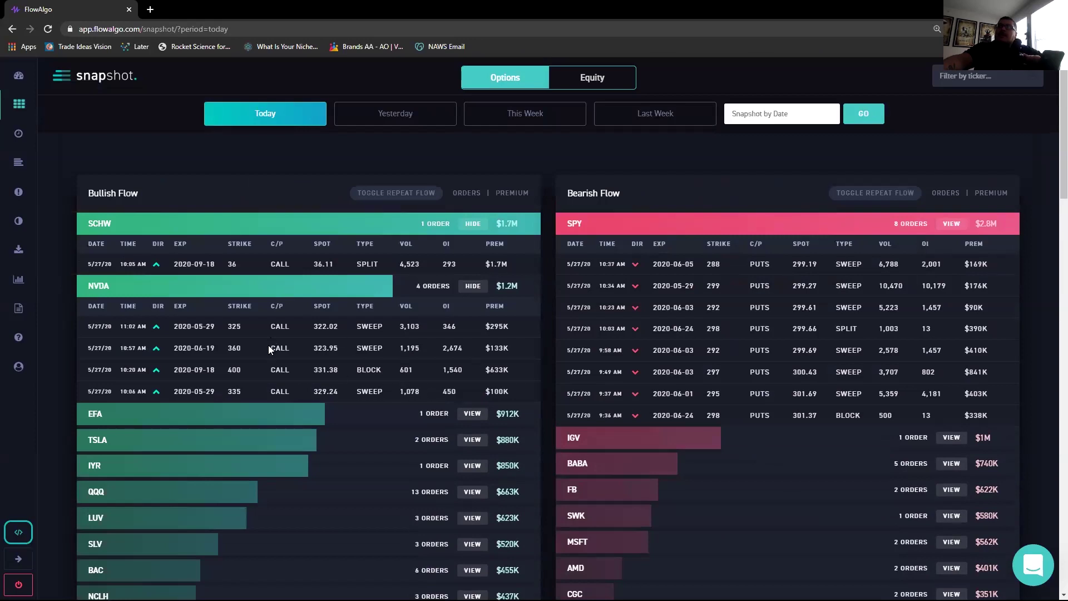
click(535, 112)
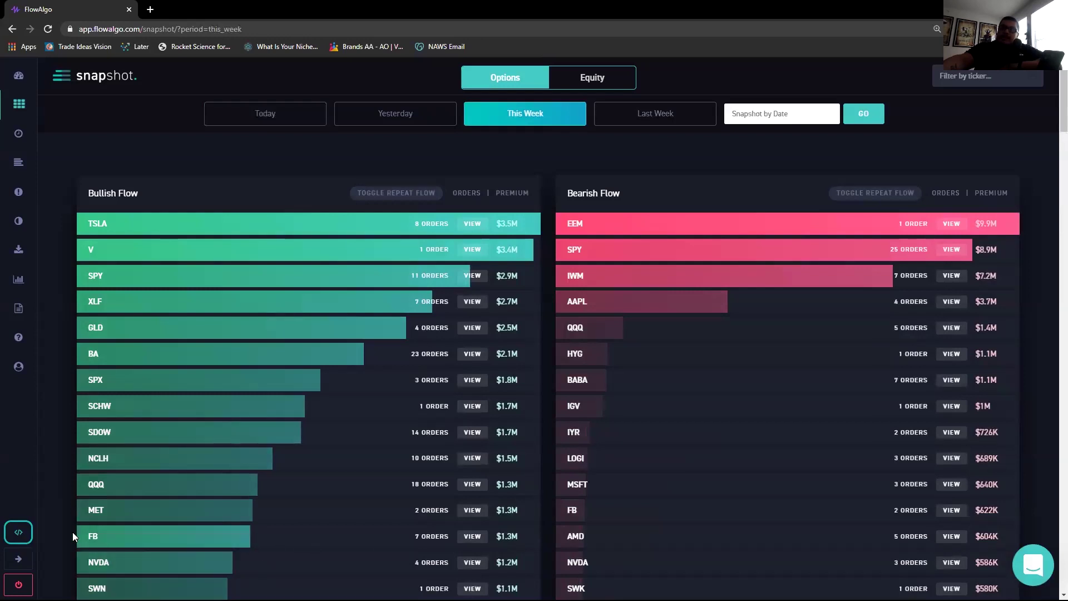
Open Historical Flow and search it for the symbol AMD
click(17, 138)
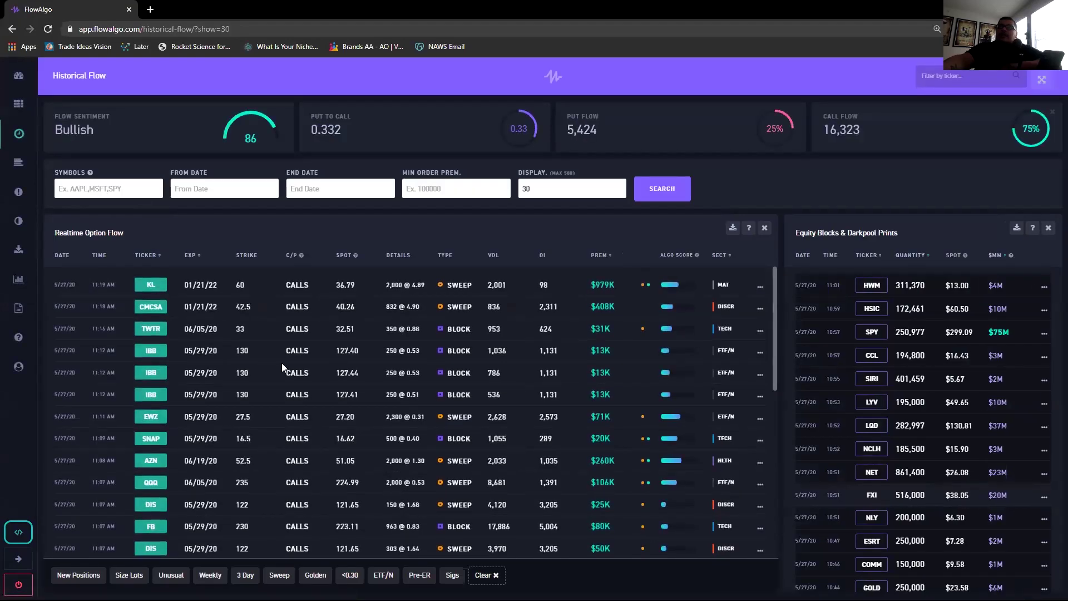
click(105, 192)
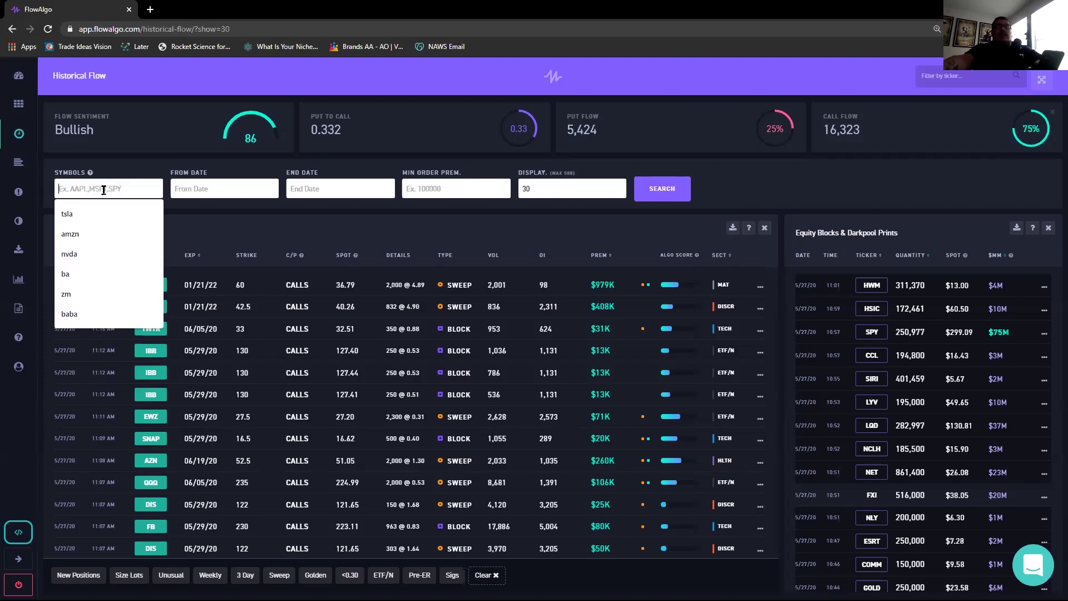
text(amd)
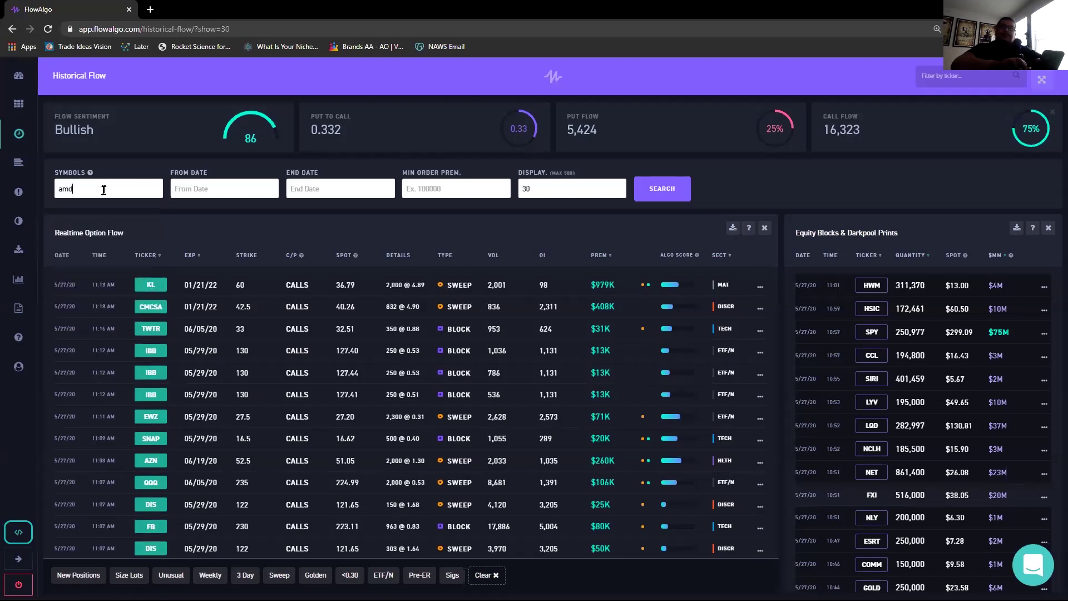
key(Return)
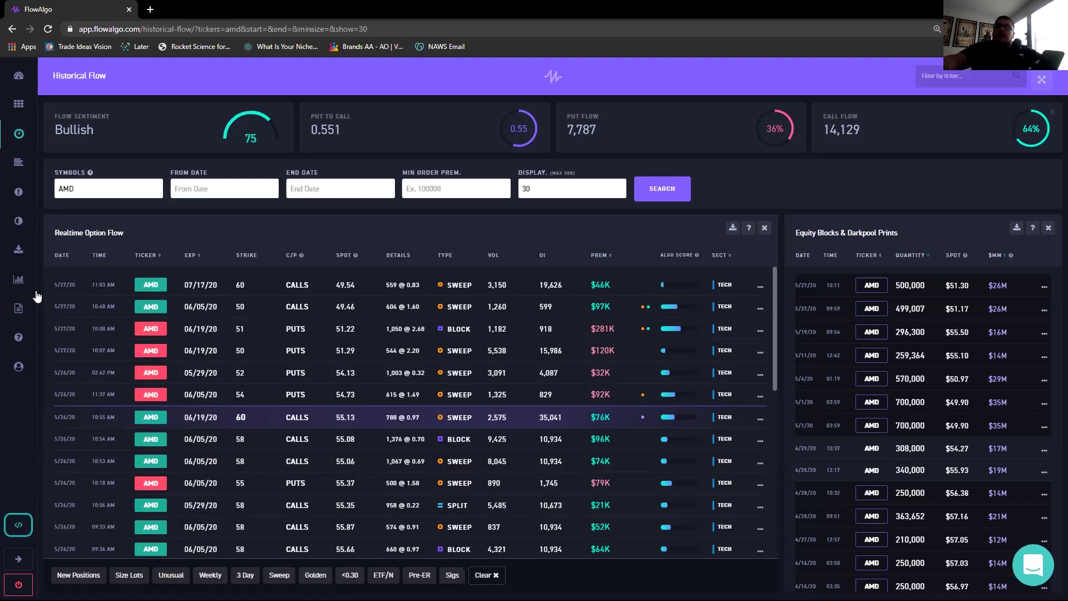
Examine the AMD option orders from the newest to the oldest, comparing expirations, strikes and calls versus puts
scroll(234, 344, down, 6)
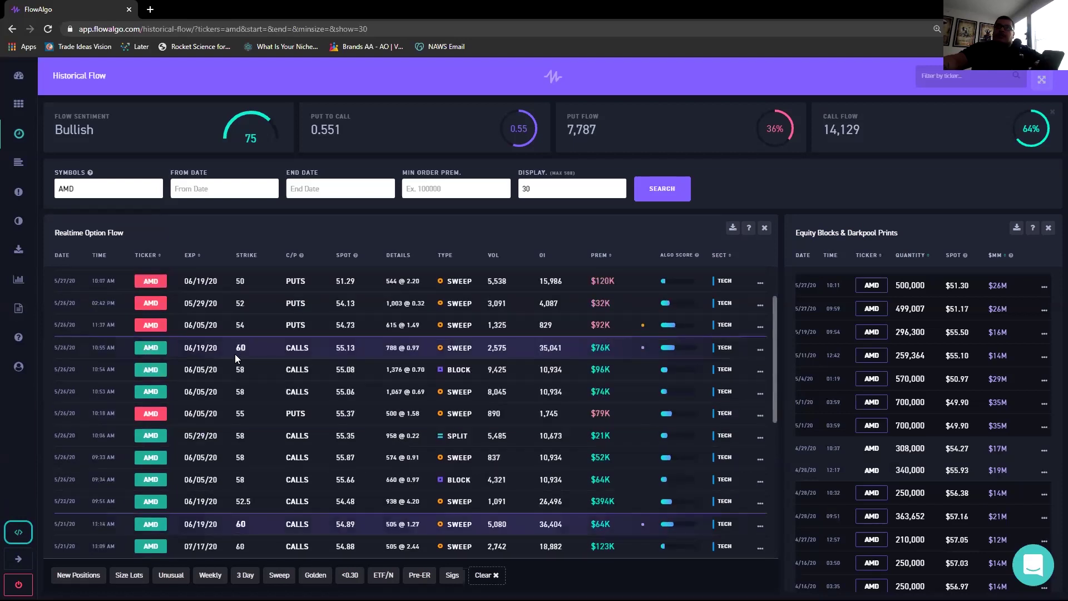
scroll(223, 400, up, 6)
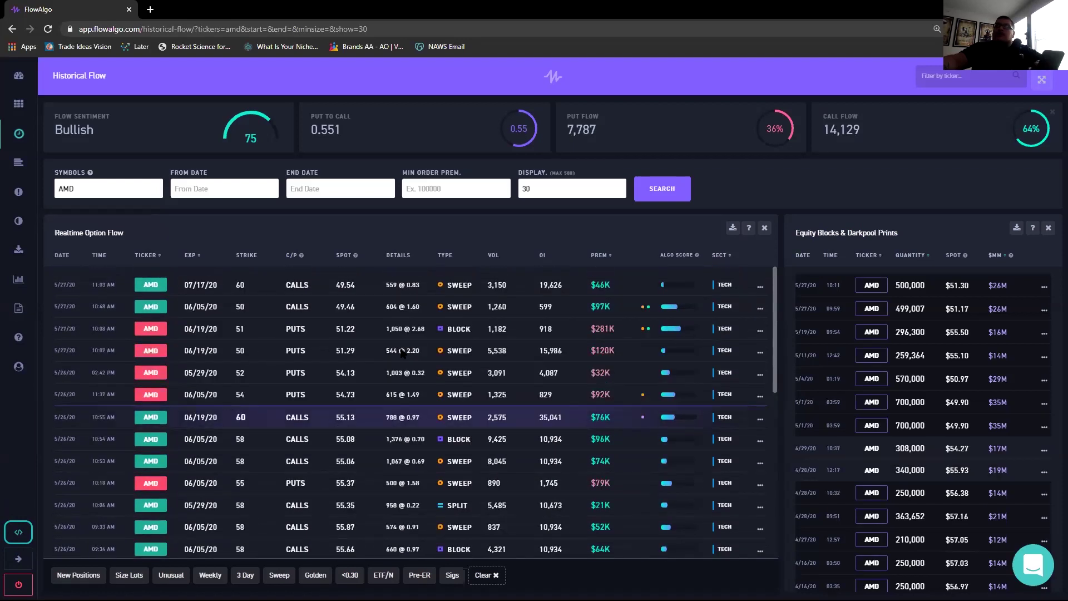
mouse_move(216, 315)
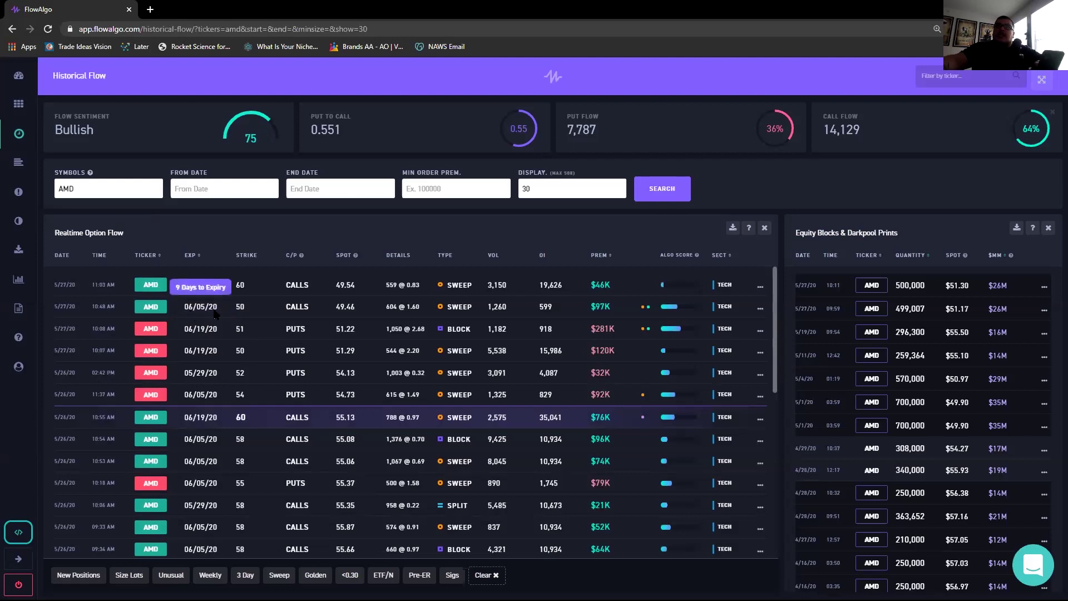
scroll(89, 473, down, 5)
scroll(104, 460, down, 2)
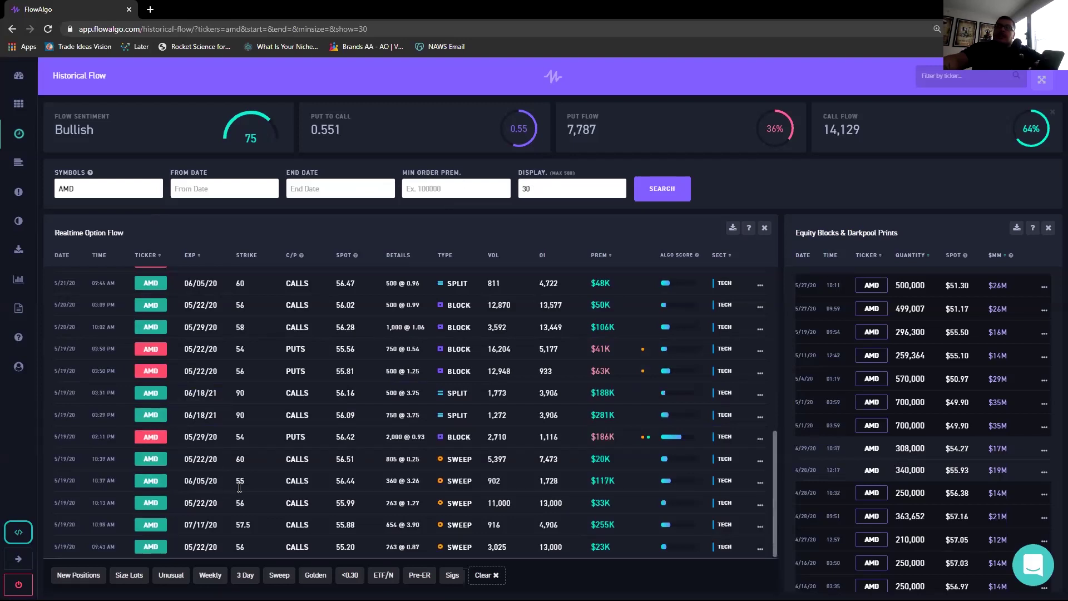
scroll(253, 485, up, 7)
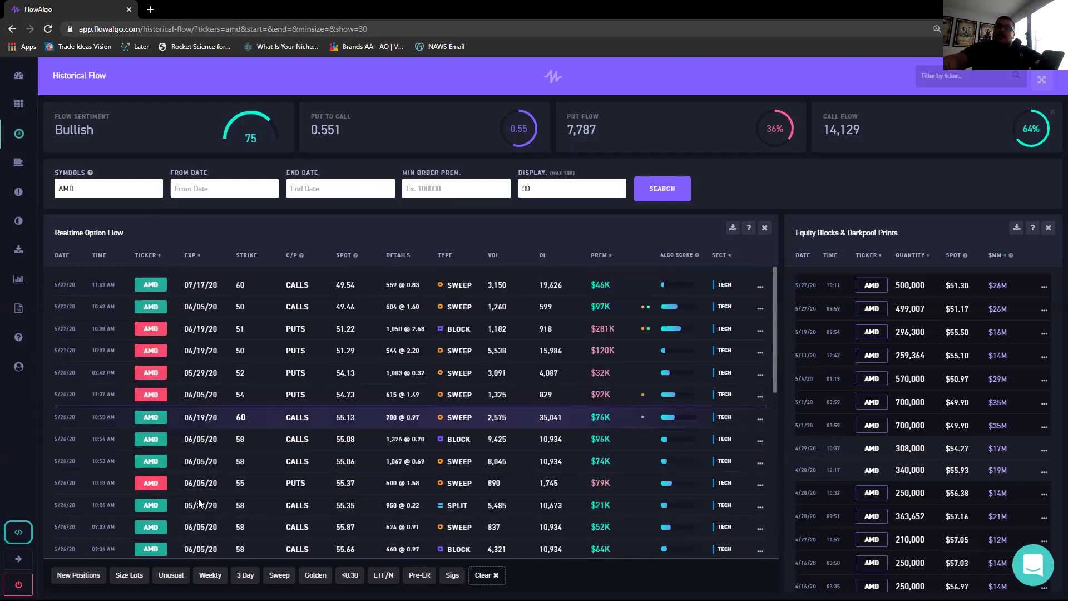
Search Historical Flow for AMZN instead of AMD and look through its option orders
click(117, 193)
key(BackSpace)
key(BackSpace)
key(BackSpace)
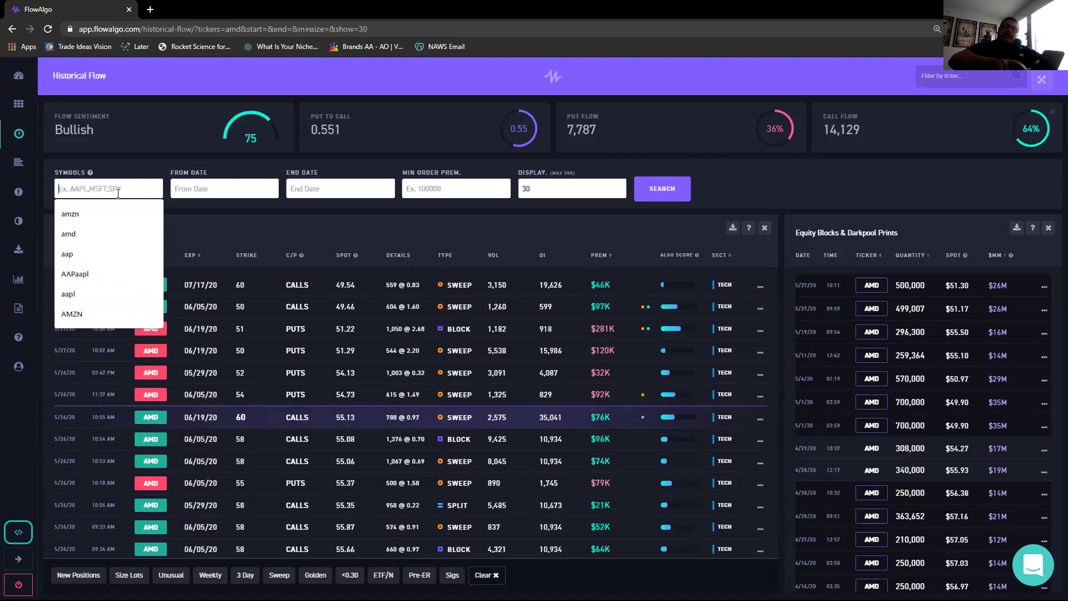
text(amzn)
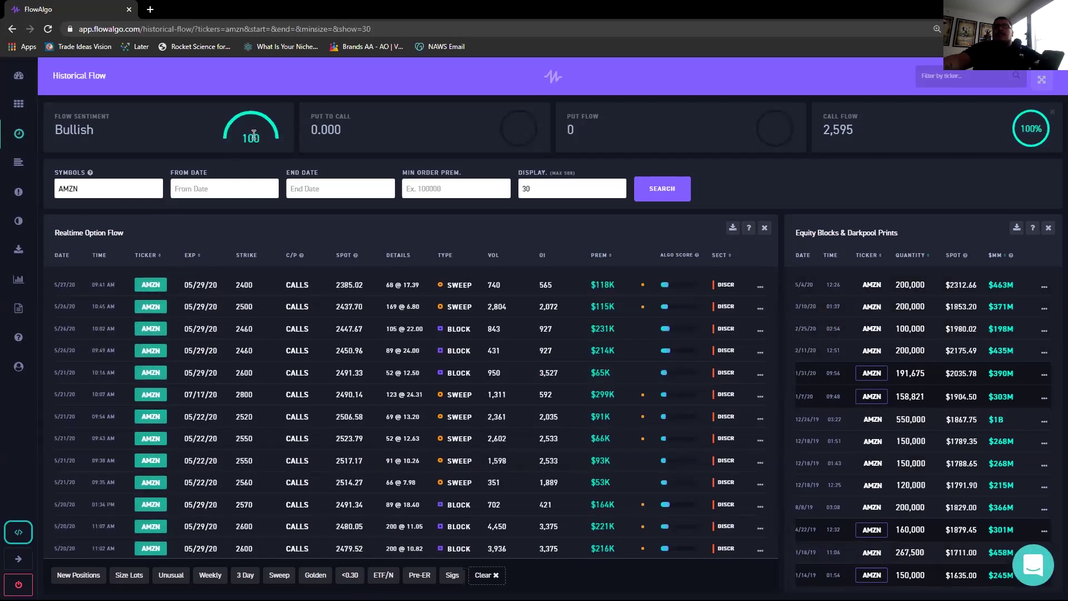
scroll(249, 367, down, 7)
scroll(278, 384, up, 7)
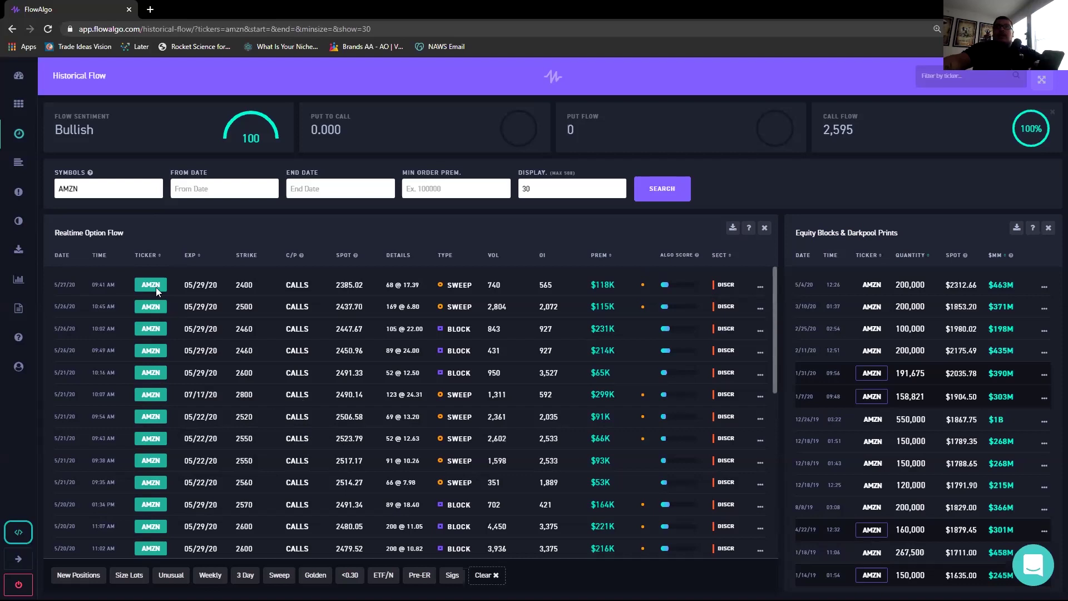
Open the Levels page and look through all SPY price levels with their volume, money flow and strength
click(18, 162)
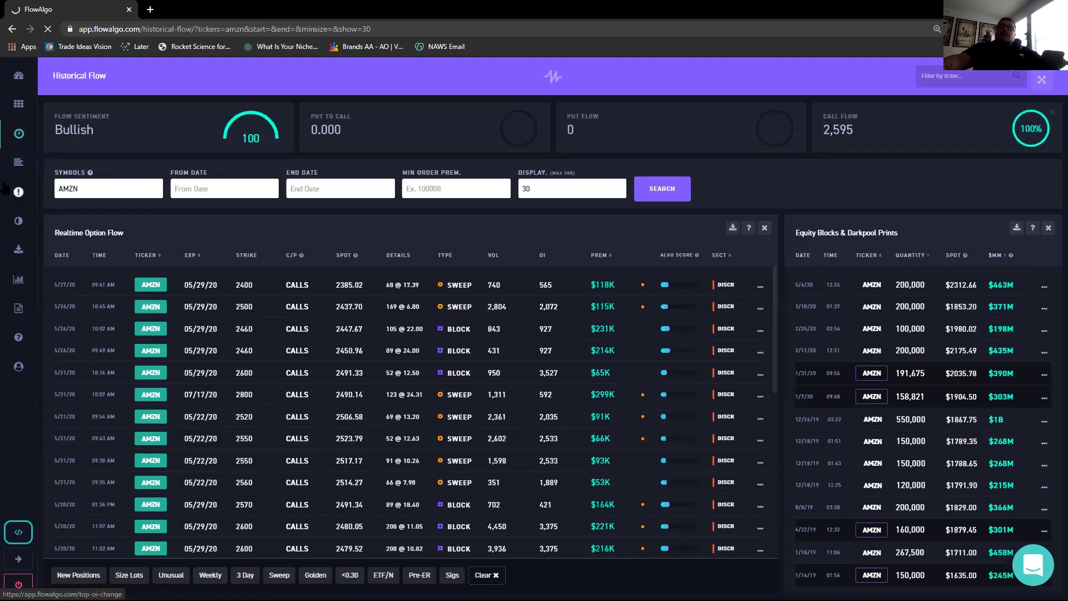
click(17, 164)
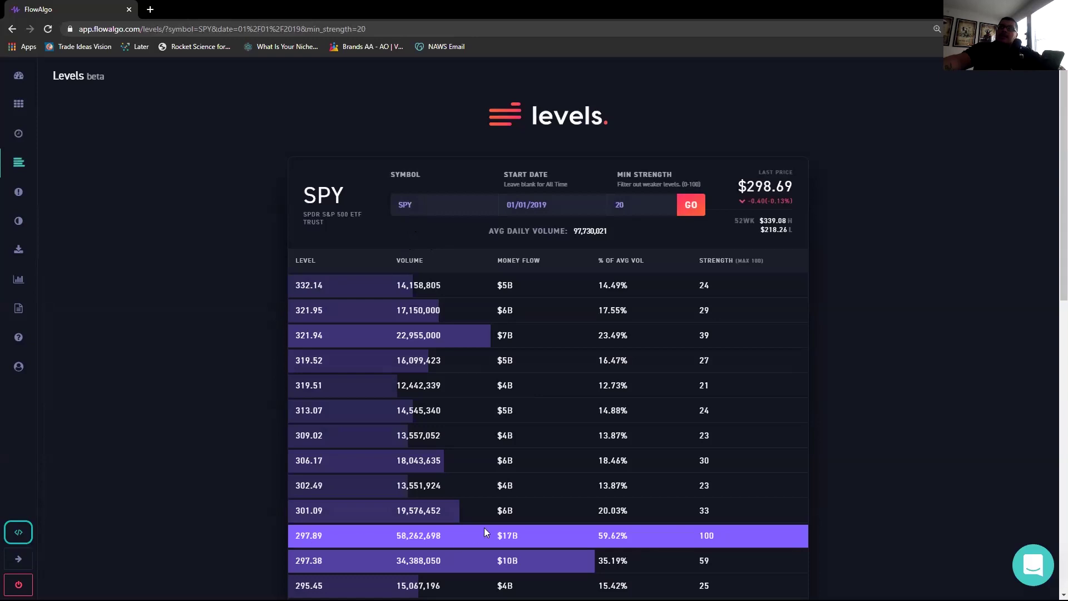
scroll(483, 528, down, 1)
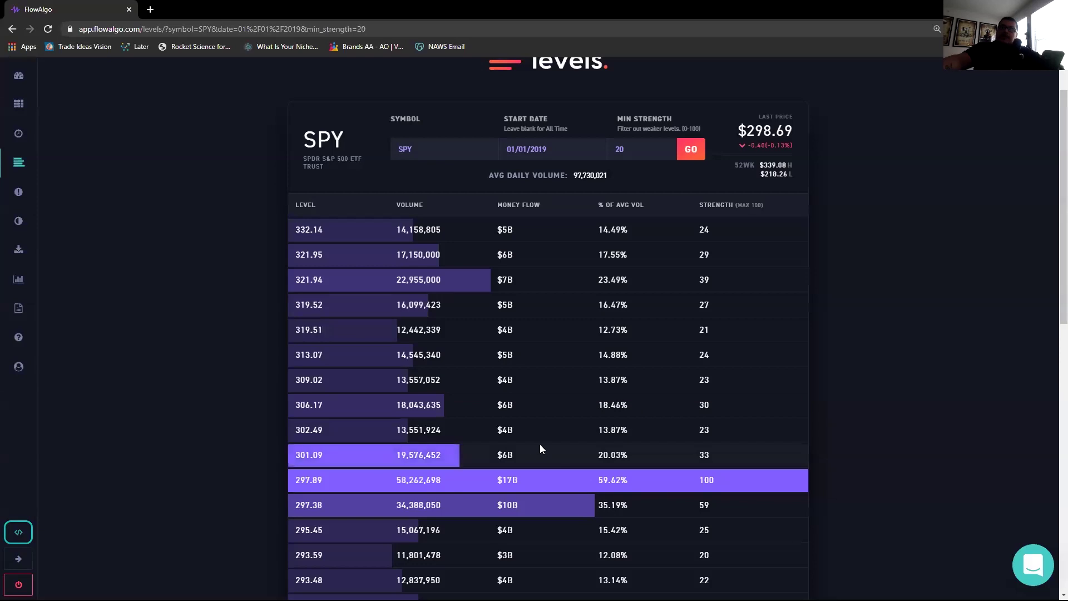
scroll(534, 451, down, 5)
scroll(500, 461, up, 6)
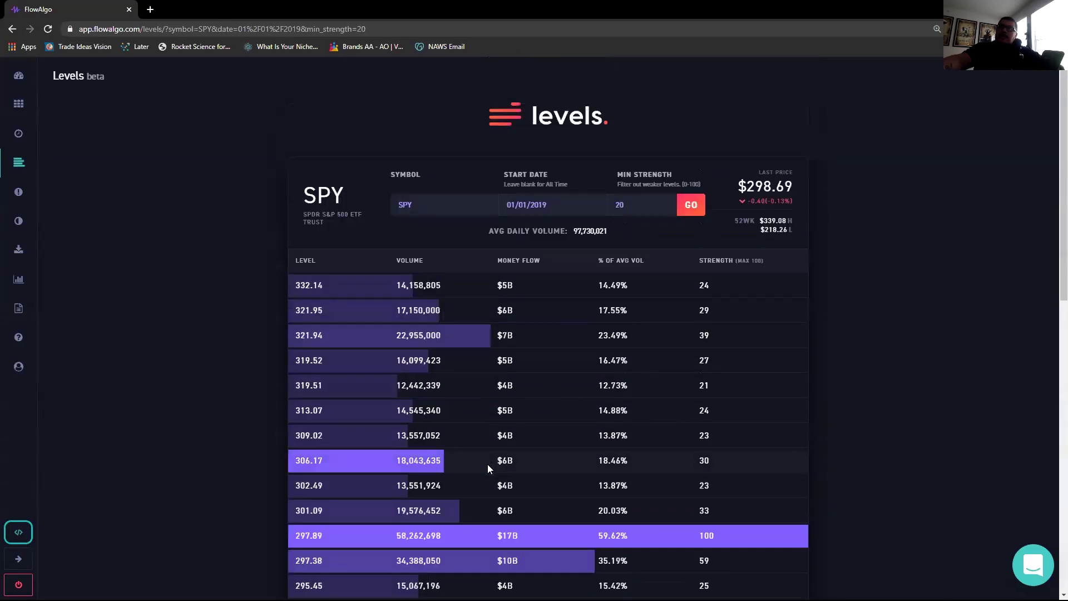
scroll(487, 466, down, 12)
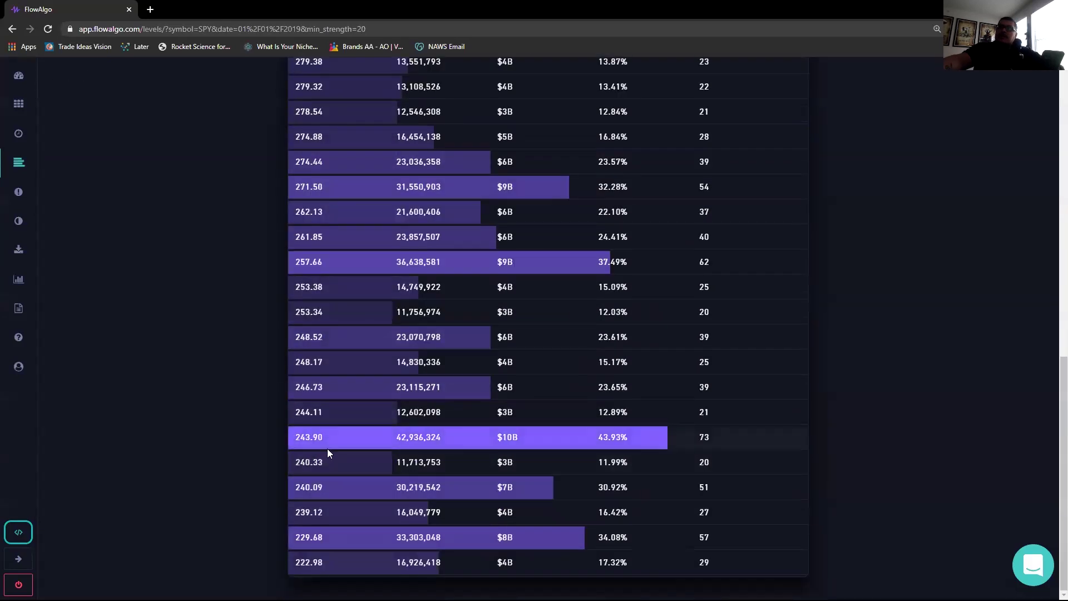
scroll(363, 452, up, 12)
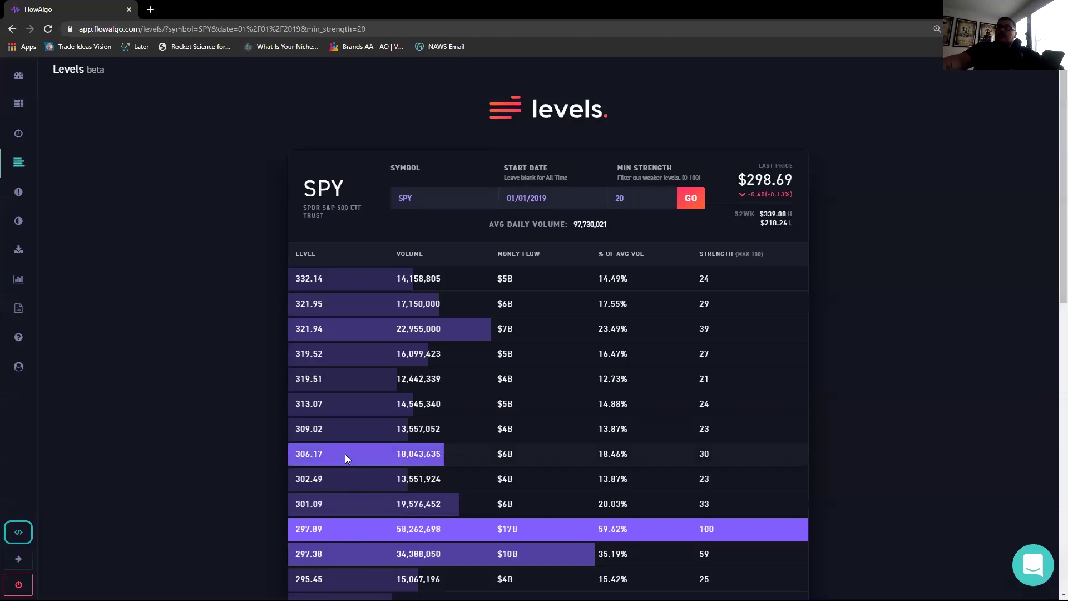
Show the price levels for AMZN, keeping the 01/01/2019 start date and minimum strength of 20
click(419, 201)
key(BackSpace)
key(BackSpace)
key(BackSpace)
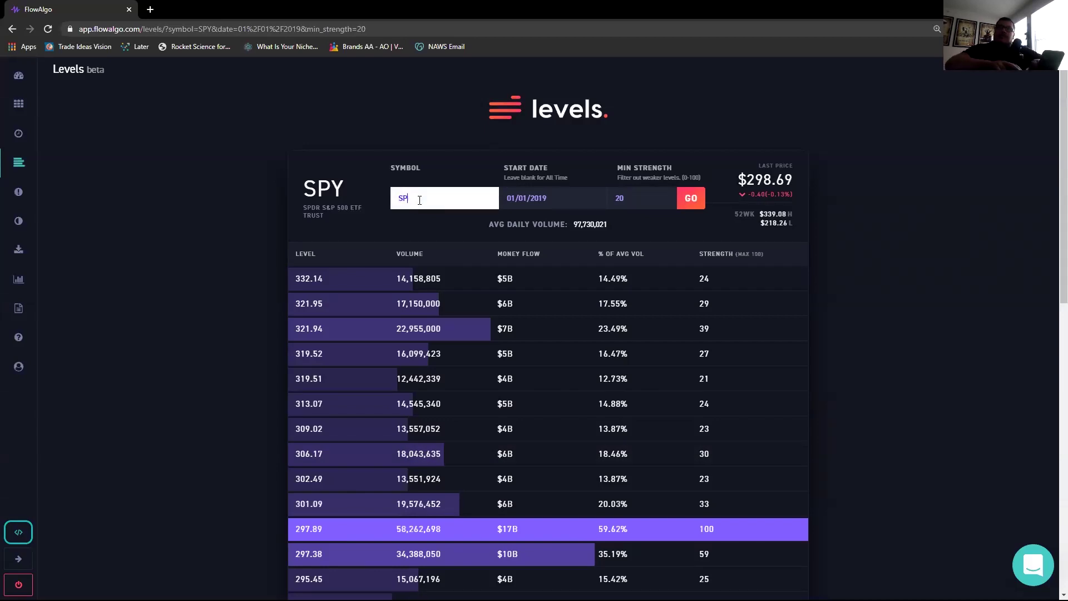
text(AMZN)
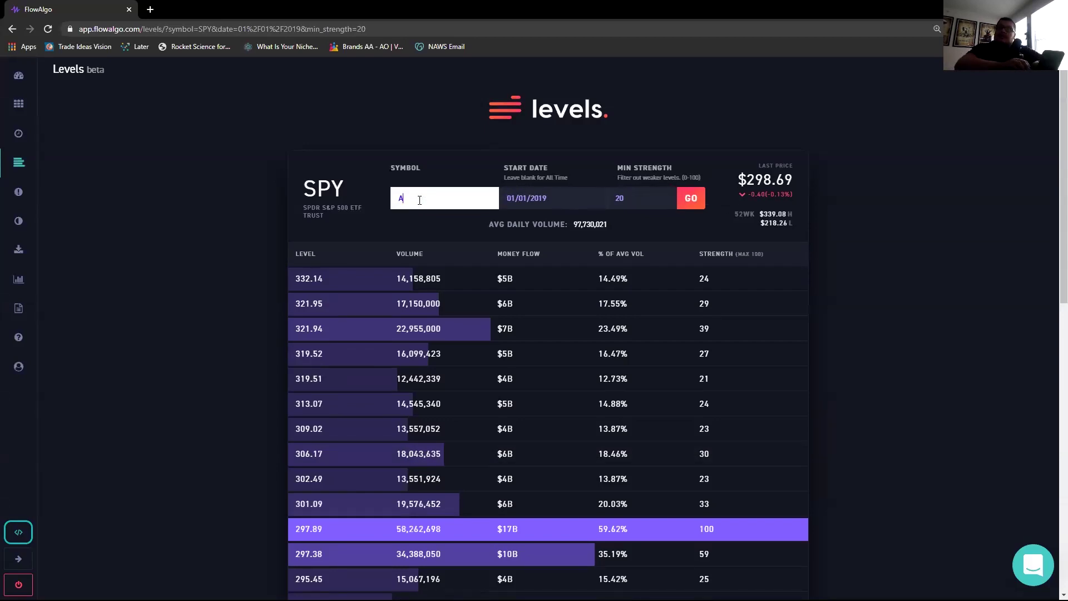
key(Return)
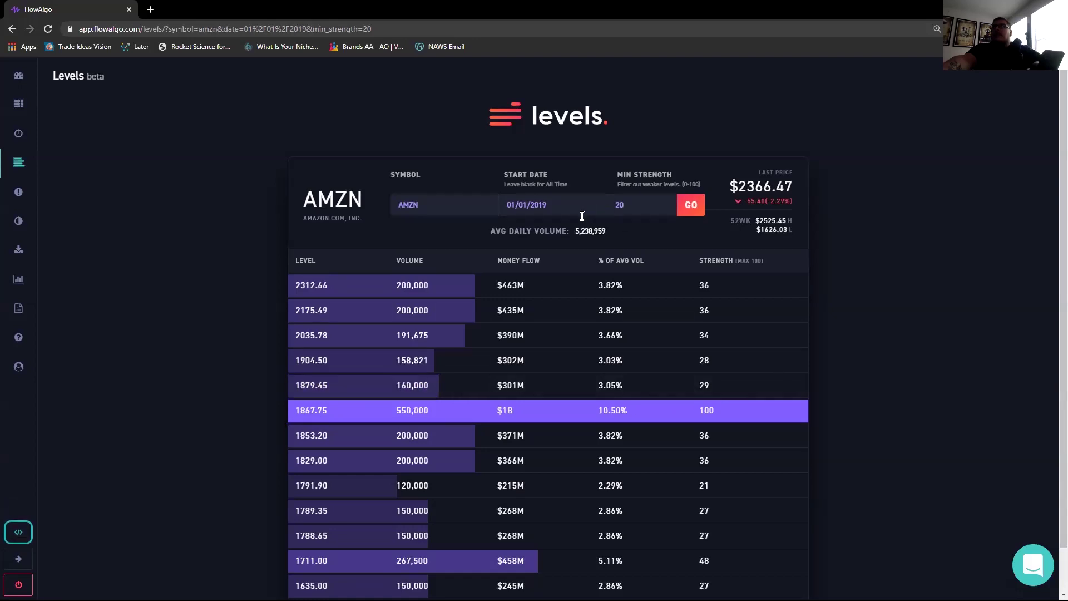
Replace AMZN with NVDA as the Levels symbol and load its price levels
double_click(433, 205)
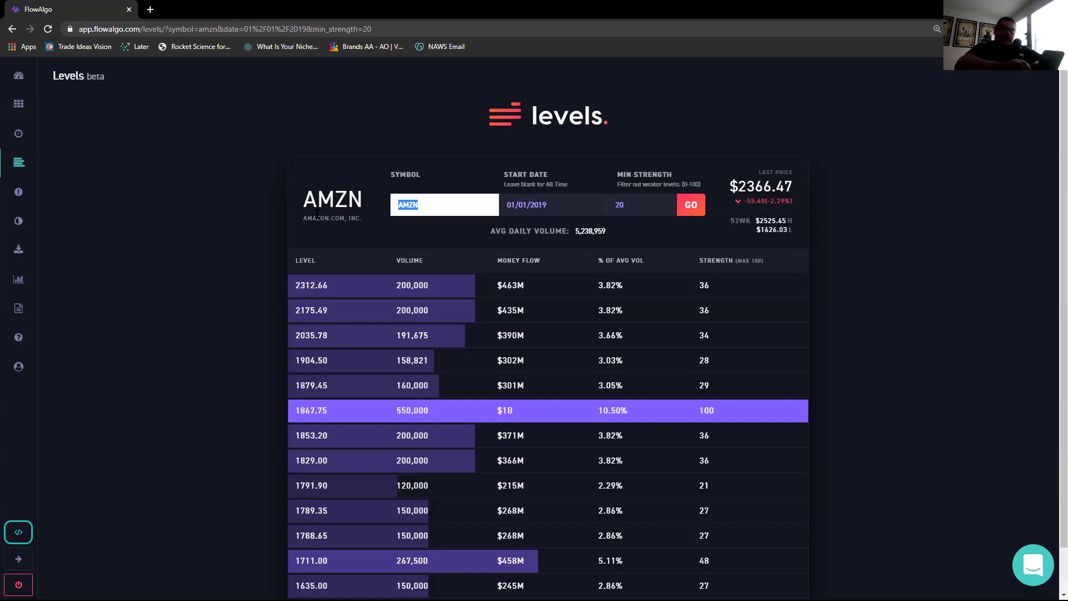
text(NVDA)
key(Return)
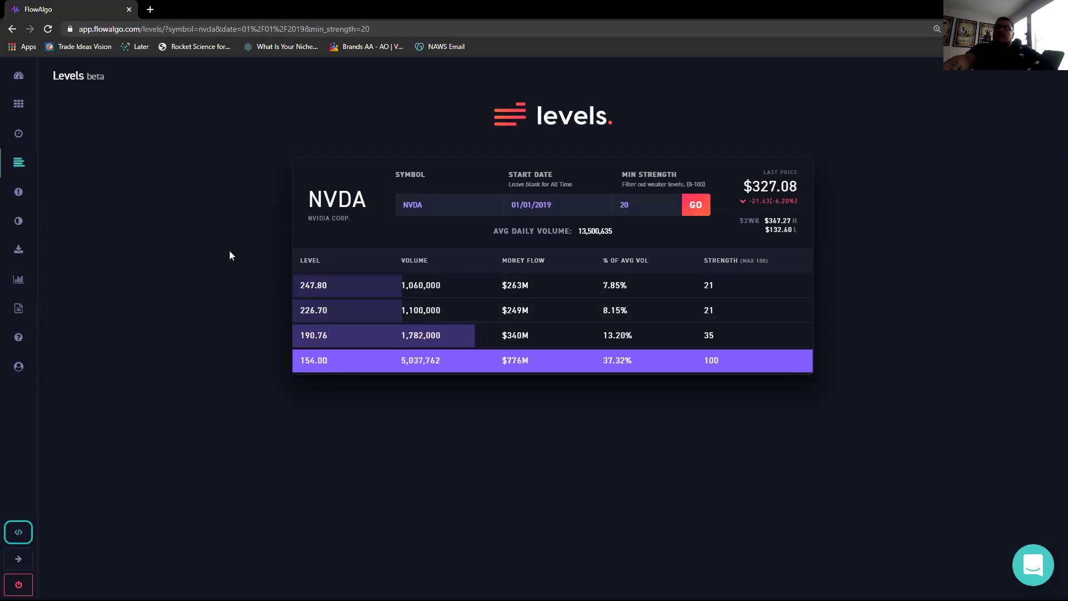
Open the Unusual Volume Recap and look through the Top Open Interest Change list
click(19, 195)
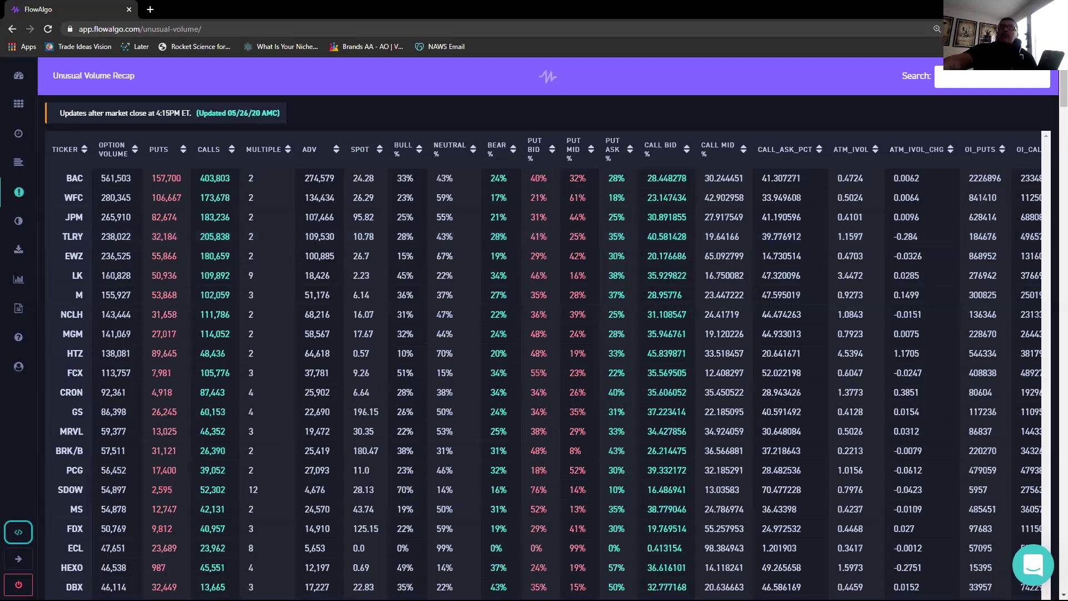
click(18, 221)
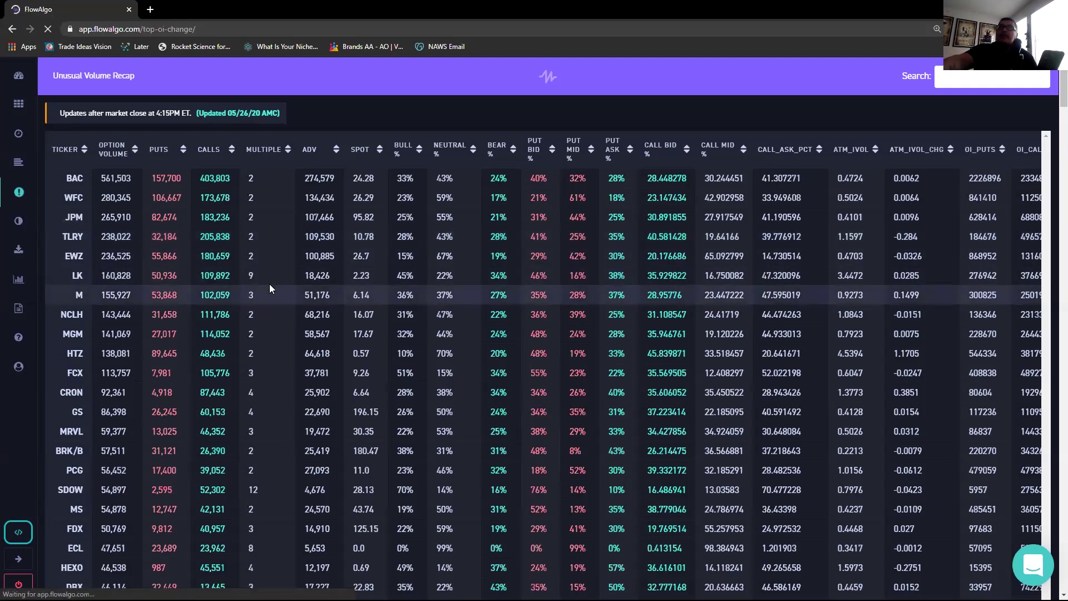
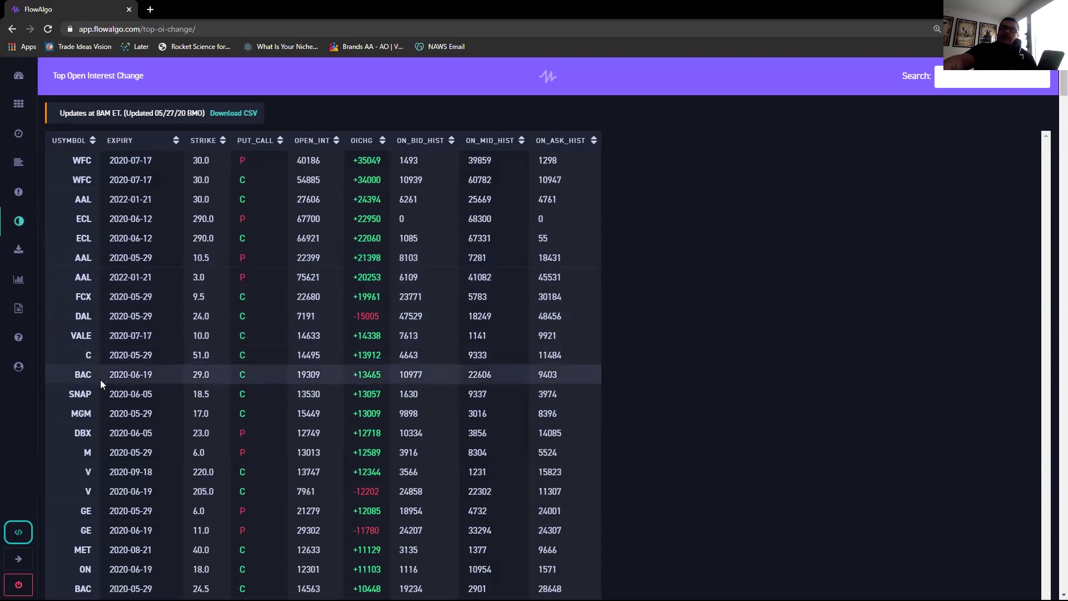
scroll(132, 402, down, 3)
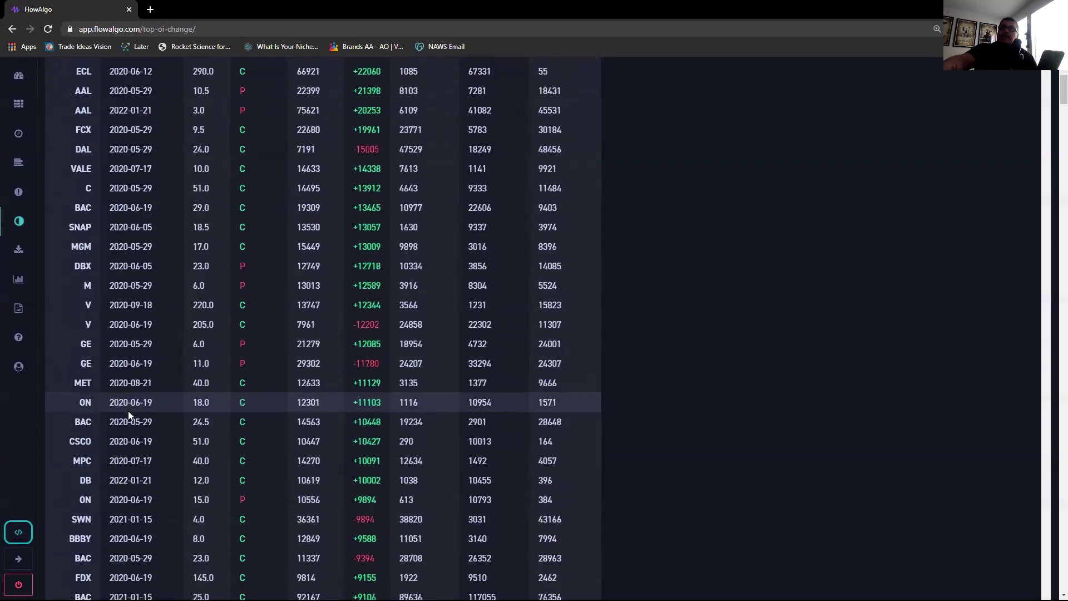
scroll(129, 419, down, 1)
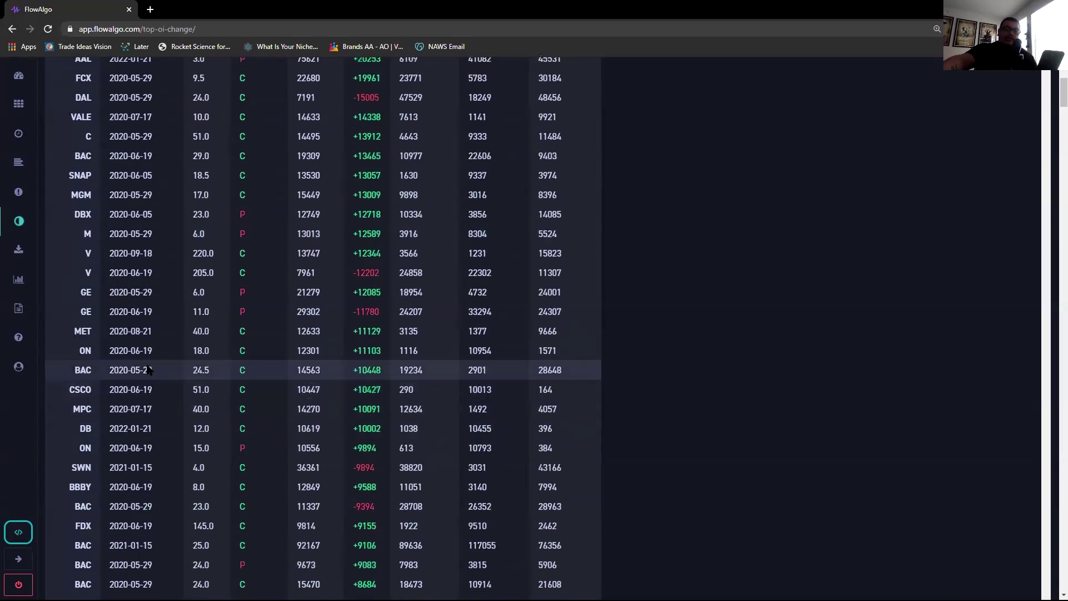
scroll(148, 370, up, 4)
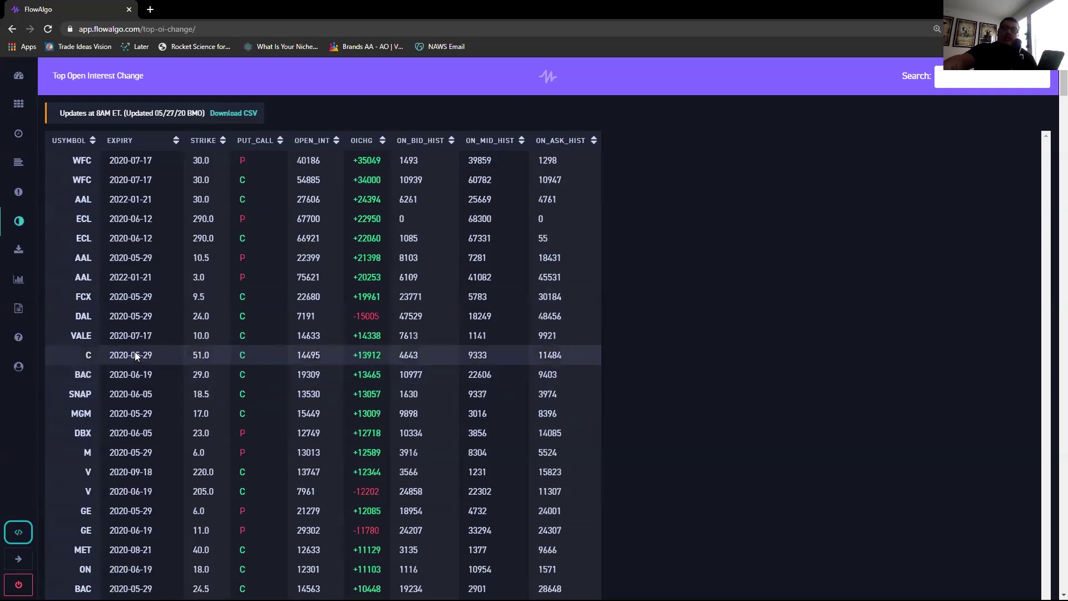
Open the Options Exporter and look through the 05/27/20 option orders available for export
click(19, 251)
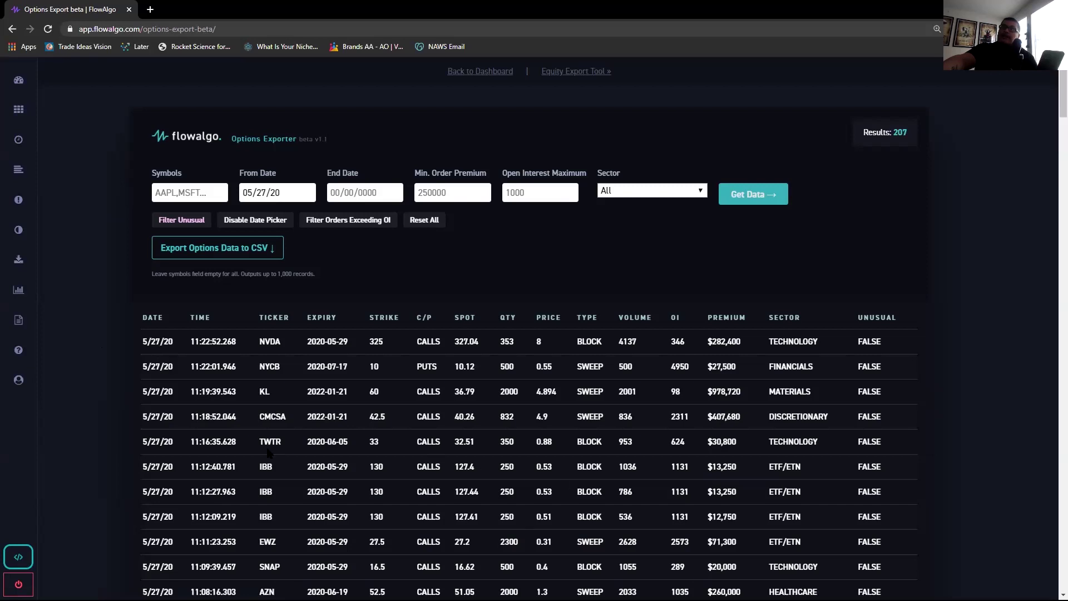
scroll(484, 521, down, 3)
scroll(465, 473, up, 4)
Open the Charts page and switch the daily chart from AAPL to NVDA
click(19, 290)
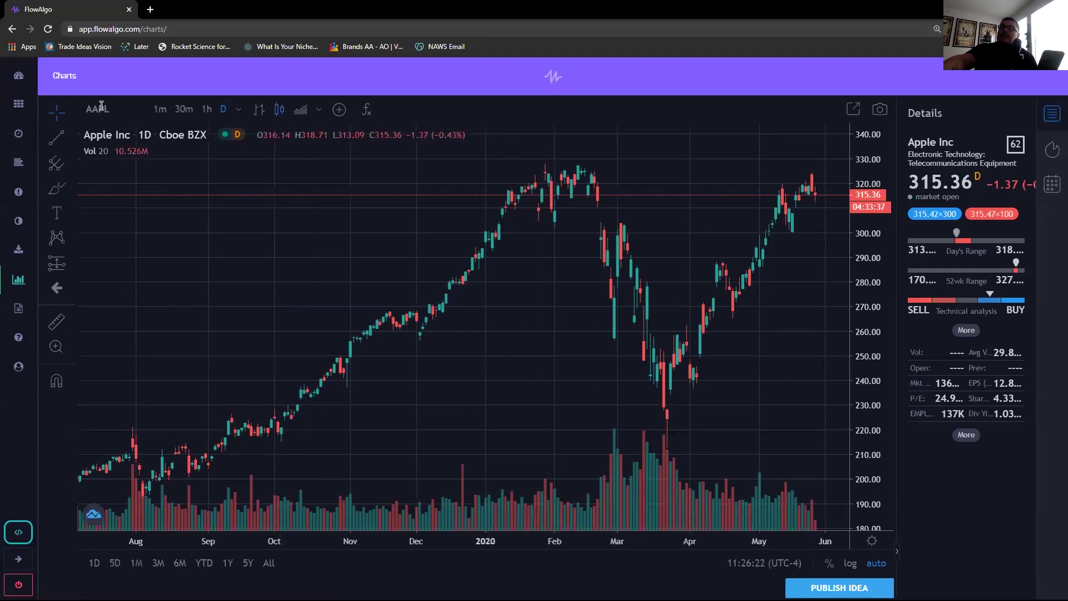
key(ctrl+f)
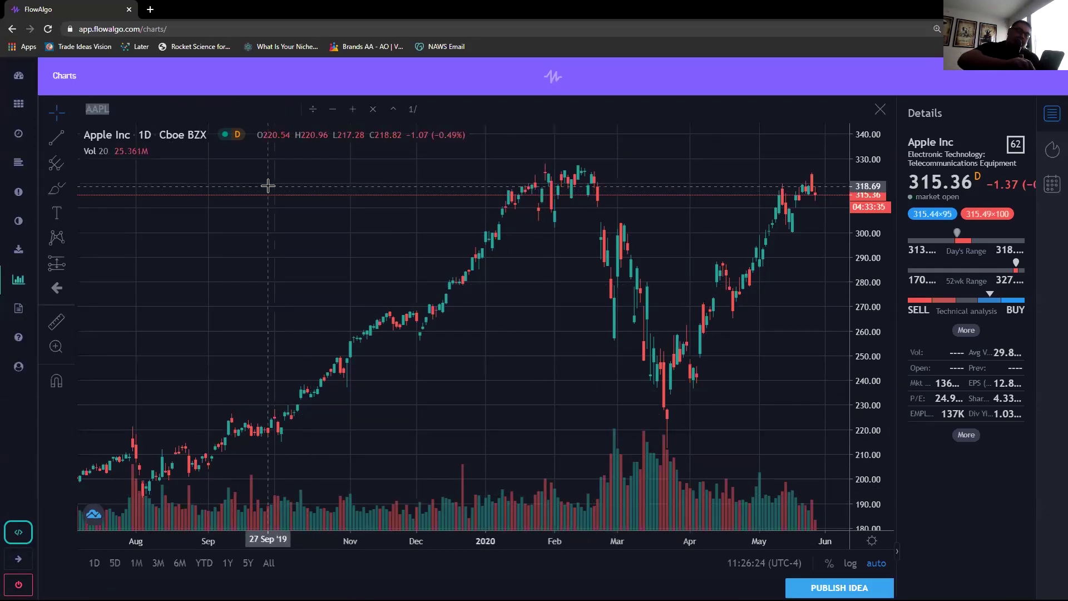
text(NVDA)
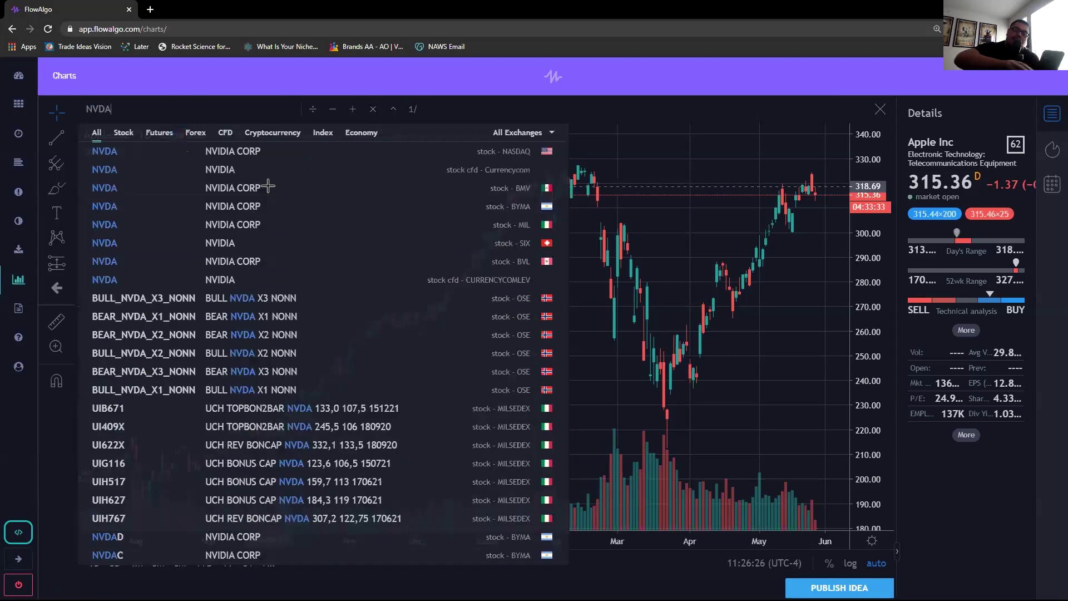
key(Return)
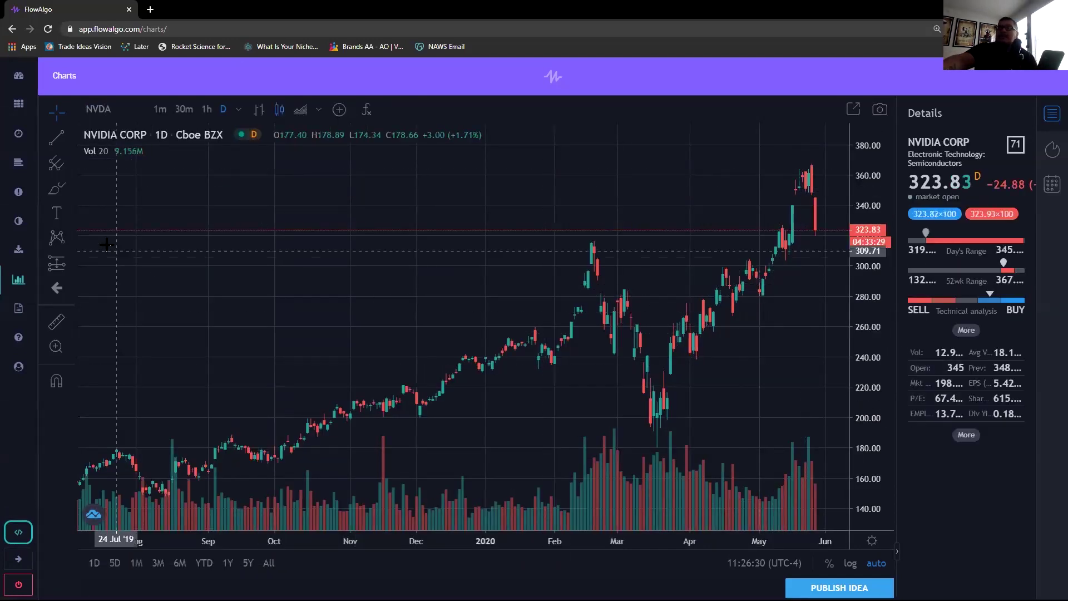
Place a long position on the NVDA chart and move it over the April–May 2020 candles, with the entry at about 299.6
click(53, 270)
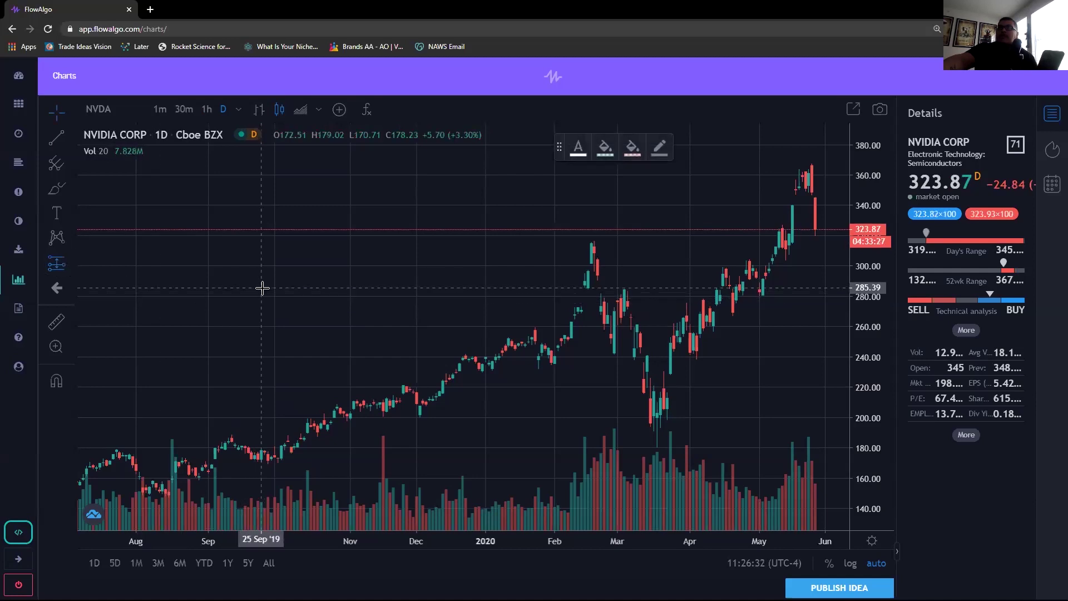
click(262, 286)
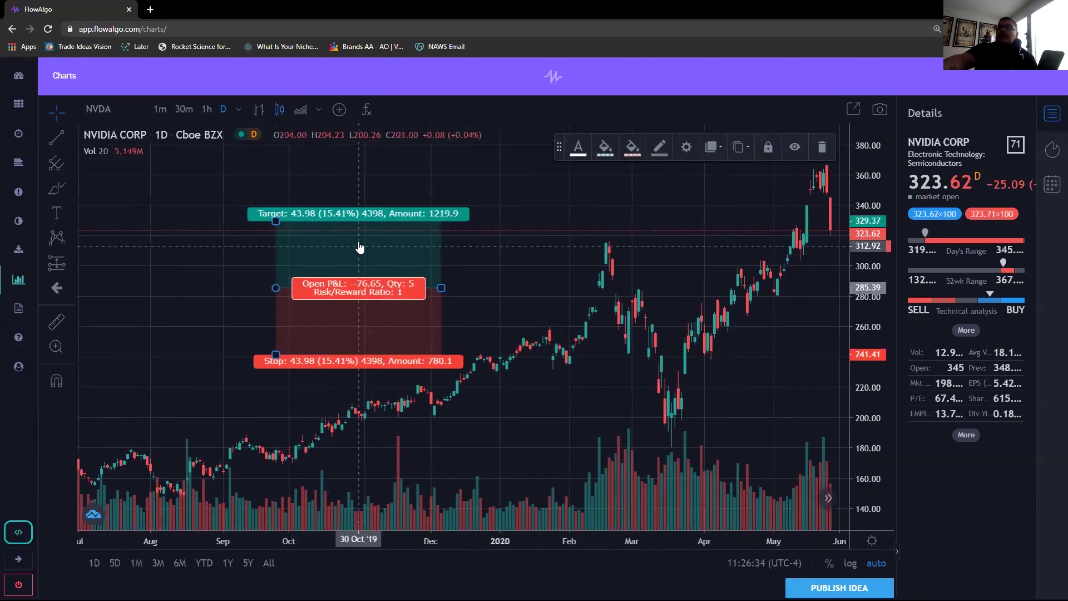
drag(361, 218, 771, 162)
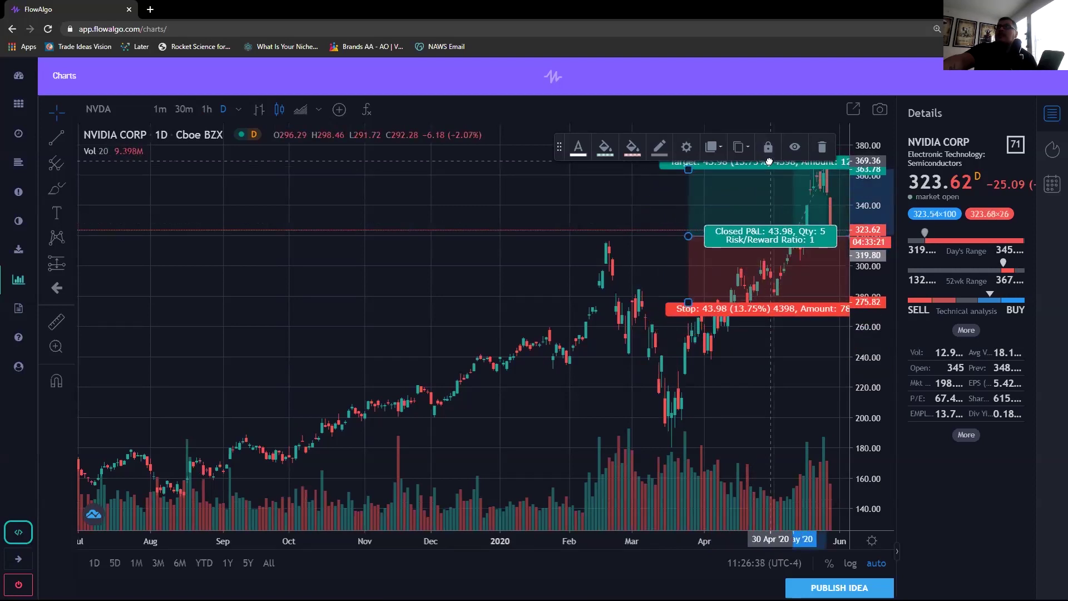
drag(713, 371, 639, 393)
drag(711, 232, 721, 267)
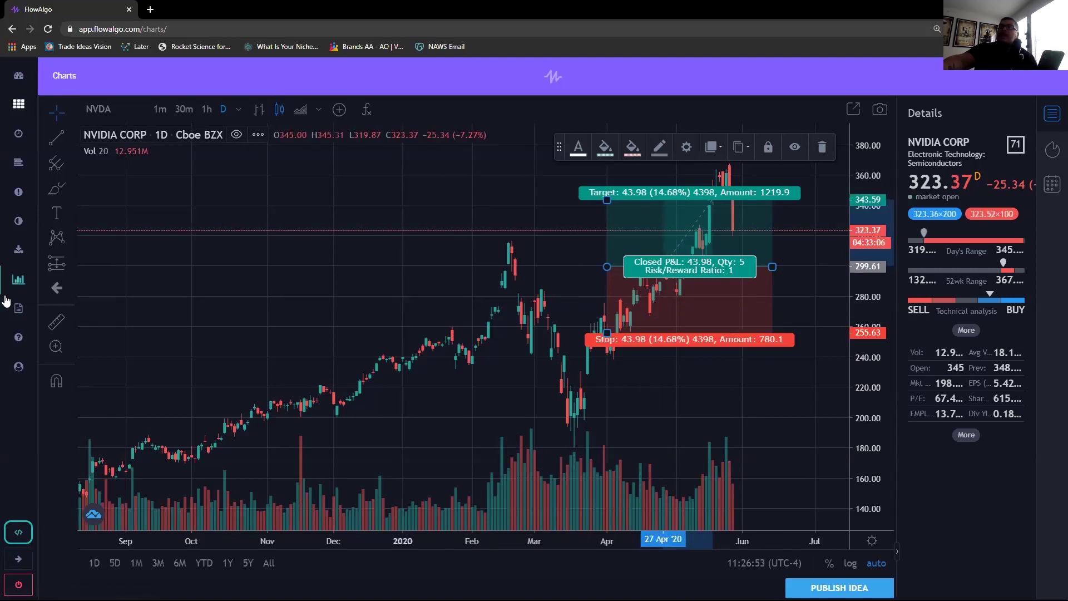
Open the Learn page and look through all its guides, from Dashboard Overview to Open Interest
click(18, 309)
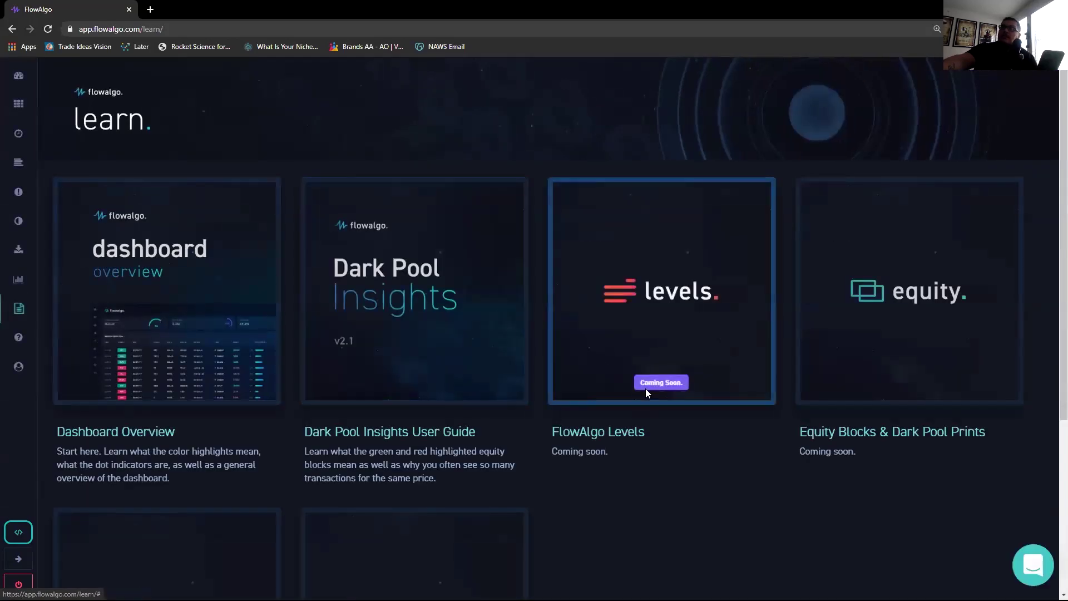
scroll(639, 401, down, 5)
scroll(673, 428, up, 5)
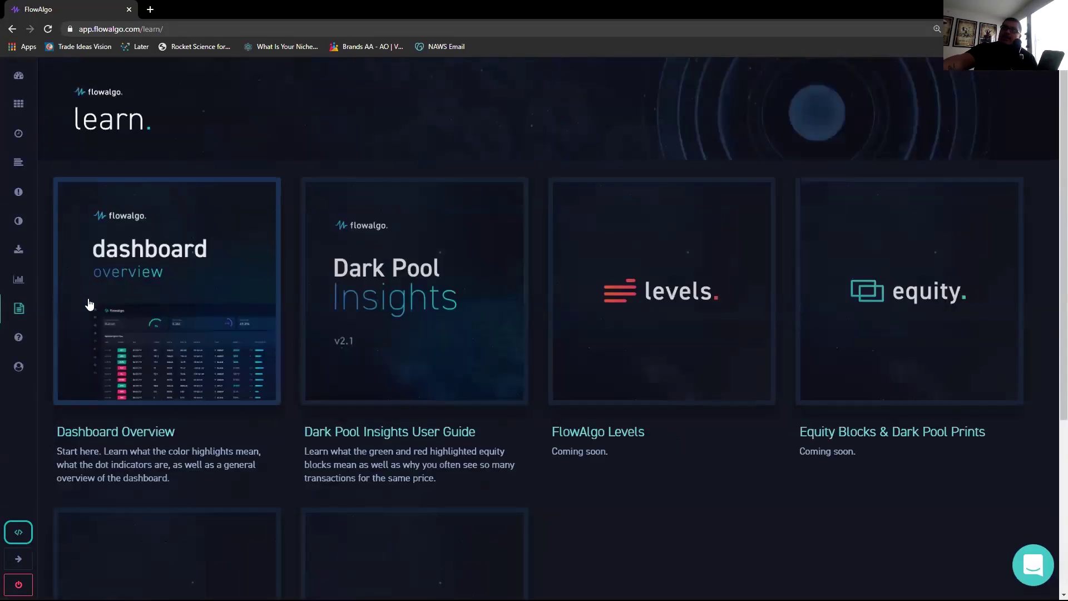
scroll(500, 395, down, 5)
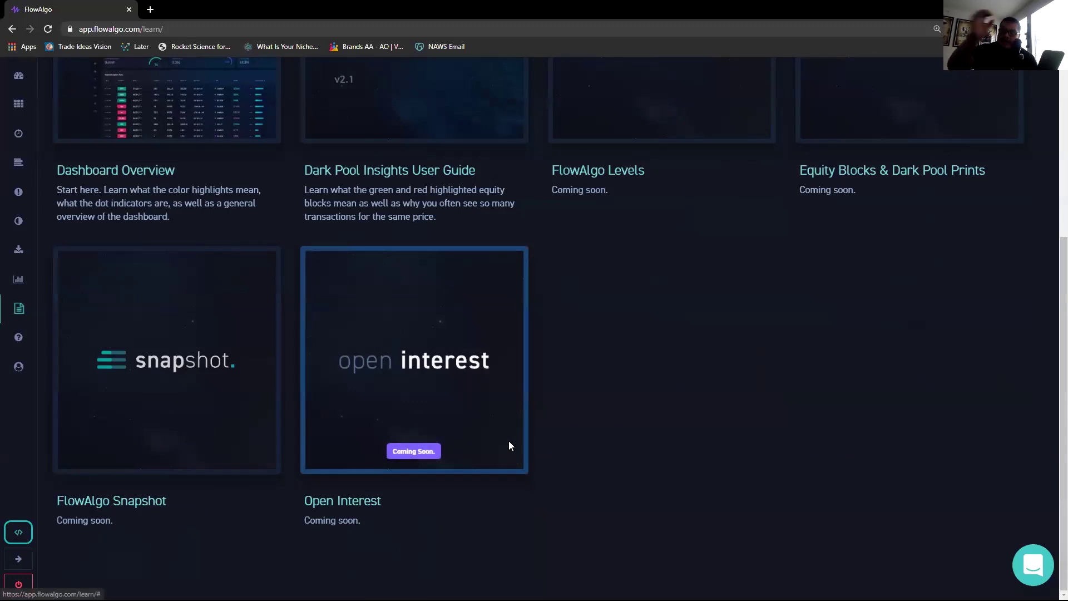
scroll(193, 351, up, 5)
Open the Dashboard Overview guide and read its sections on order highlights, dark pool orders, dot indicators and Smart Filters
click(192, 343)
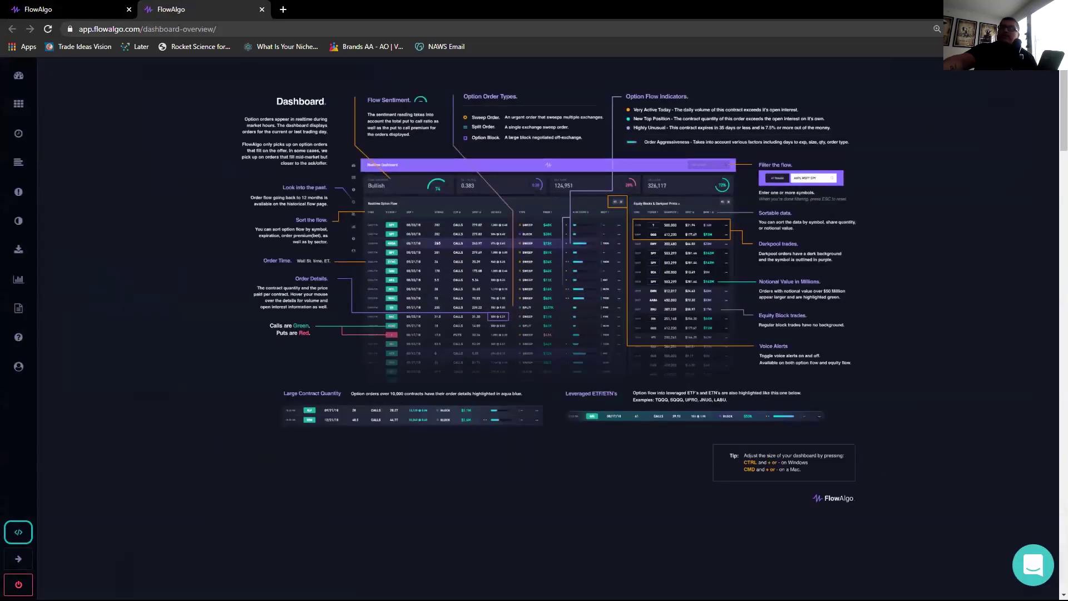
scroll(587, 368, down, 12)
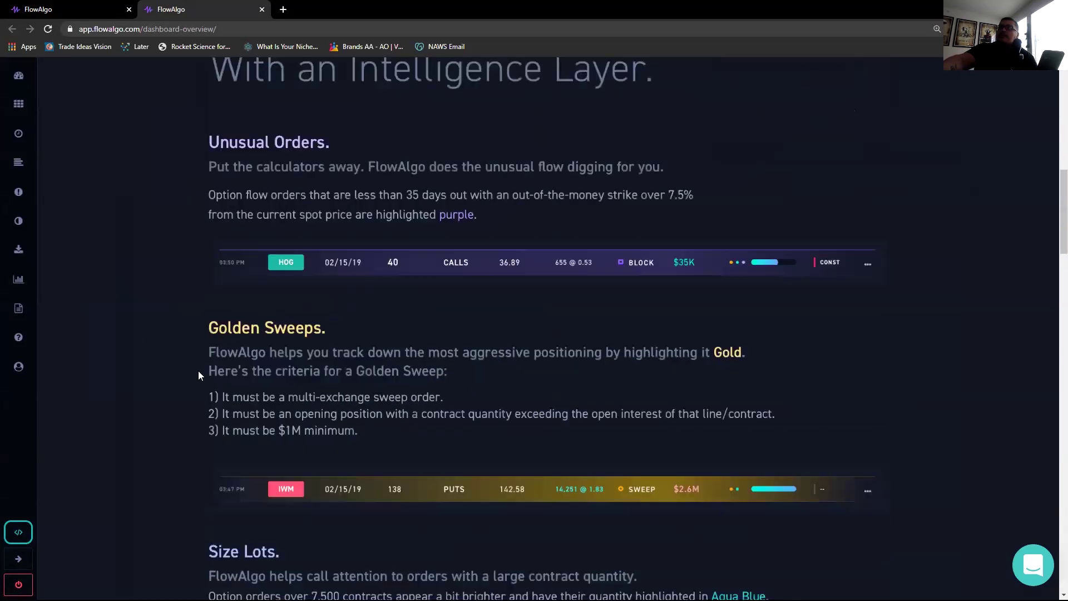
scroll(198, 372, down, 14)
scroll(245, 391, down, 1)
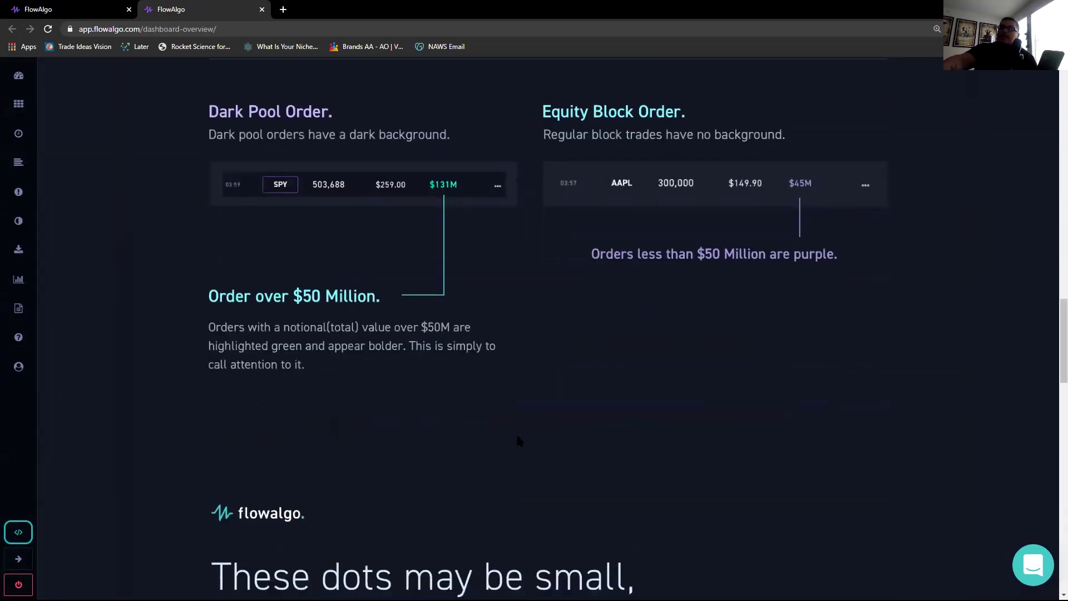
scroll(616, 441, down, 14)
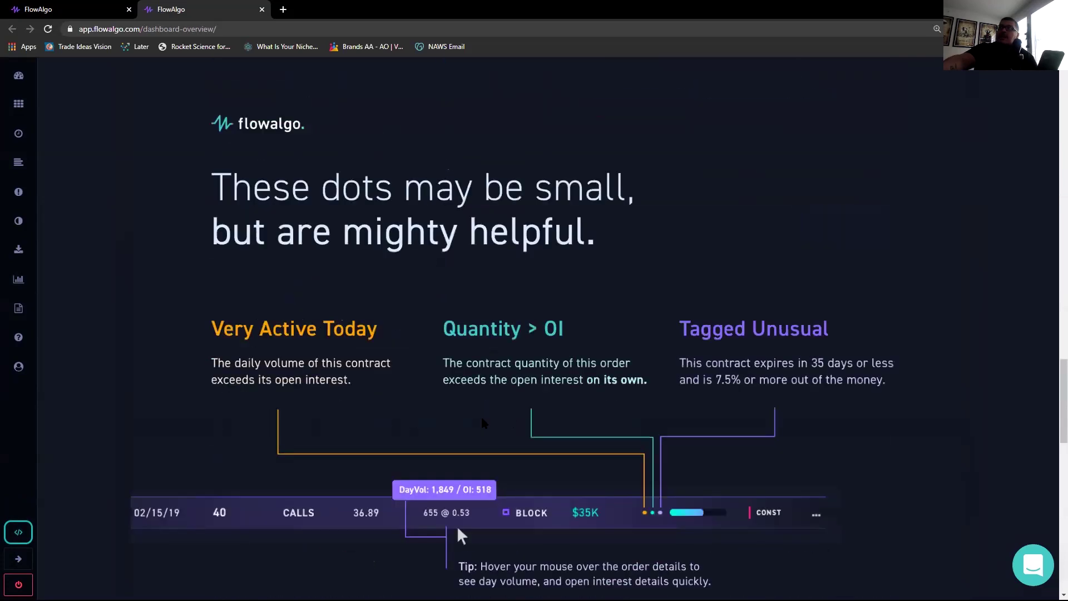
scroll(569, 323, up, 6)
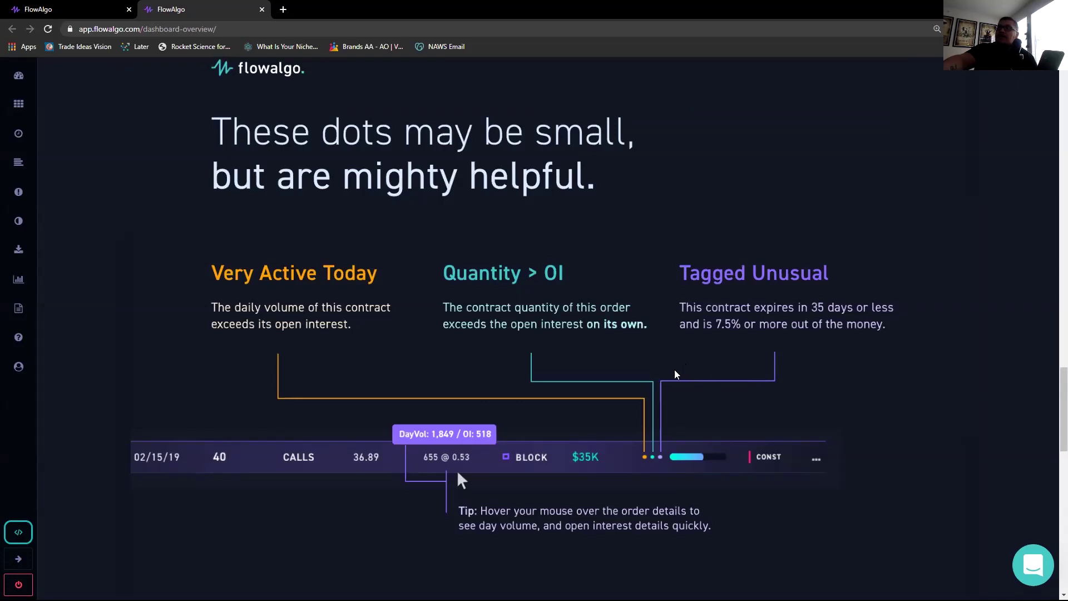
scroll(543, 345, down, 10)
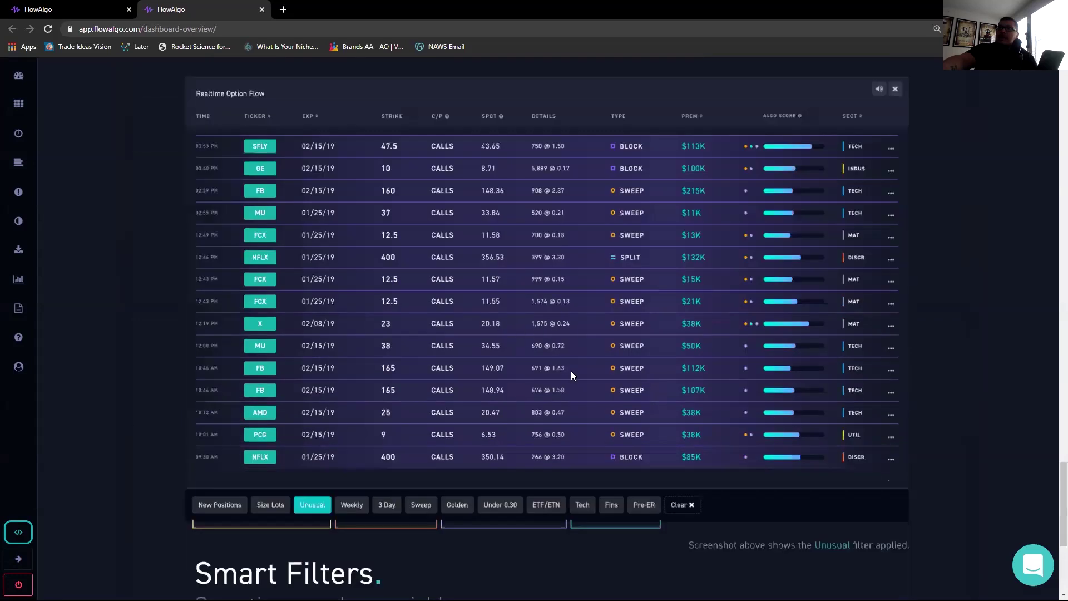
scroll(571, 372, down, 4)
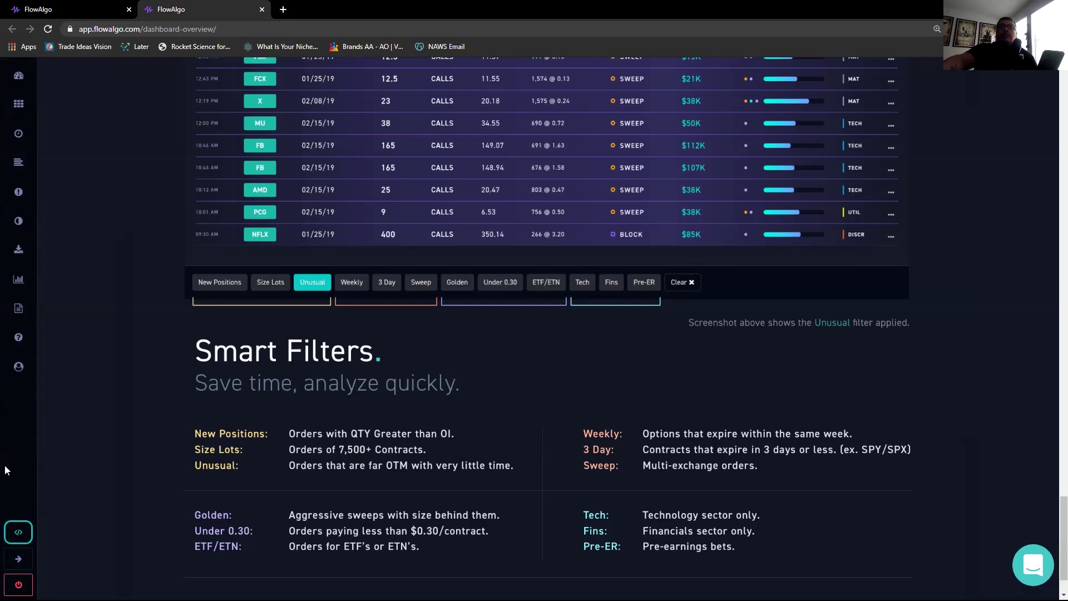
scroll(458, 447, up, 20)
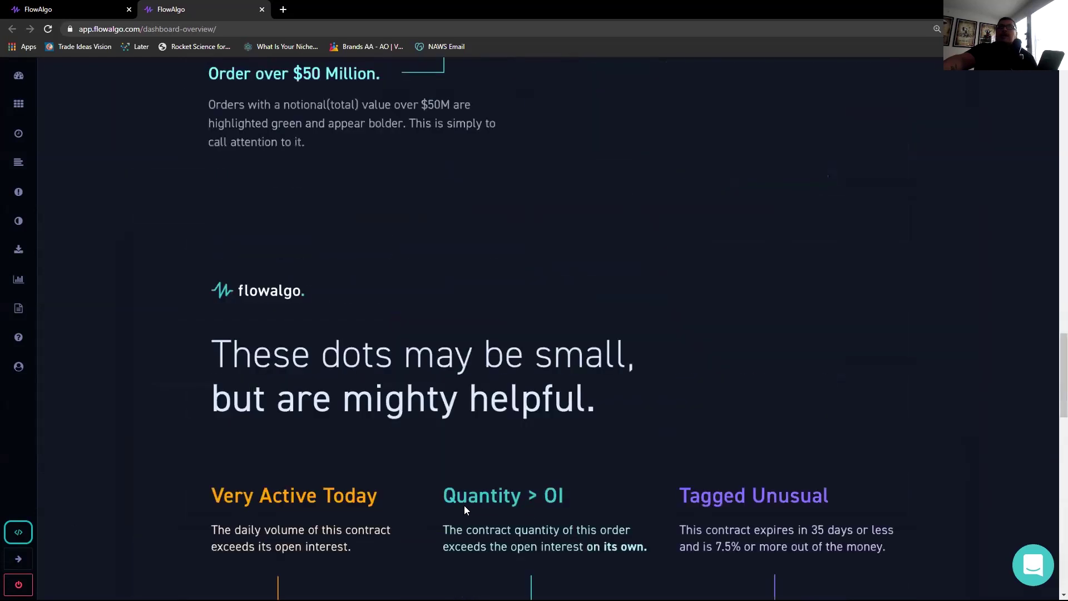
scroll(438, 496, up, 15)
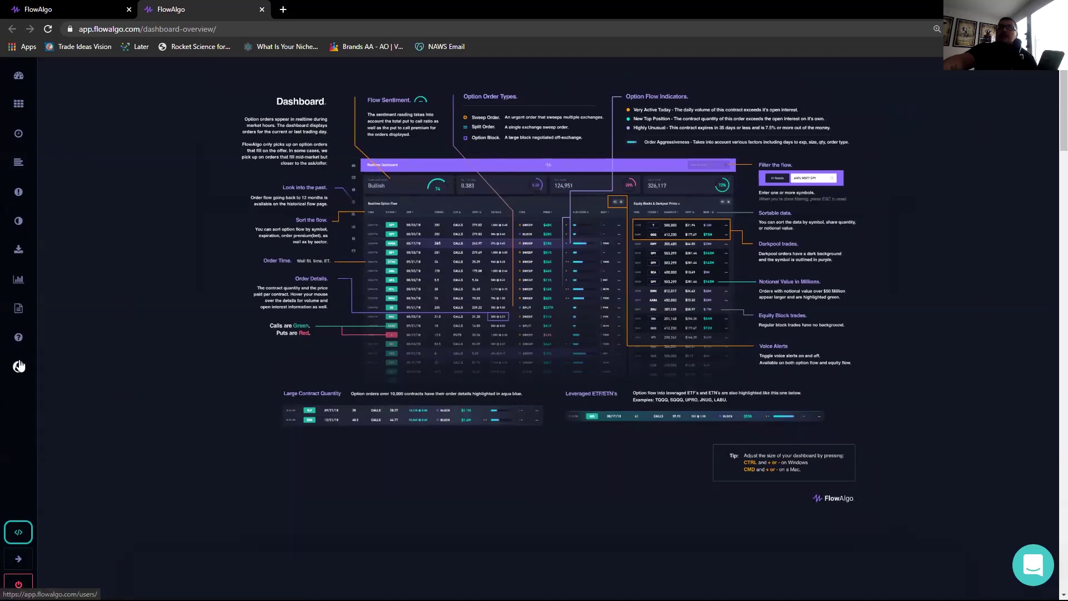
Set chat to Enabled in the account profile and save it, then close the chat panel on the dashboard
click(18, 75)
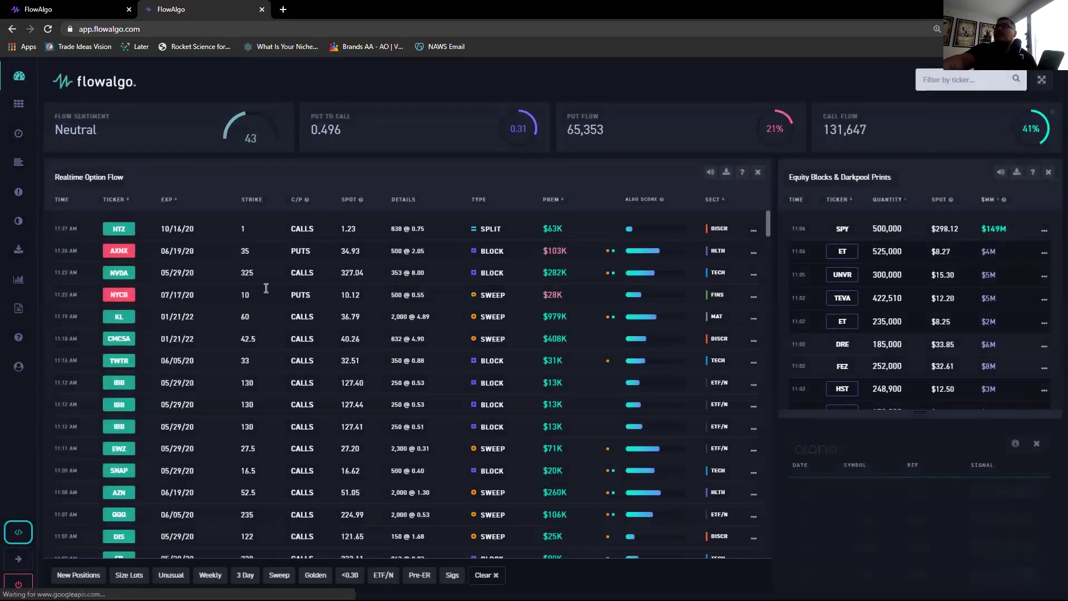
click(19, 367)
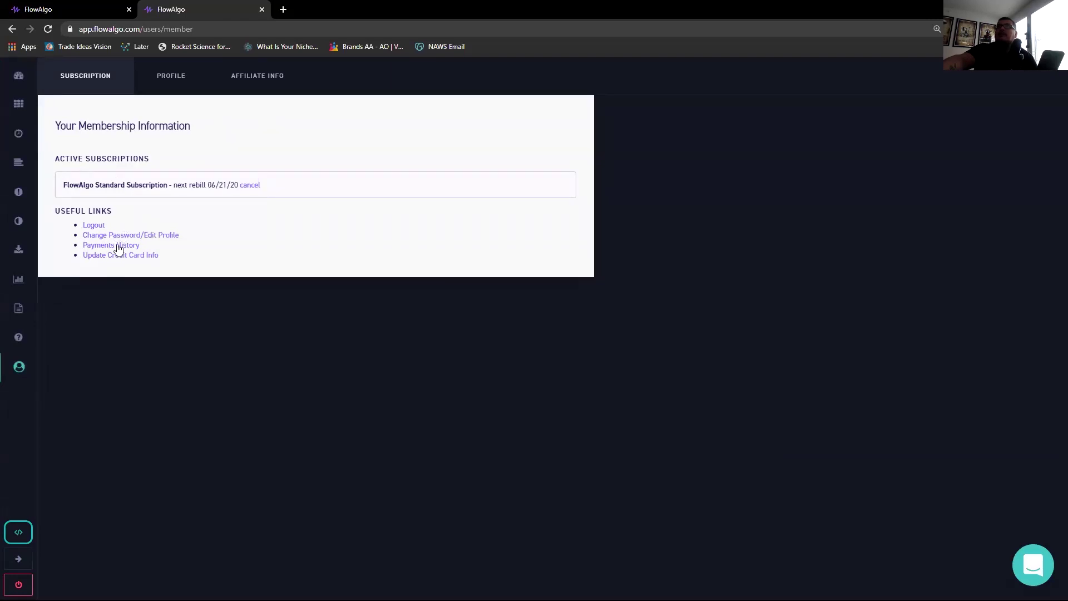
click(169, 76)
scroll(401, 467, down, 3)
click(217, 371)
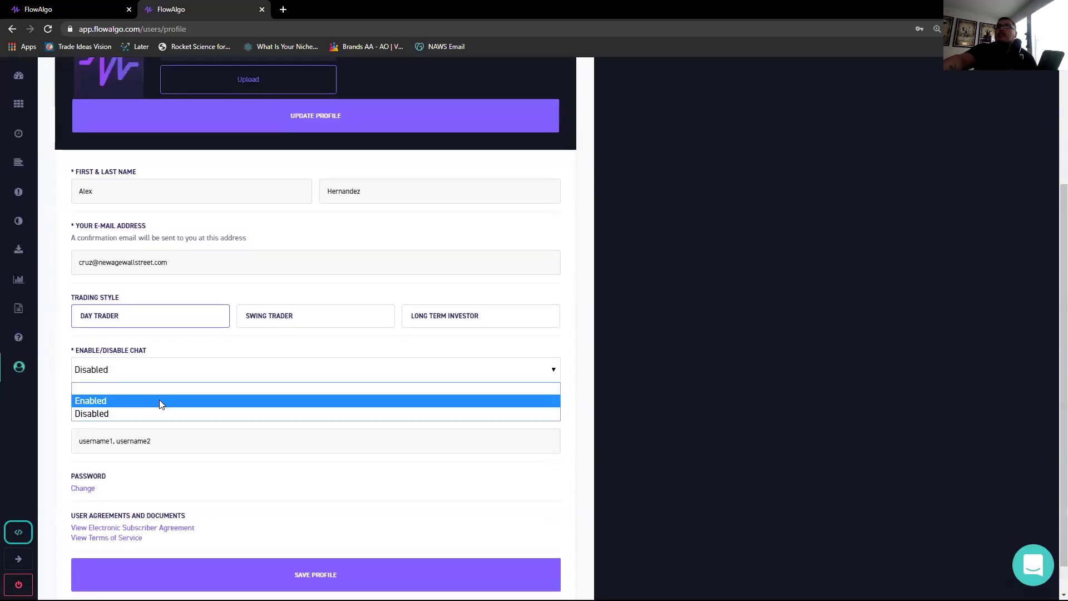
click(160, 399)
click(419, 574)
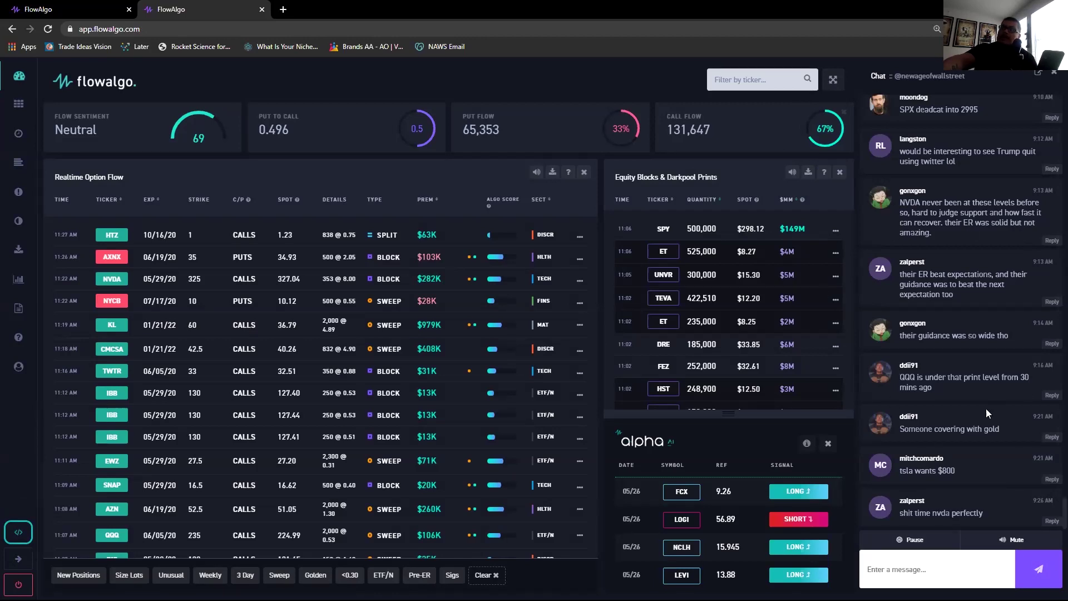
click(1053, 73)
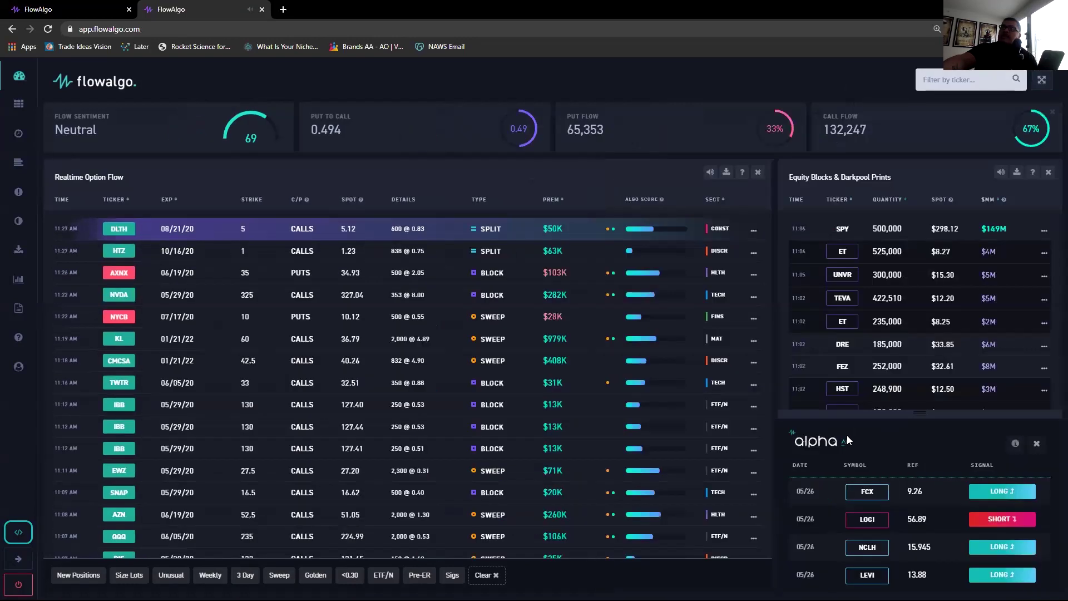
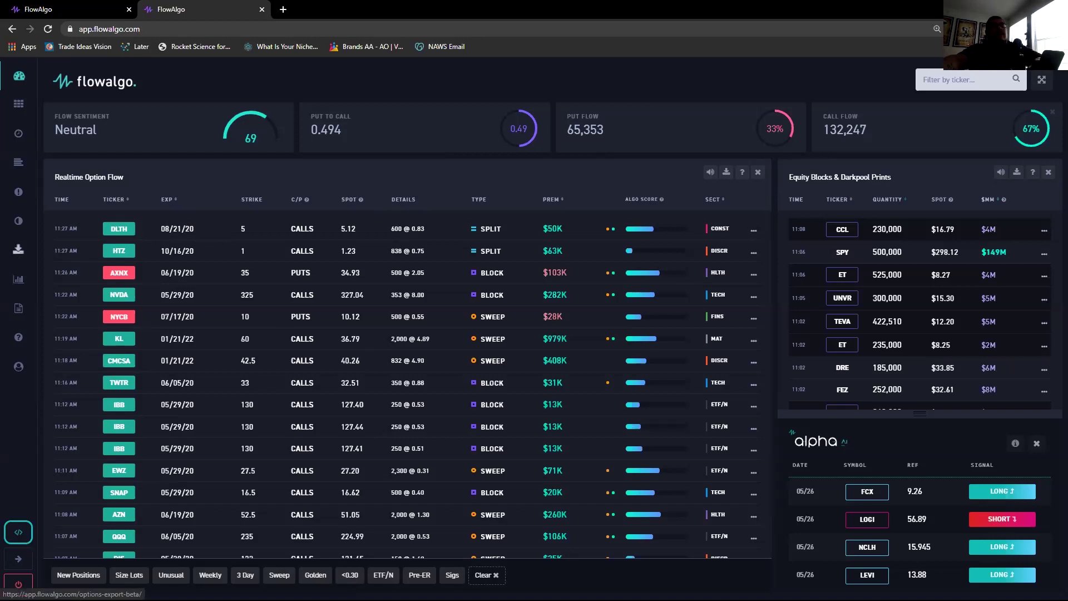
Open Historical Flow and search it for the symbol NVDA
click(21, 144)
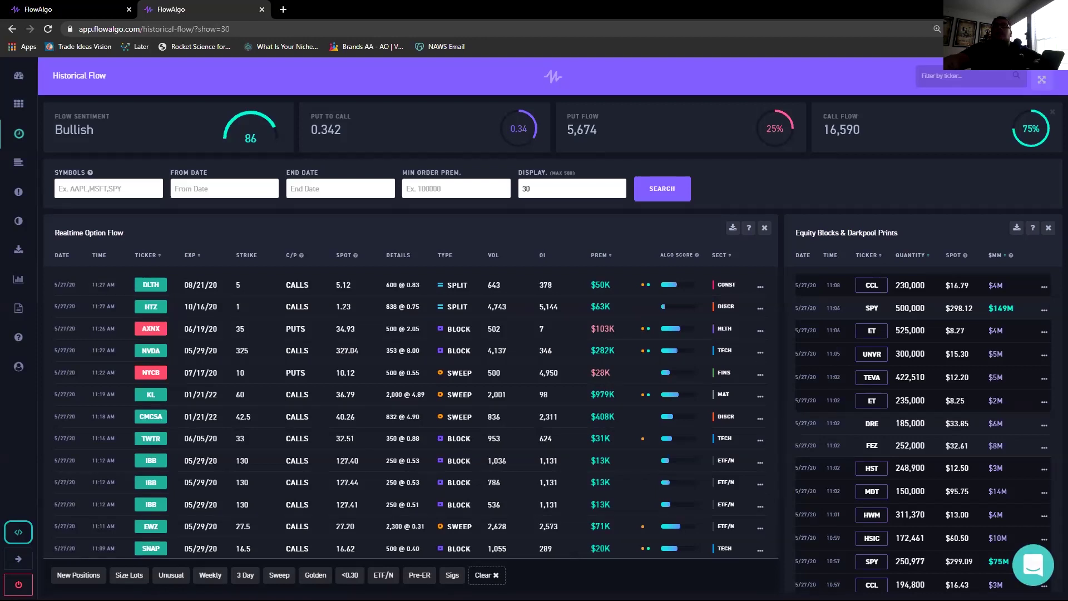
click(106, 192)
text(nvda)
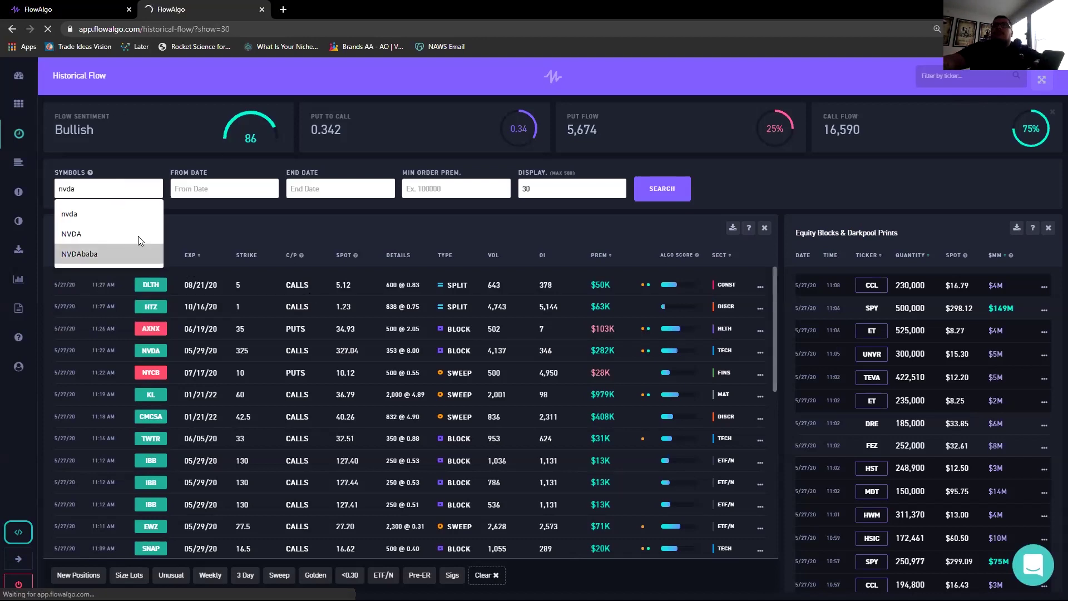
Load the NVDA order history and narrow the search to dates from 05/01/2020 to 05/27/2020
key(Return)
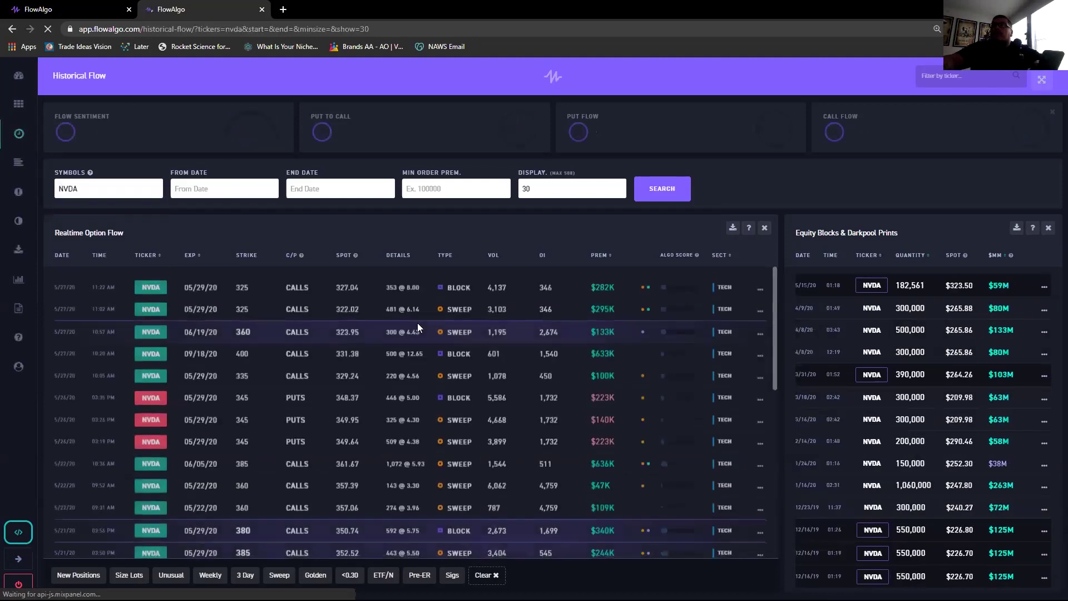
scroll(344, 379, down, 10)
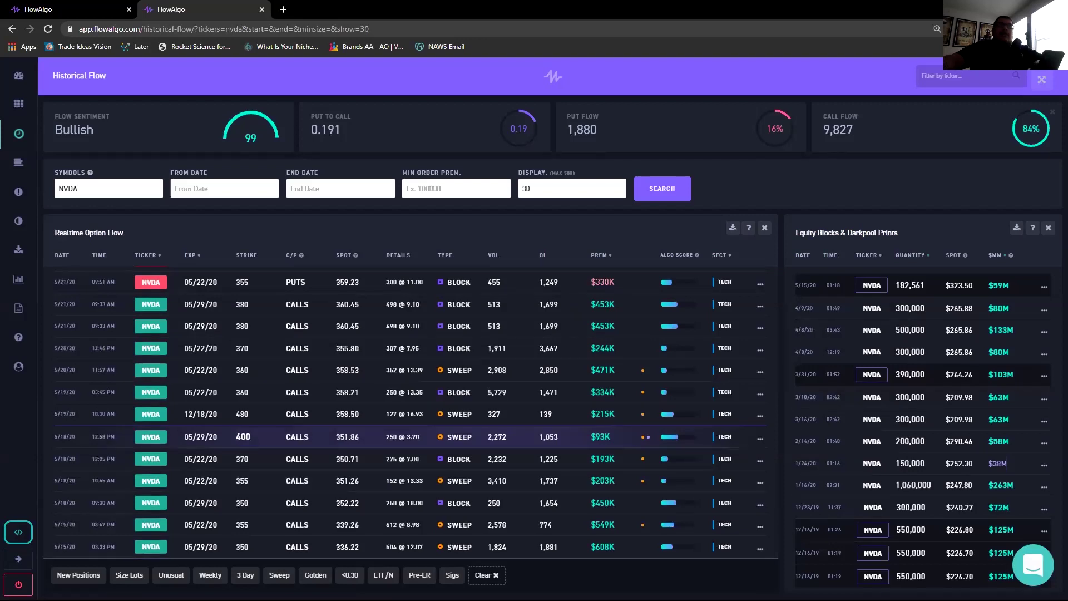
click(246, 187)
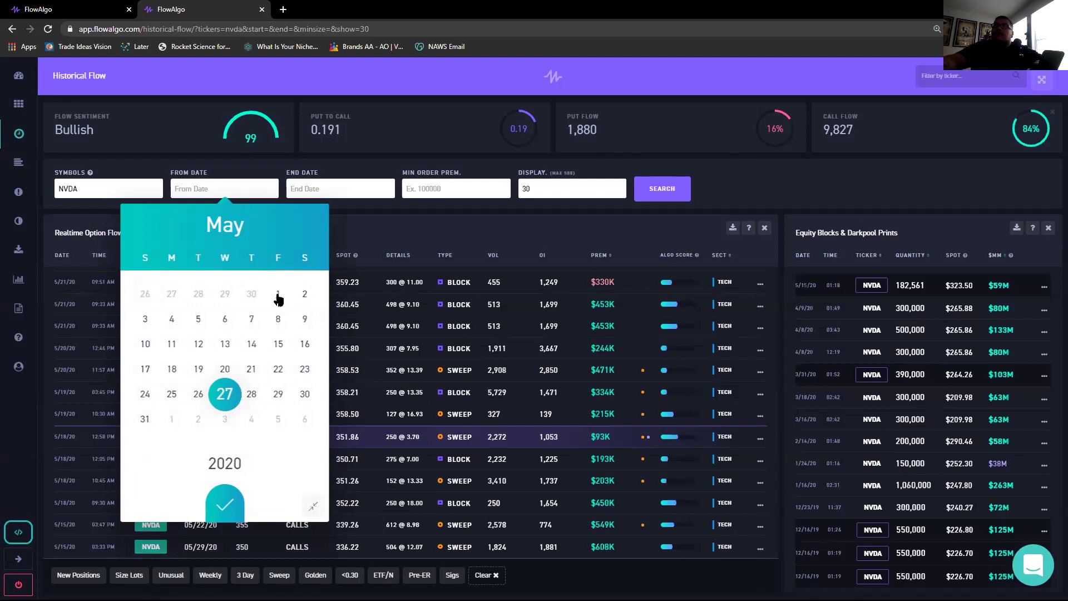
click(277, 297)
click(356, 187)
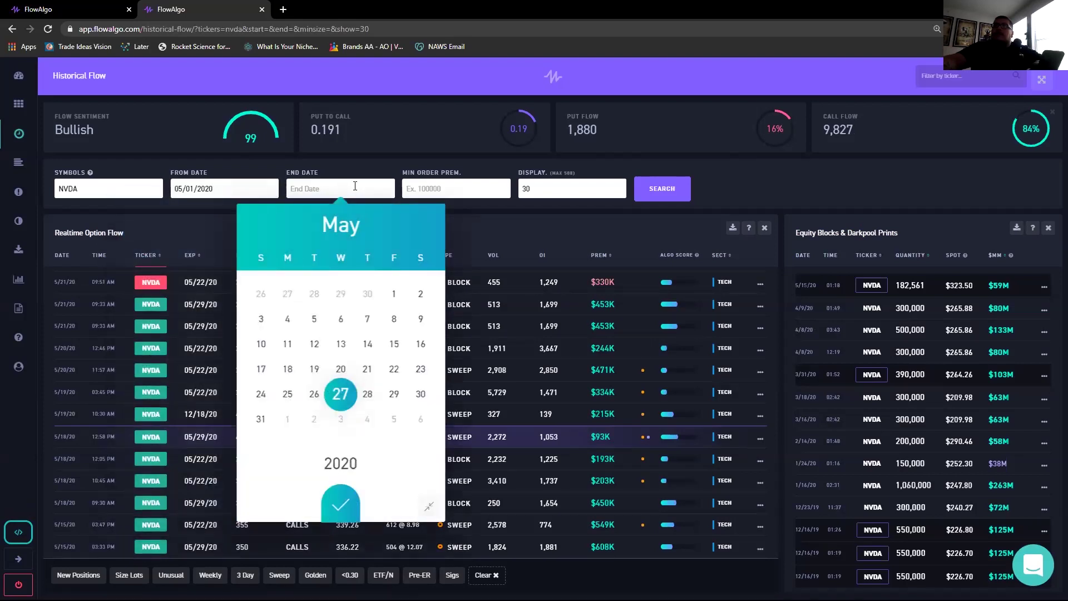
click(341, 393)
click(670, 189)
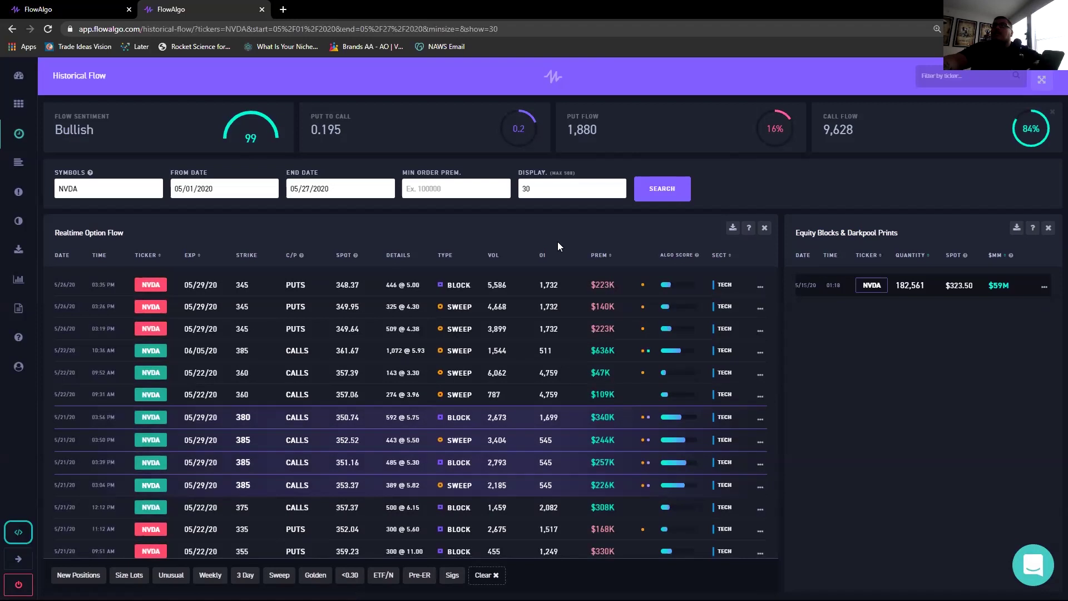
Set the number of displayed orders to 200 and rerun the NVDA search
scroll(390, 425, down, 7)
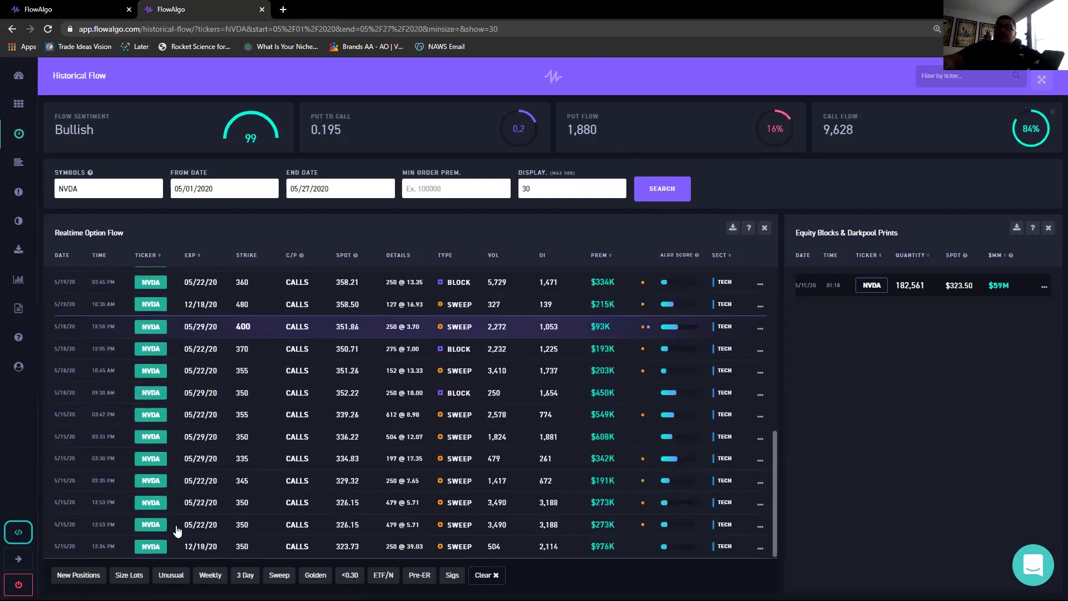
scroll(222, 517, up, 7)
scroll(234, 494, down, 7)
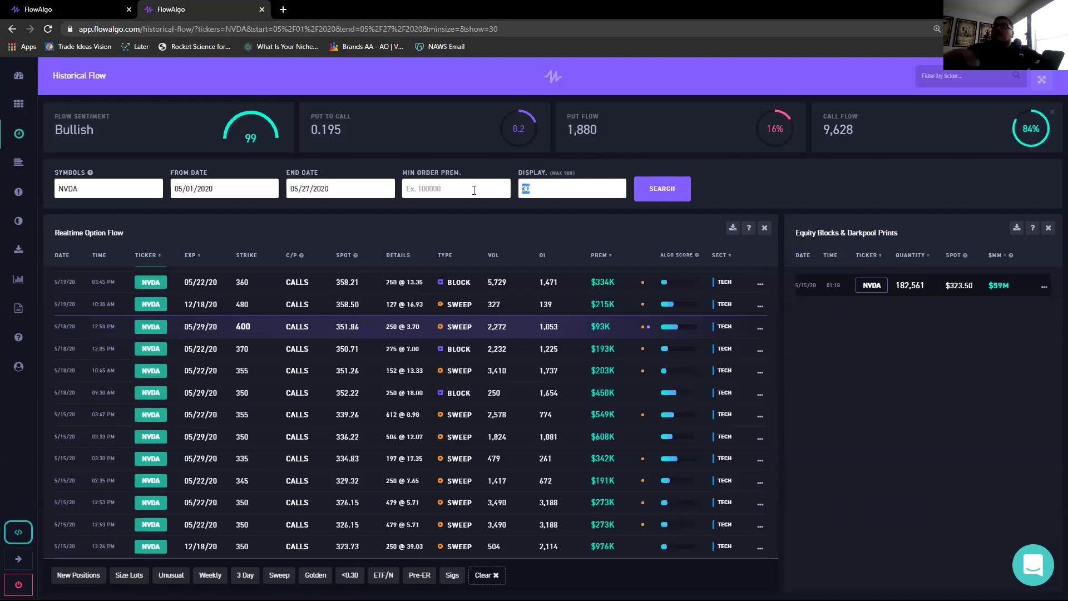
text(200)
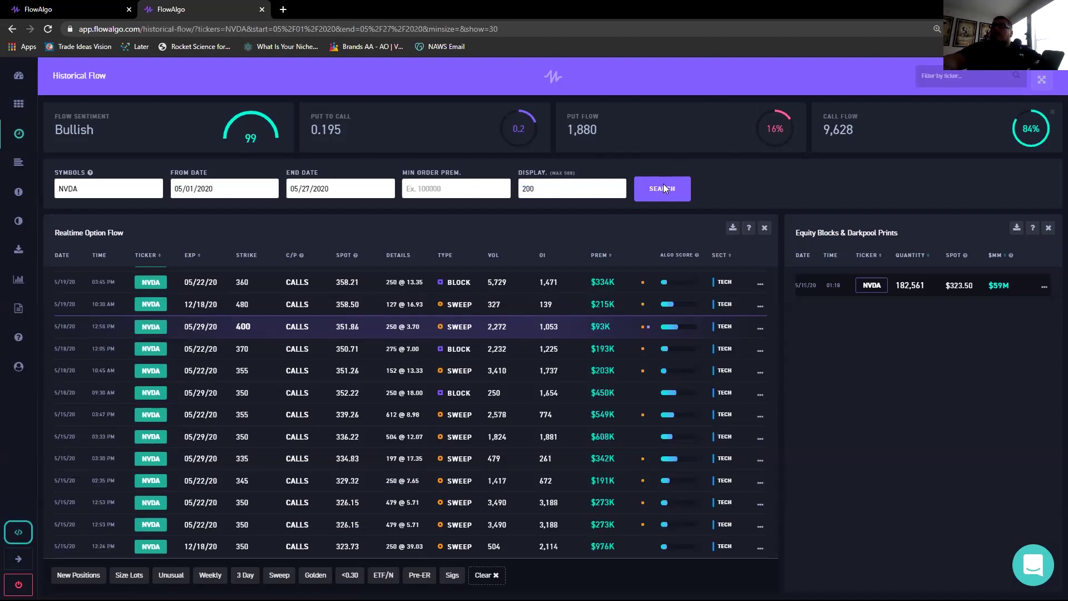
click(663, 186)
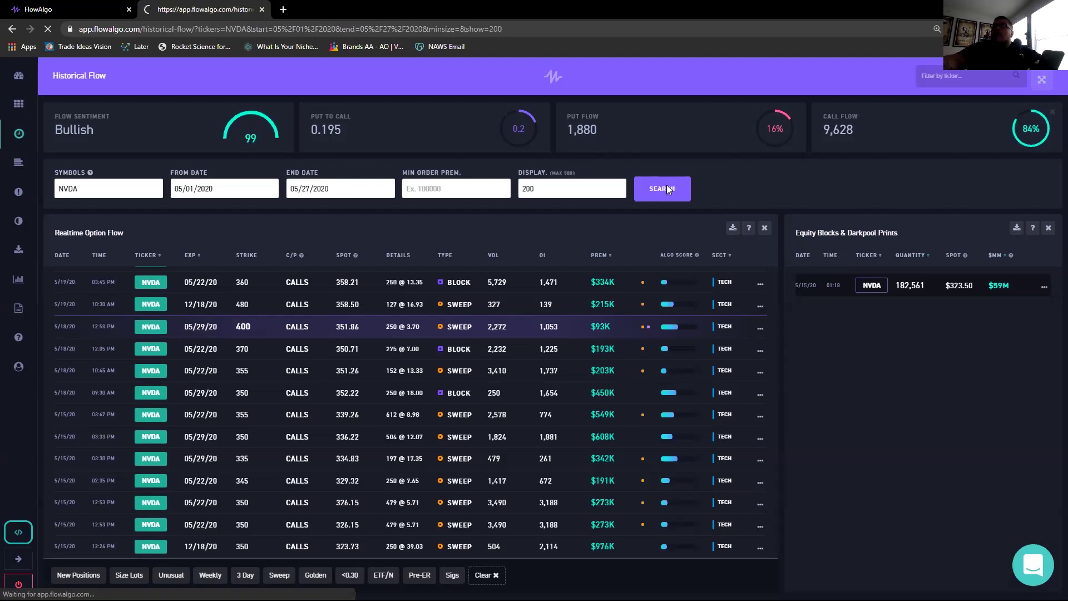
Read through the NVDA option orders from early May up to May 18, following their dates and strikes
scroll(357, 407, down, 1)
scroll(345, 417, down, 8)
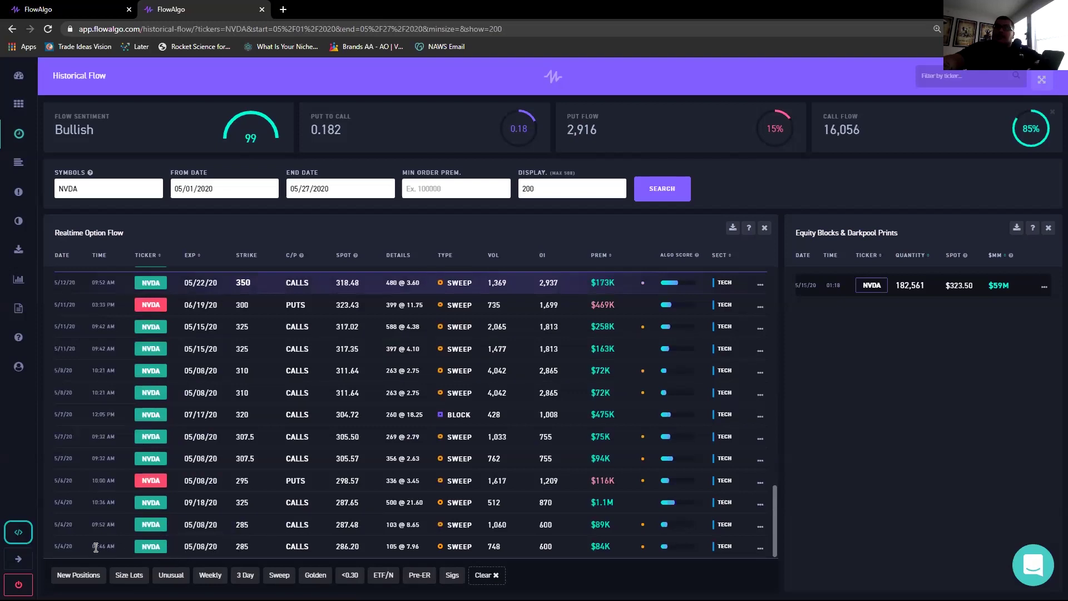
scroll(179, 526, up, 4)
scroll(179, 526, up, 2)
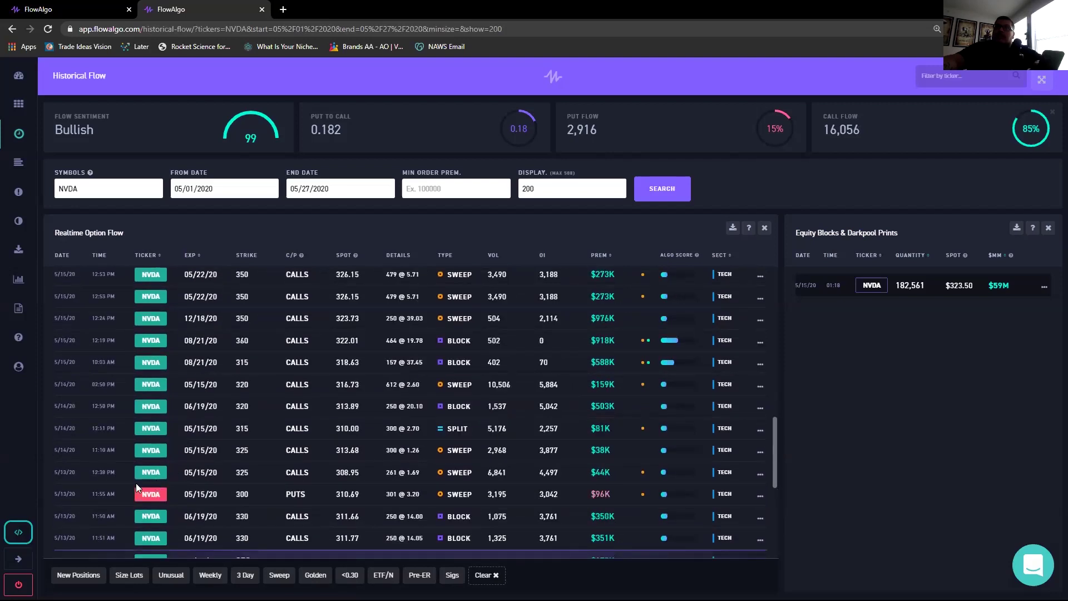
scroll(106, 513, up, 2)
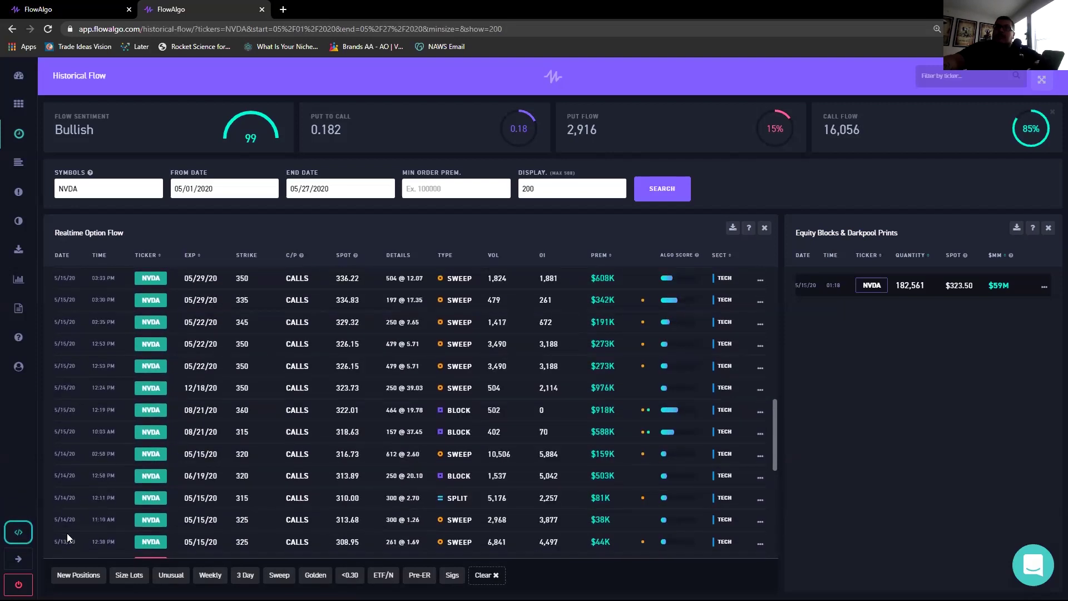
scroll(104, 510, up, 4)
scroll(111, 401, down, 3)
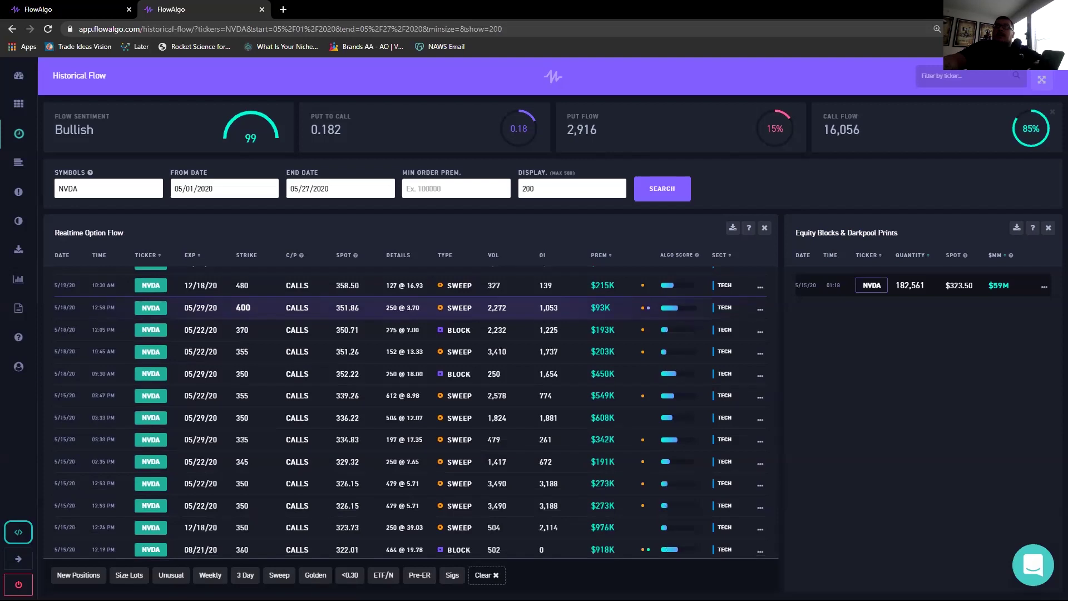
Switch to the thinkorswim NVDA 20-day hourly chart and examine its late-April candles before restoring the full view
key(alt+Tab)
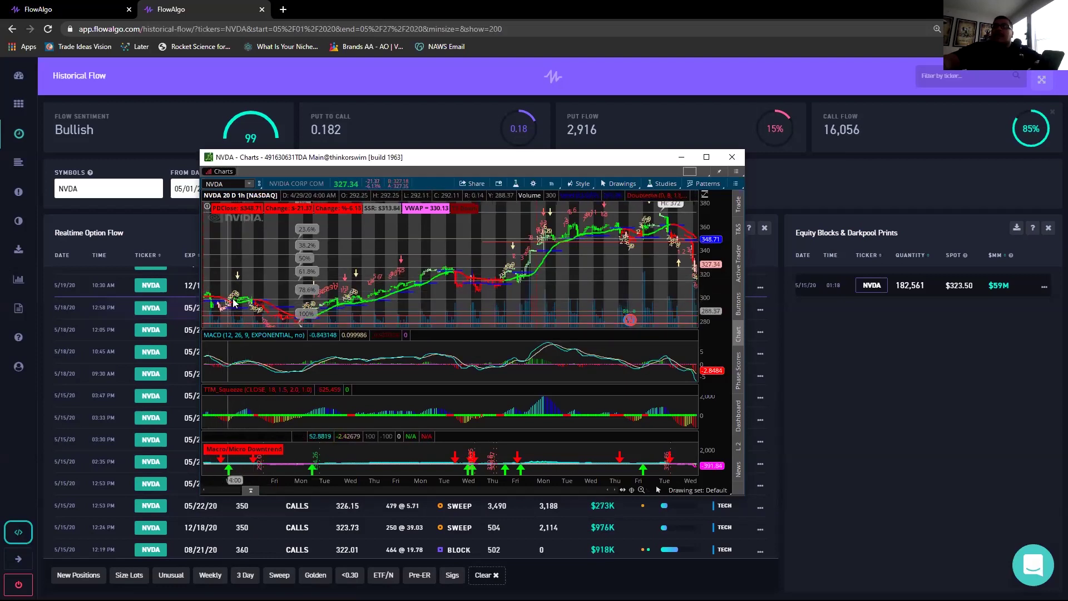
scroll(256, 312, up, 5)
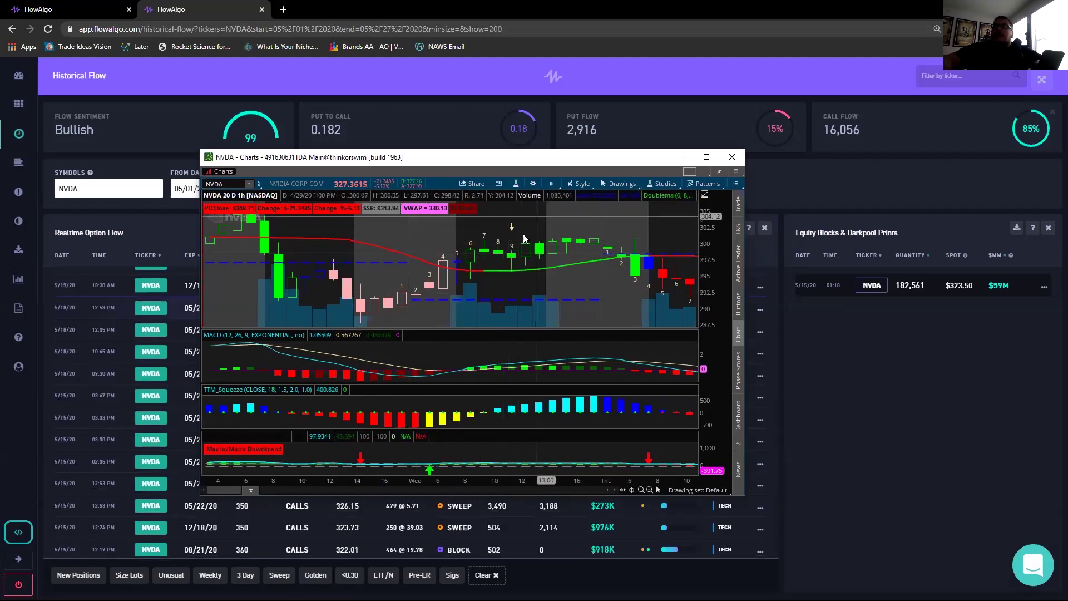
right_click(571, 282)
click(605, 291)
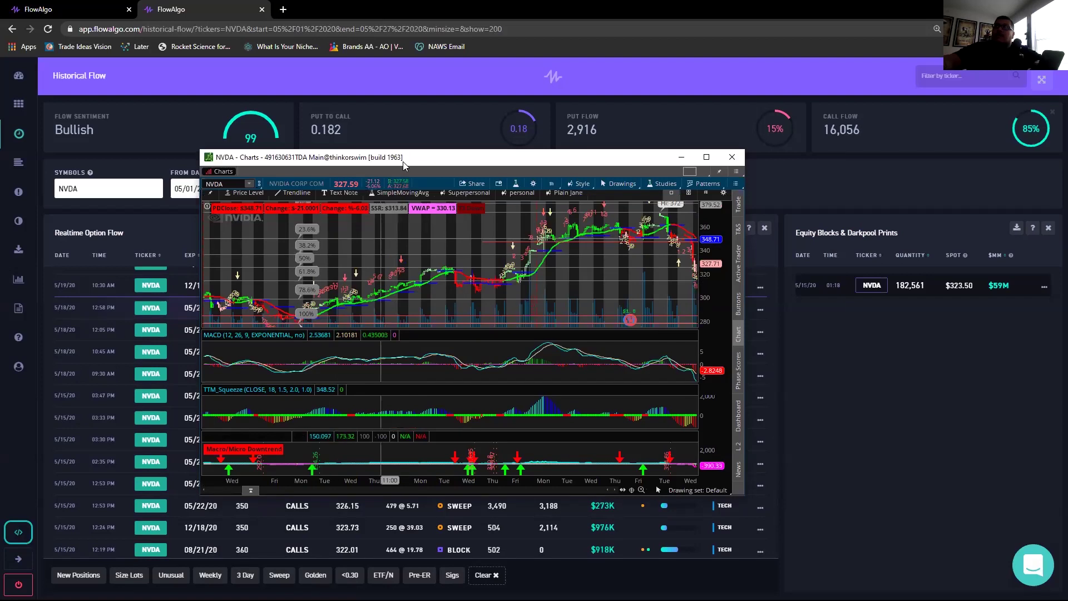
Reposition the NVDA chart window over the order list and compare May's price movement with the listed option orders
drag(390, 157, 612, 157)
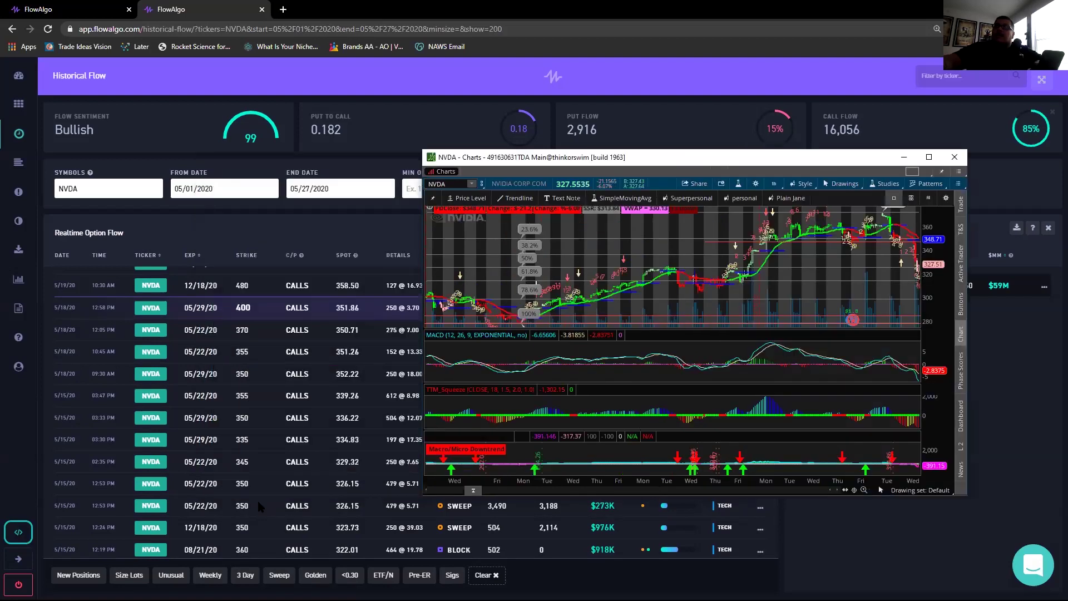
scroll(249, 336, down, 5)
scroll(253, 333, up, 3)
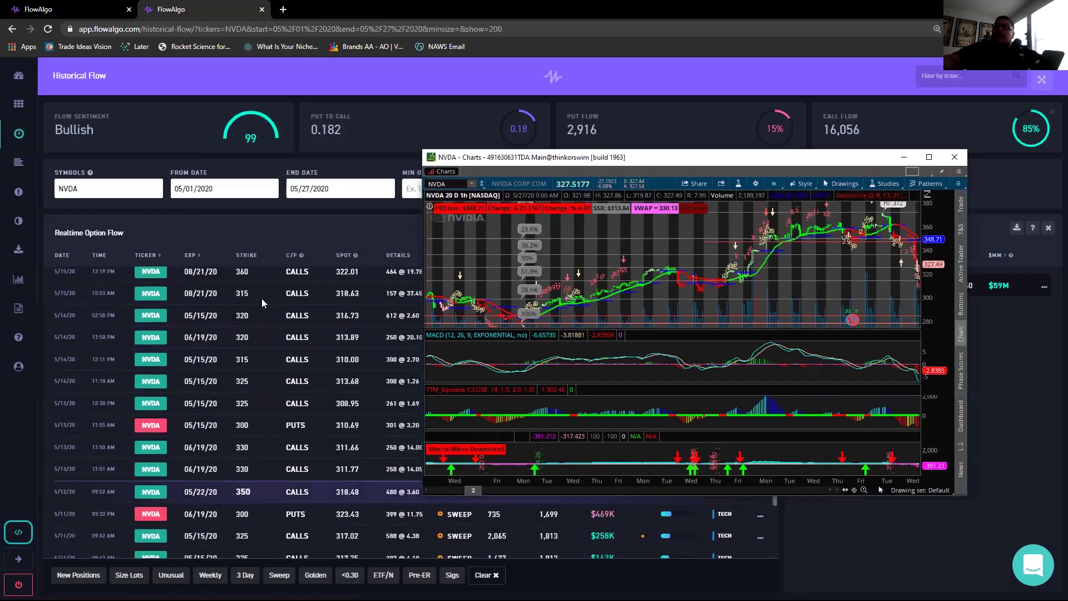
scroll(266, 334, up, 4)
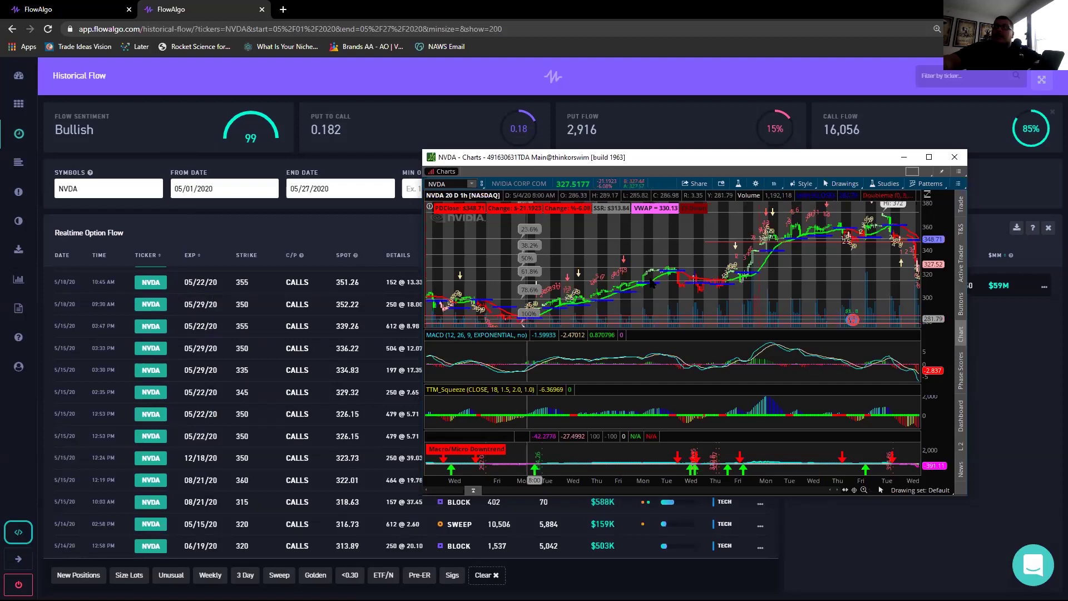
drag(716, 164, 704, 168)
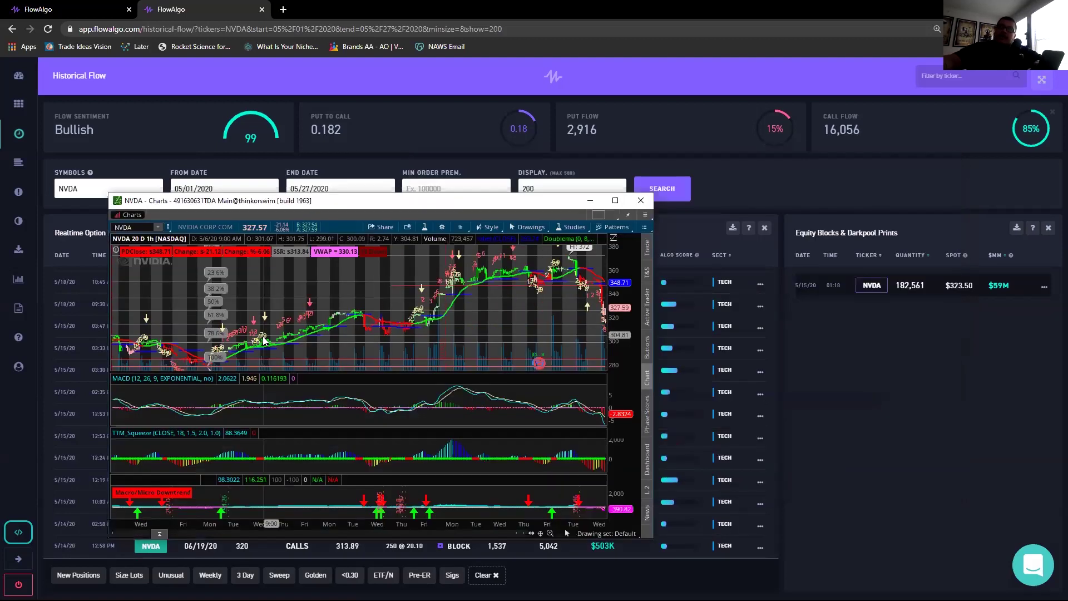
drag(556, 162, 254, 200)
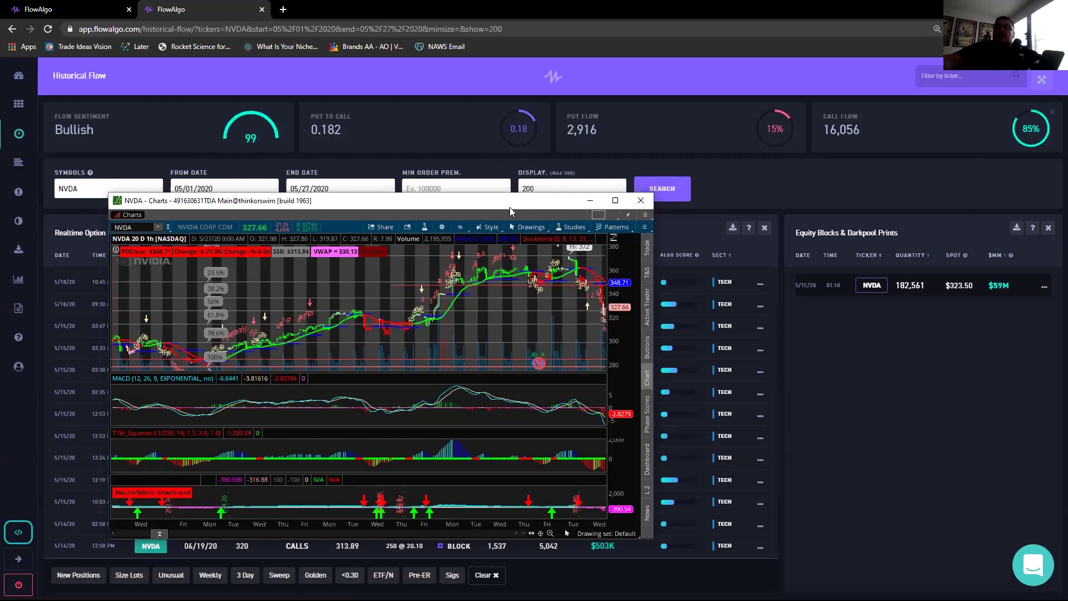
Return to FlowAlgo and compare strikes and spot prices across the May NVDA orders before leaving the Historical Flow page
click(309, 436)
scroll(293, 481, down, 5)
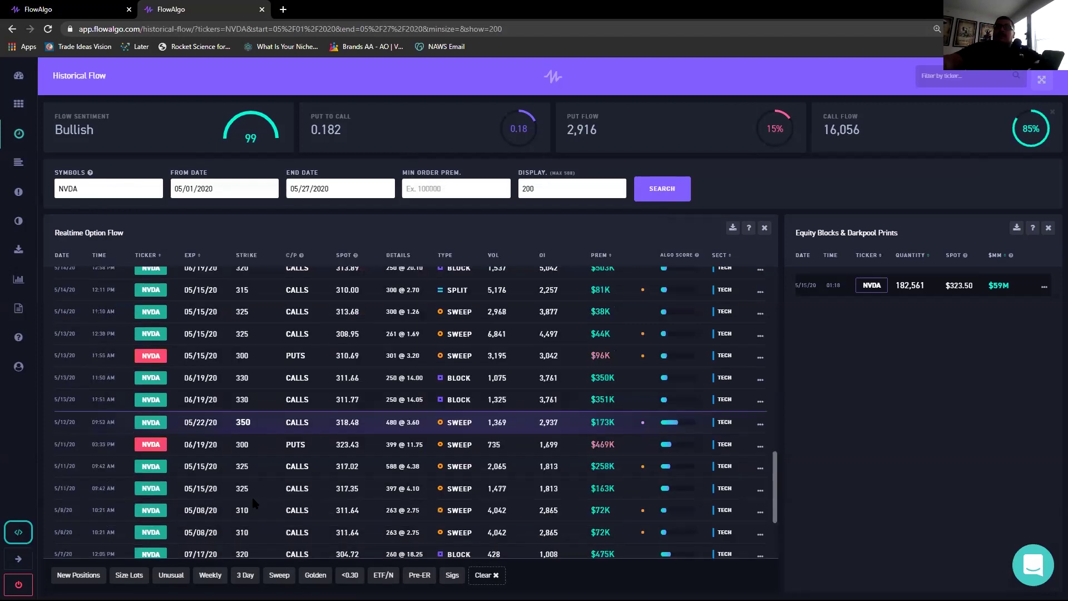
scroll(259, 486, up, 4)
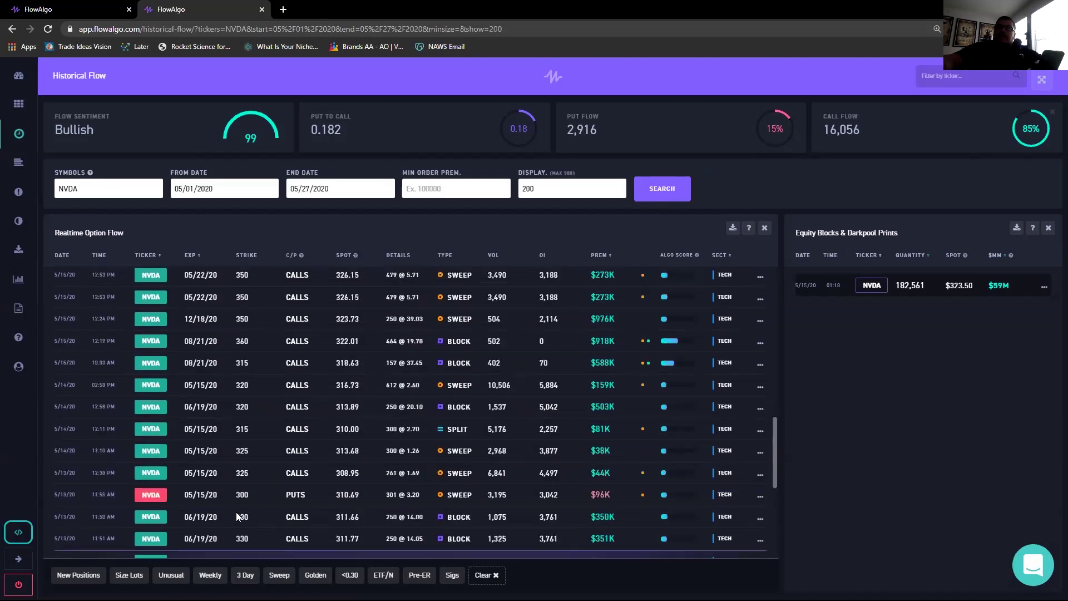
scroll(264, 502, up, 5)
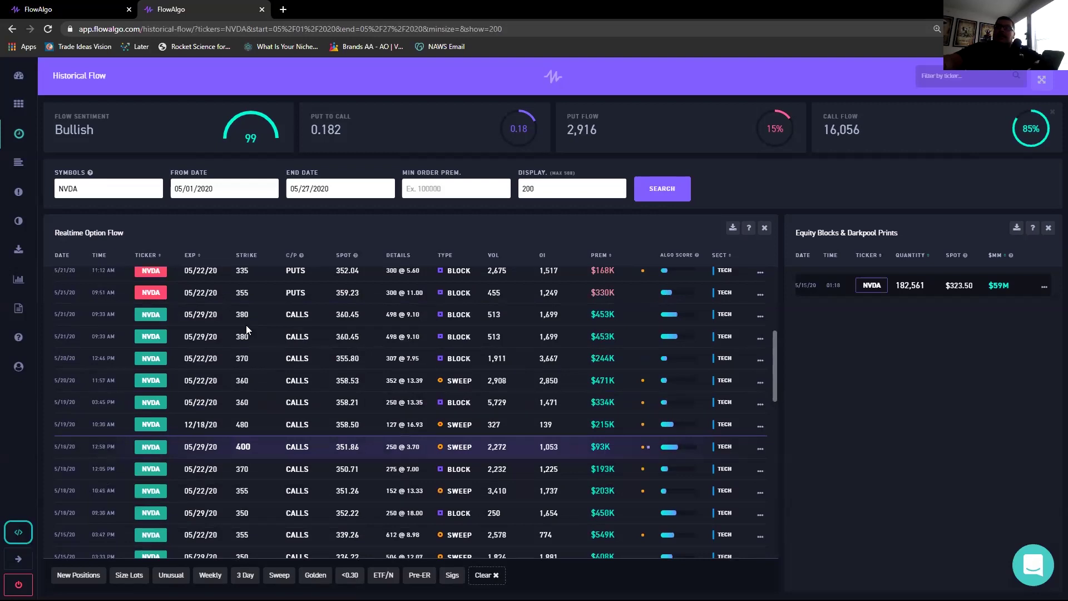
scroll(267, 360, down, 6)
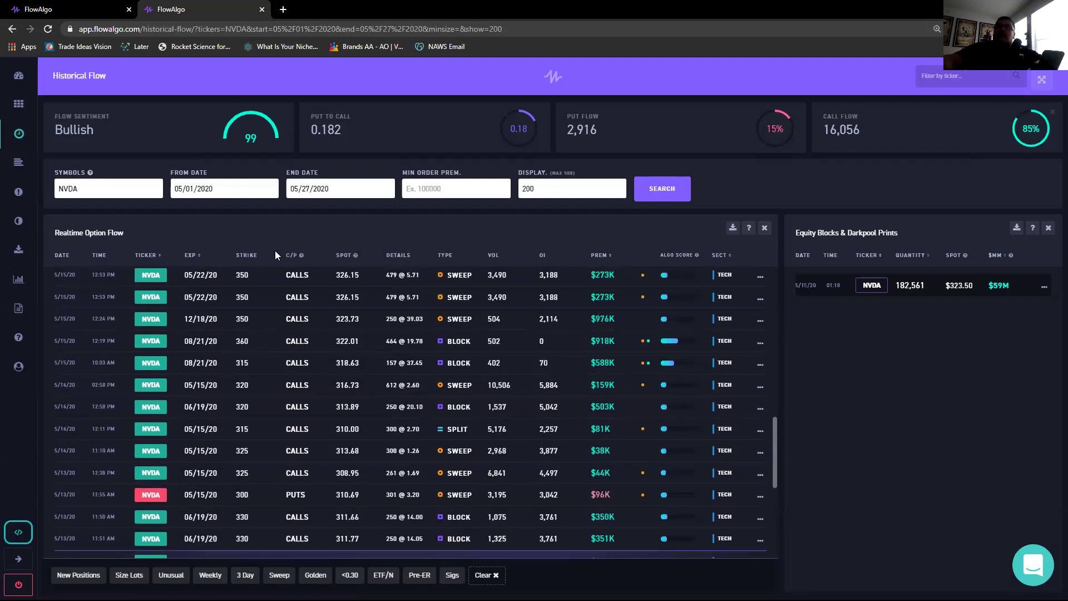
scroll(239, 434, up, 1)
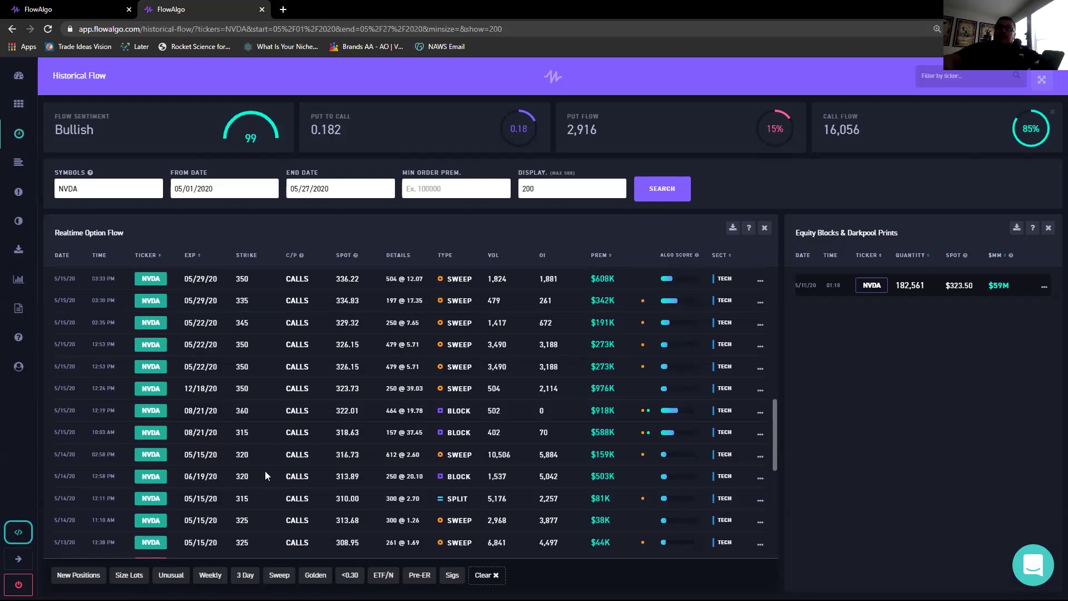
scroll(243, 510, up, 1)
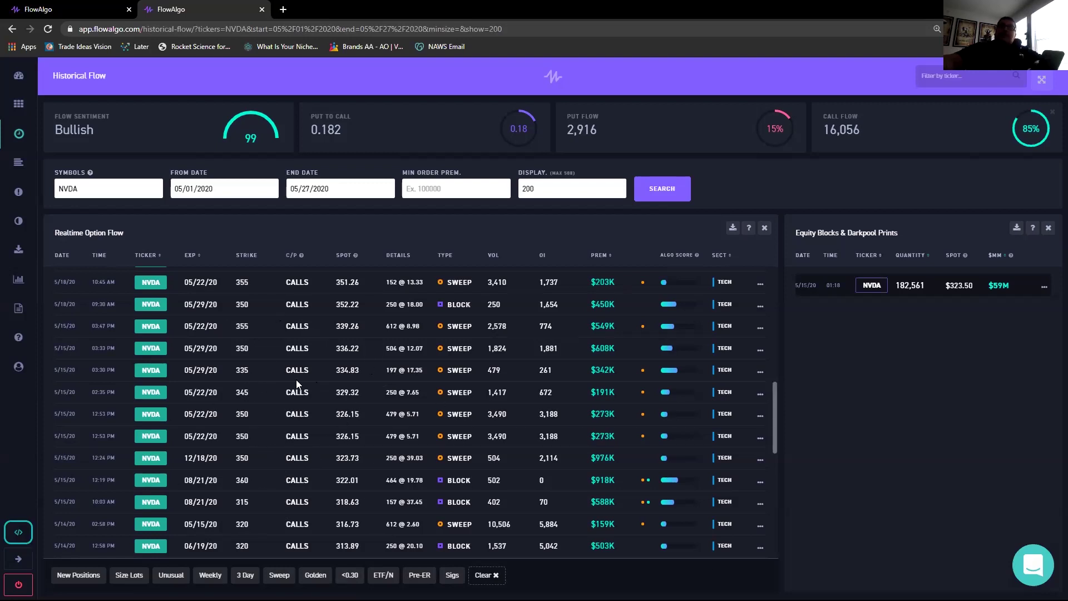
click(20, 109)
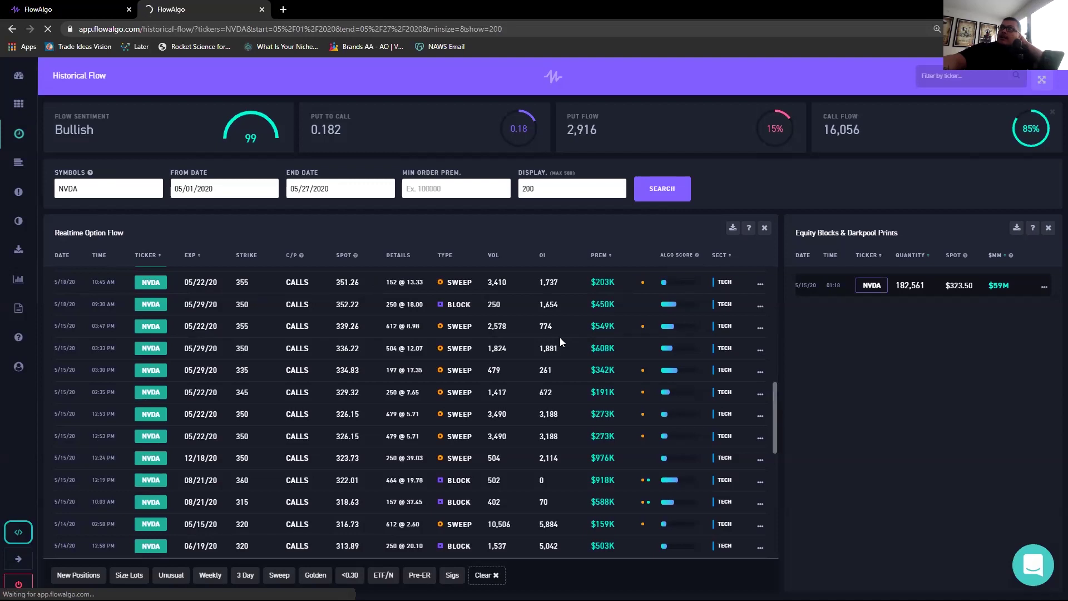